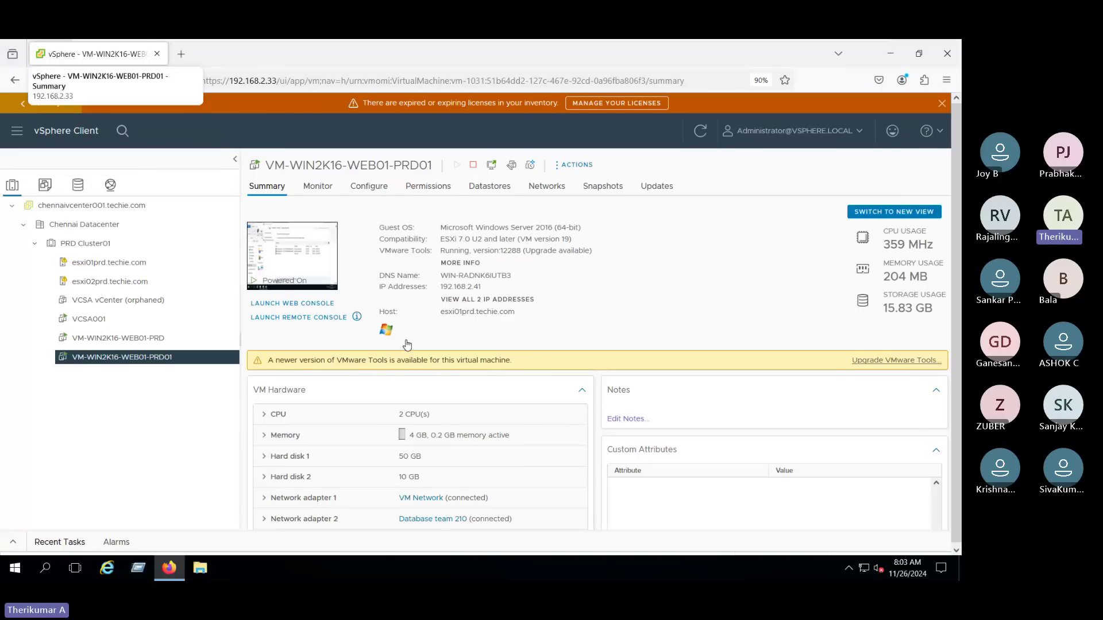
Launch the web console of VM-WIN2K16-WEB01-PRD01 and return to the VM's summary in vSphere Client
left_click(306, 303)
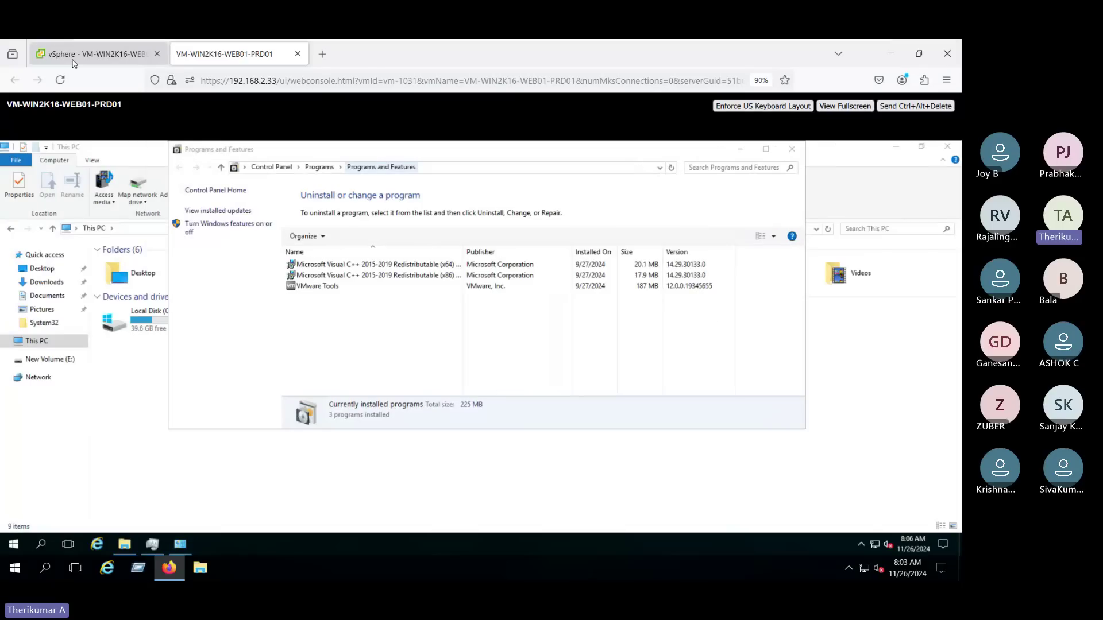
left_click(92, 54)
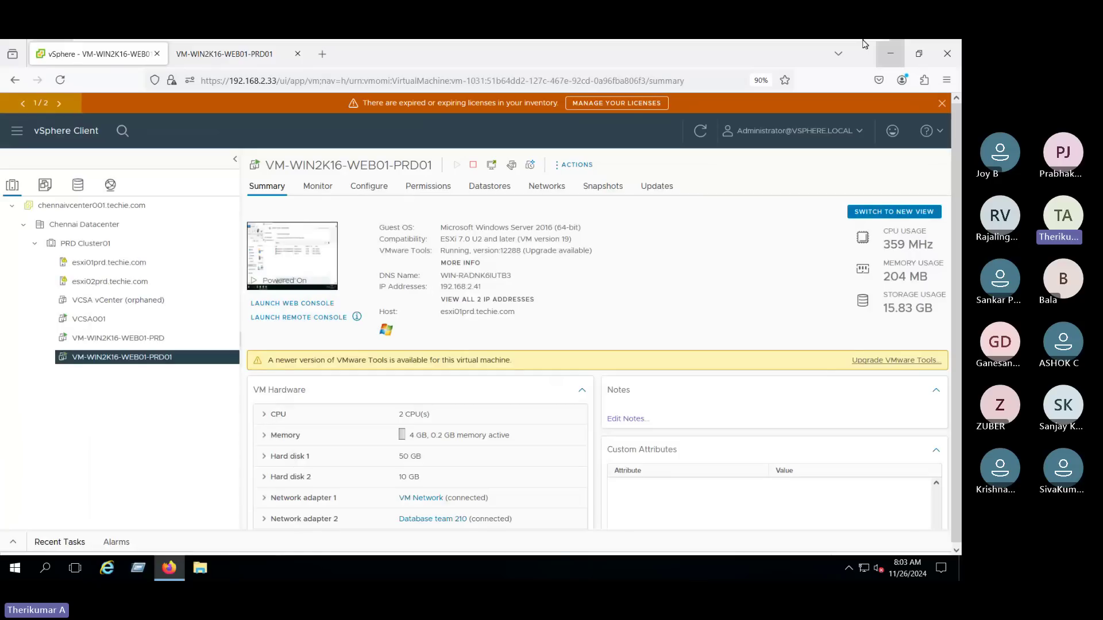
Switch to Microsoft Teams to admit the participant waiting in the lobby, and return to the Windows Server 2016 virtual machine
mouse_move(849, 49)
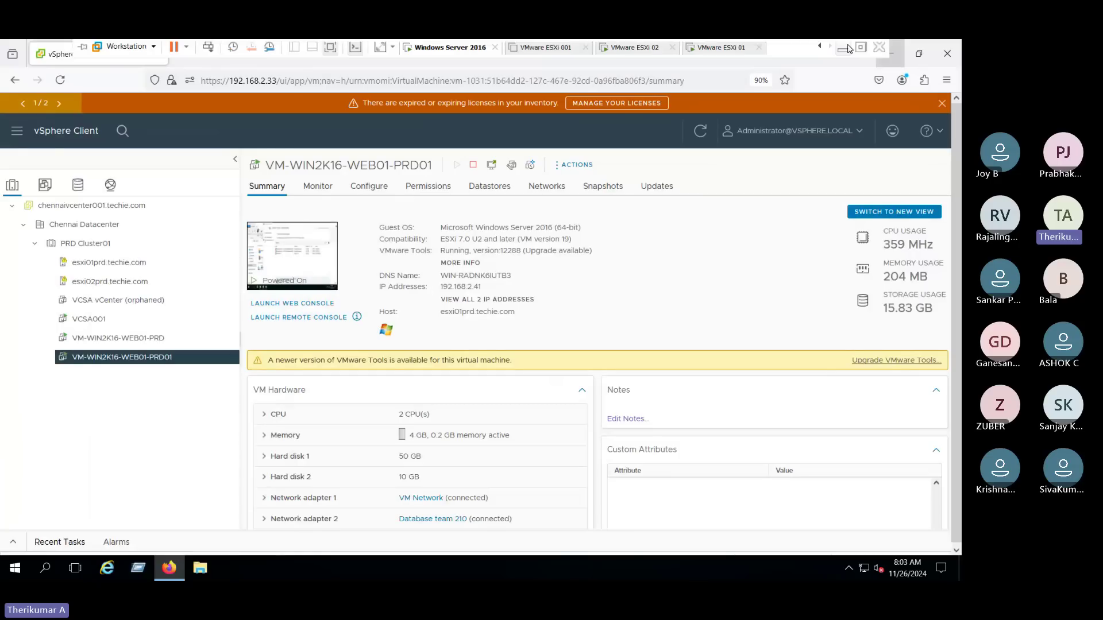
left_click(850, 48)
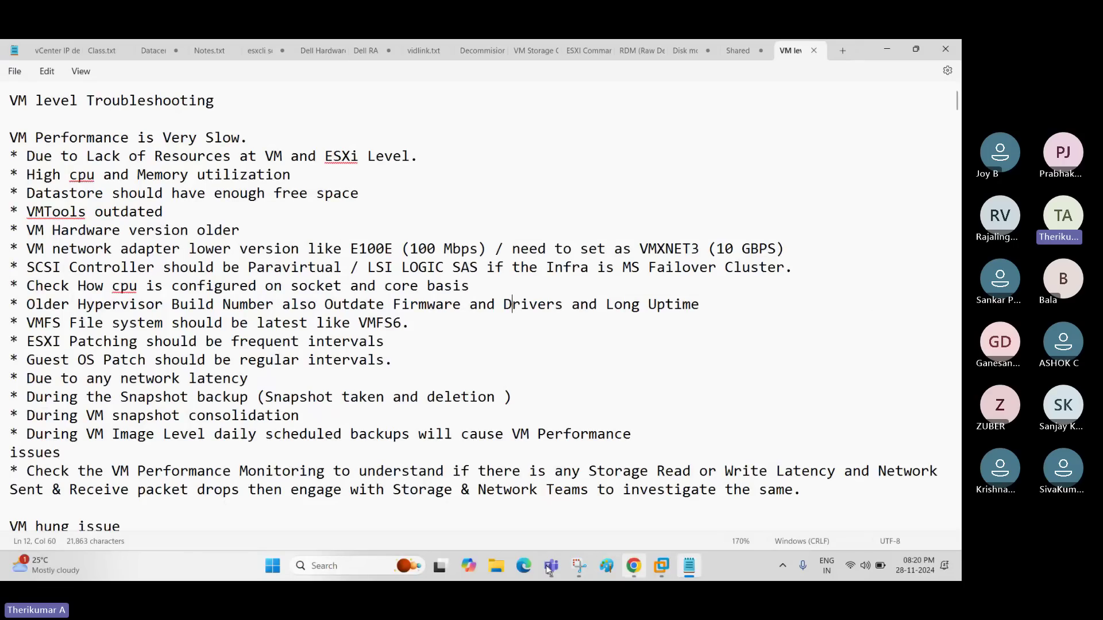
mouse_move(550, 569)
left_click(486, 494)
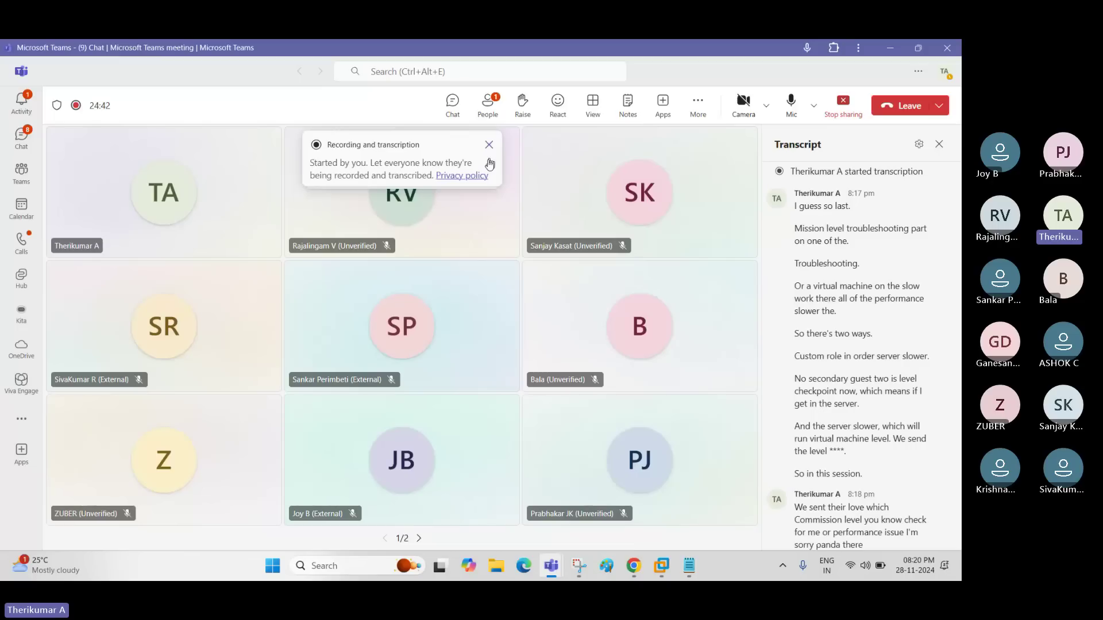
left_click(458, 200)
left_click(888, 51)
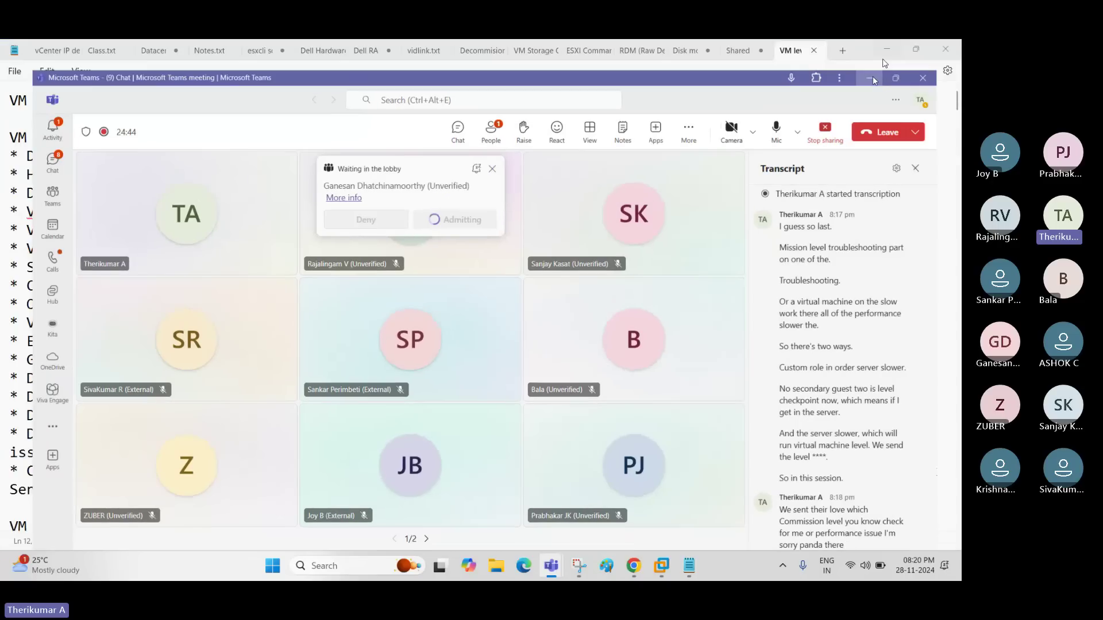
mouse_move(662, 565)
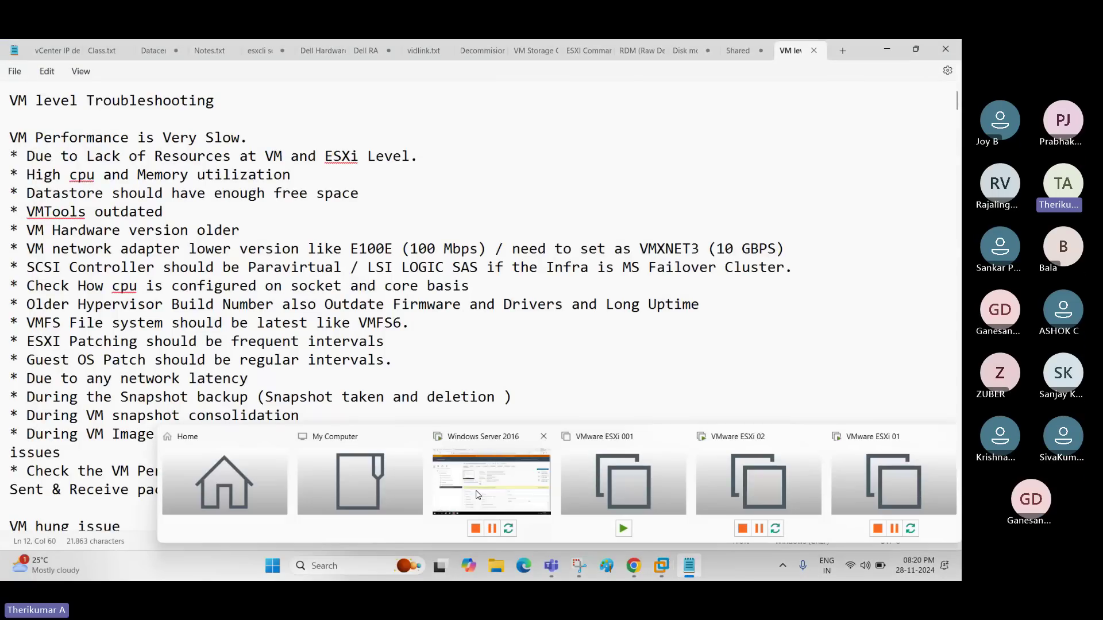
left_click(476, 495)
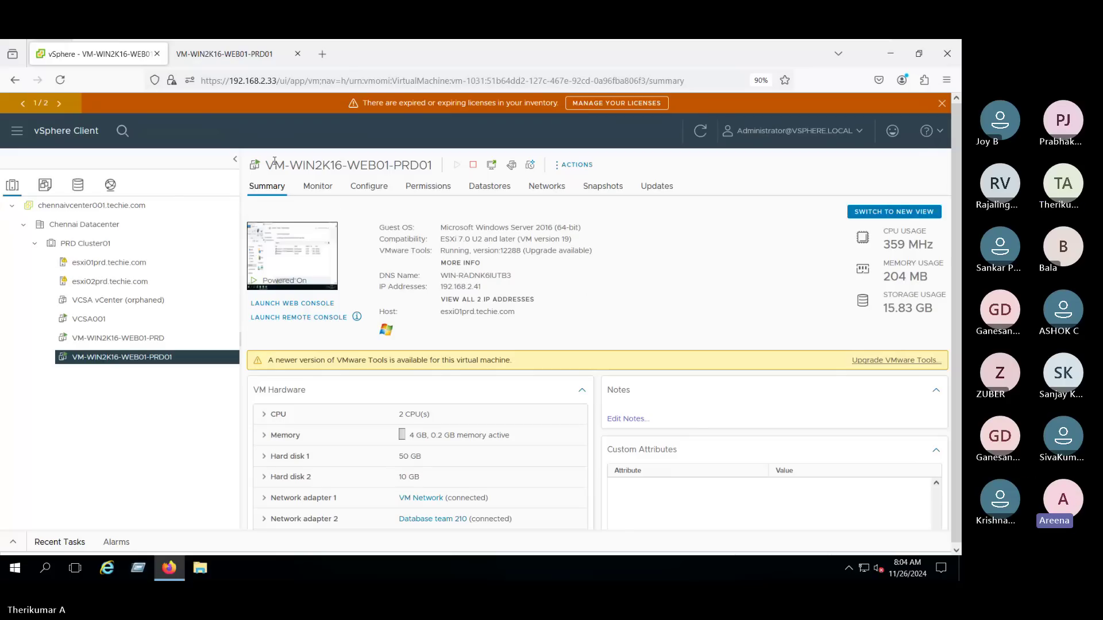
Examine the VM name, DNS name and IP address in the summary of VM-WIN2K16-WEB01-PRD01
left_click_drag(268, 165, 410, 165)
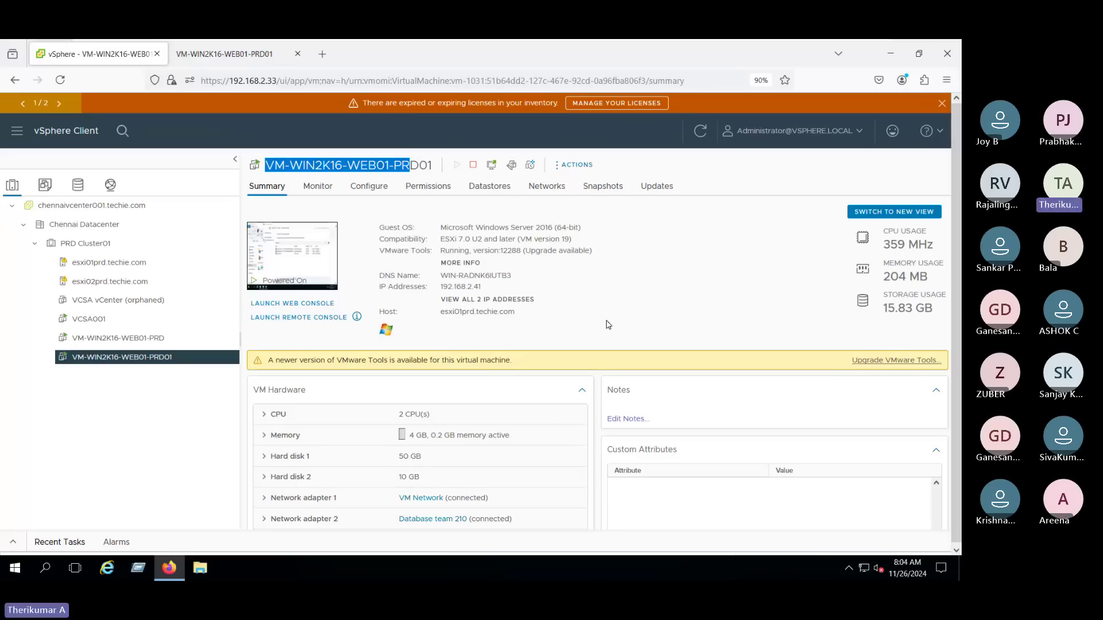
left_click(621, 326)
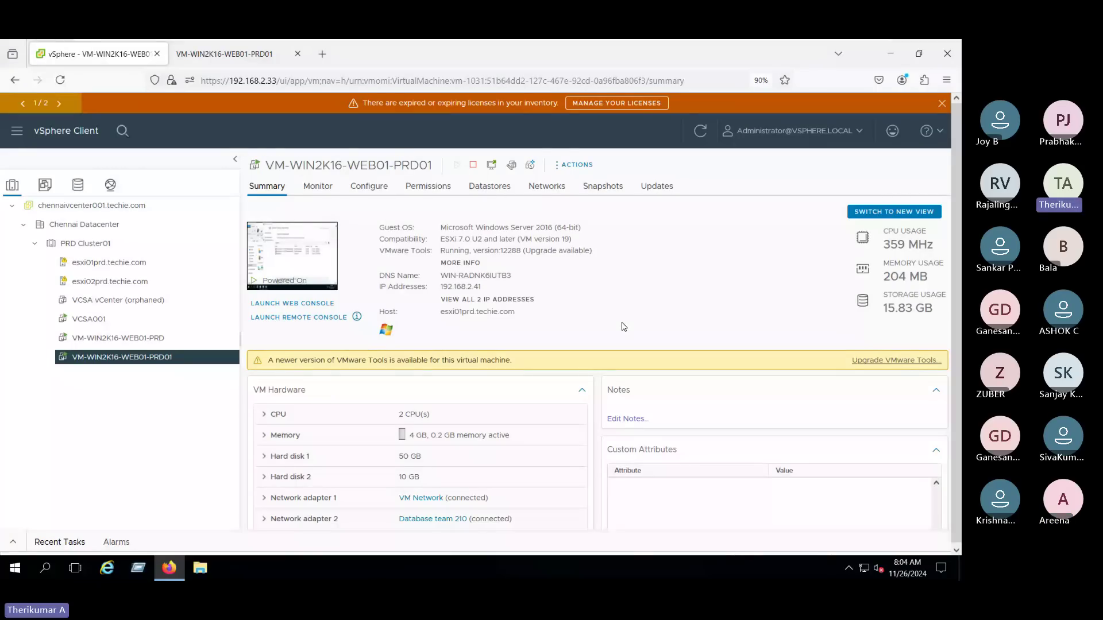
left_click_drag(442, 275, 537, 280)
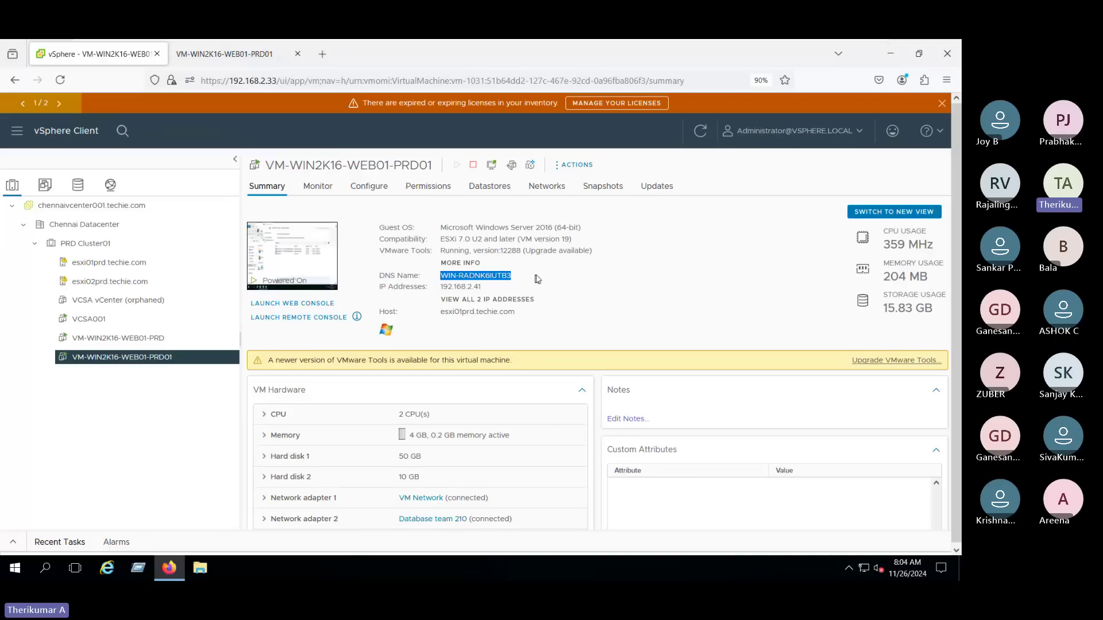
left_click_drag(440, 286, 499, 294)
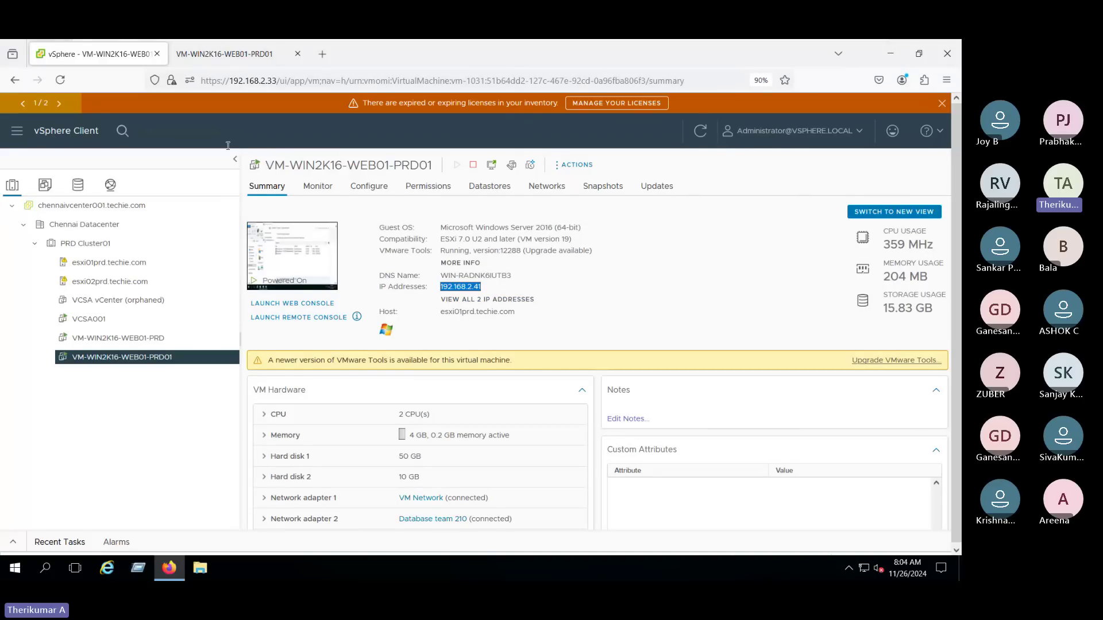
left_click_drag(264, 165, 432, 166)
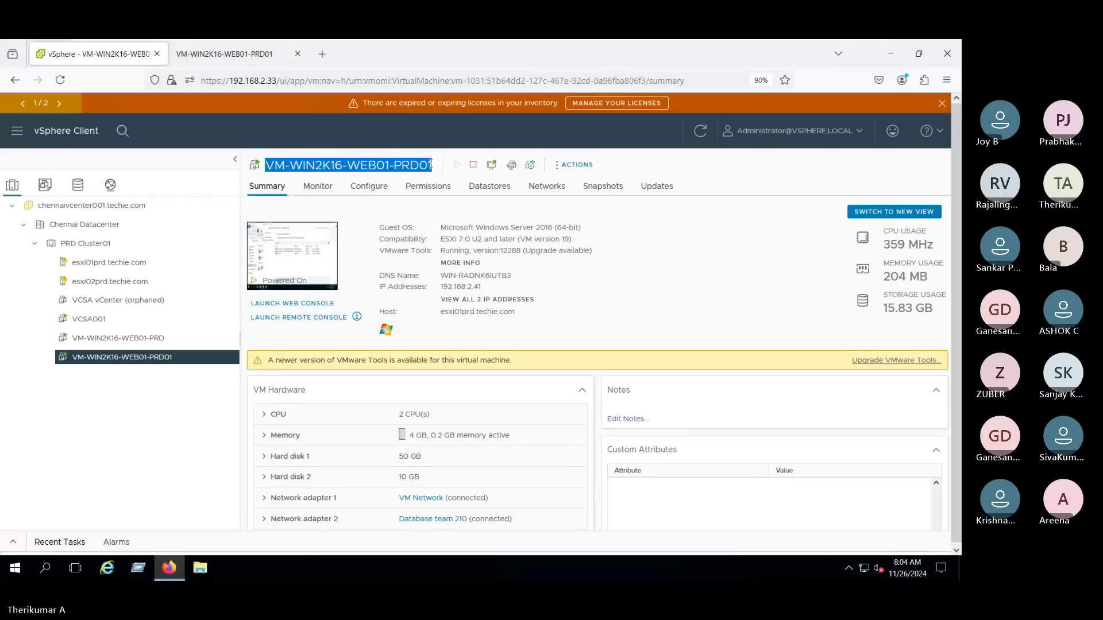
left_click(432, 167)
left_click_drag(435, 277, 518, 276)
left_click_drag(440, 287, 481, 286)
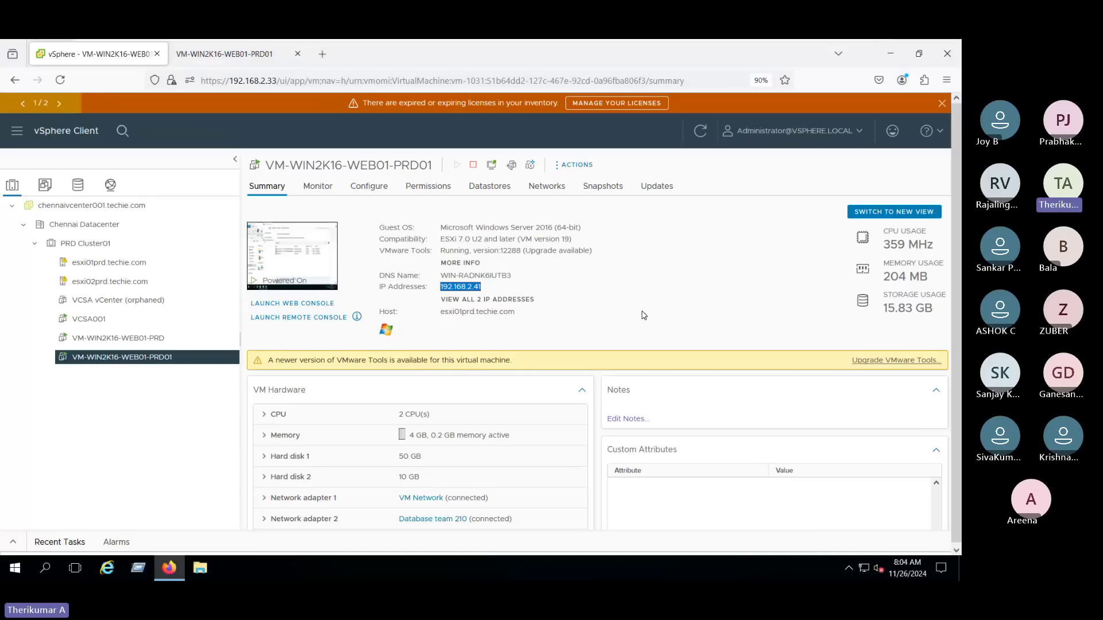
left_click_drag(264, 166, 443, 166)
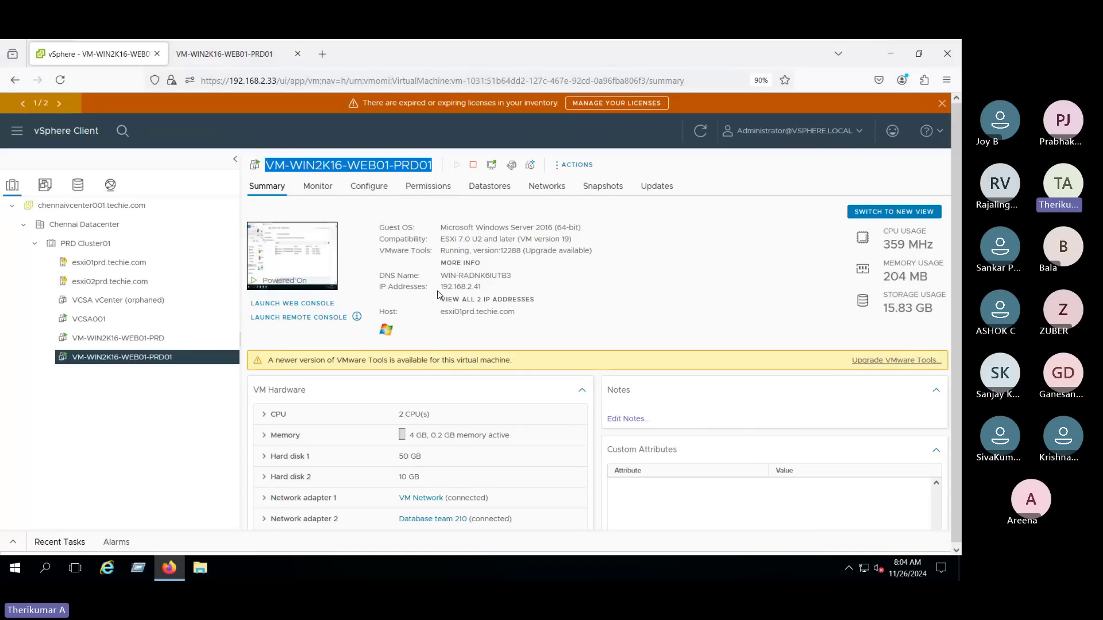
left_click_drag(380, 277, 479, 288)
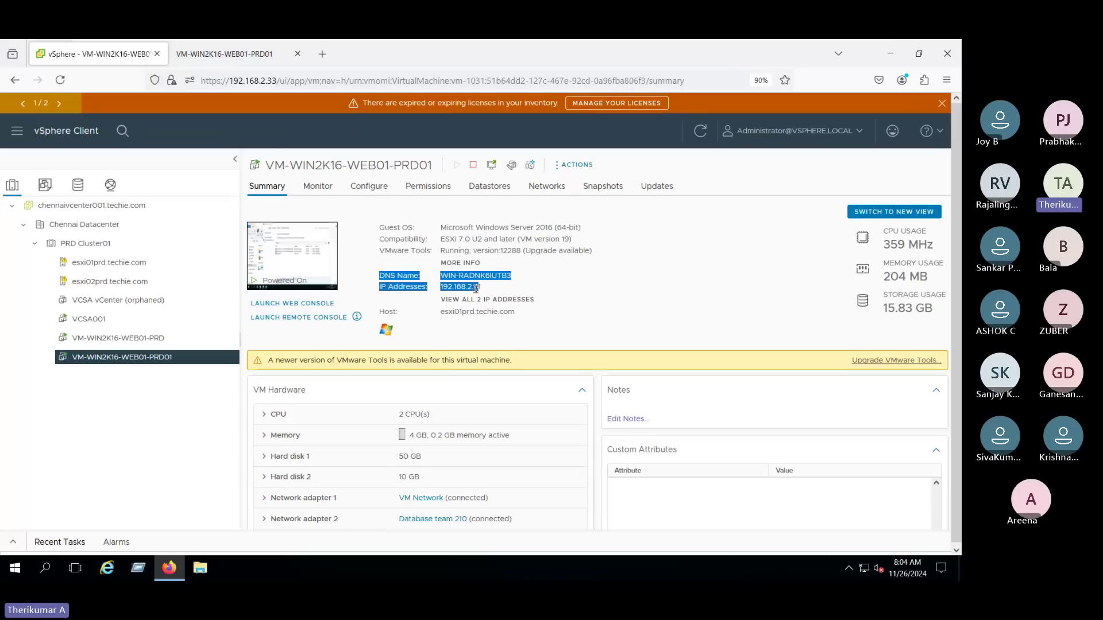
left_click(441, 293)
double_click(442, 288)
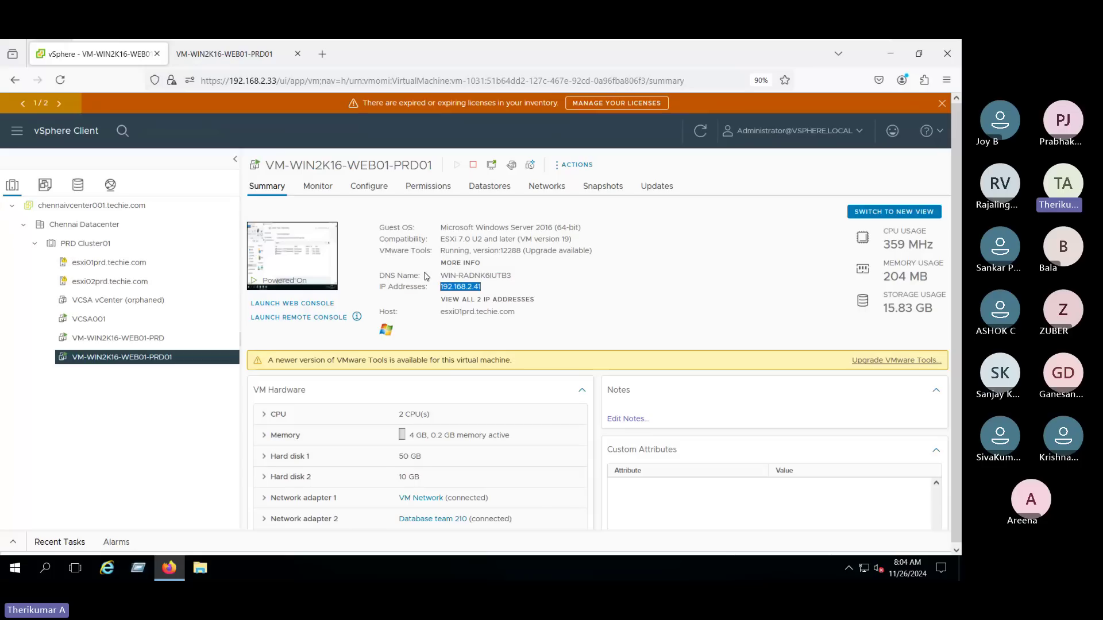
left_click(571, 299)
Open the guest's system properties in the web console and compare its computer name with the DNS name in the vSphere summary
left_click(226, 55)
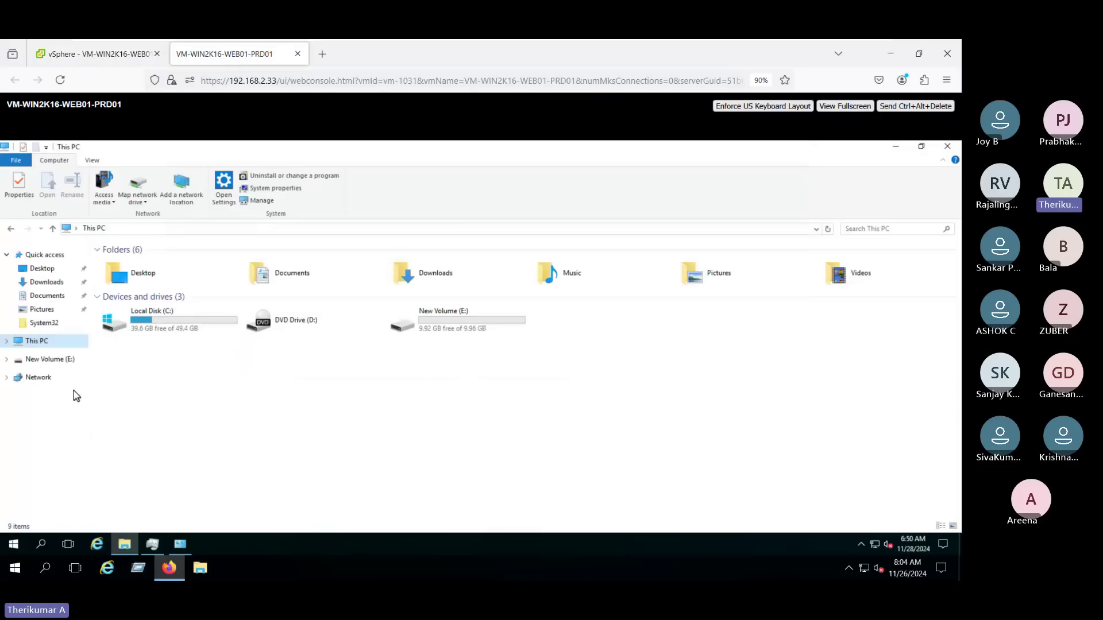
right_click(42, 345)
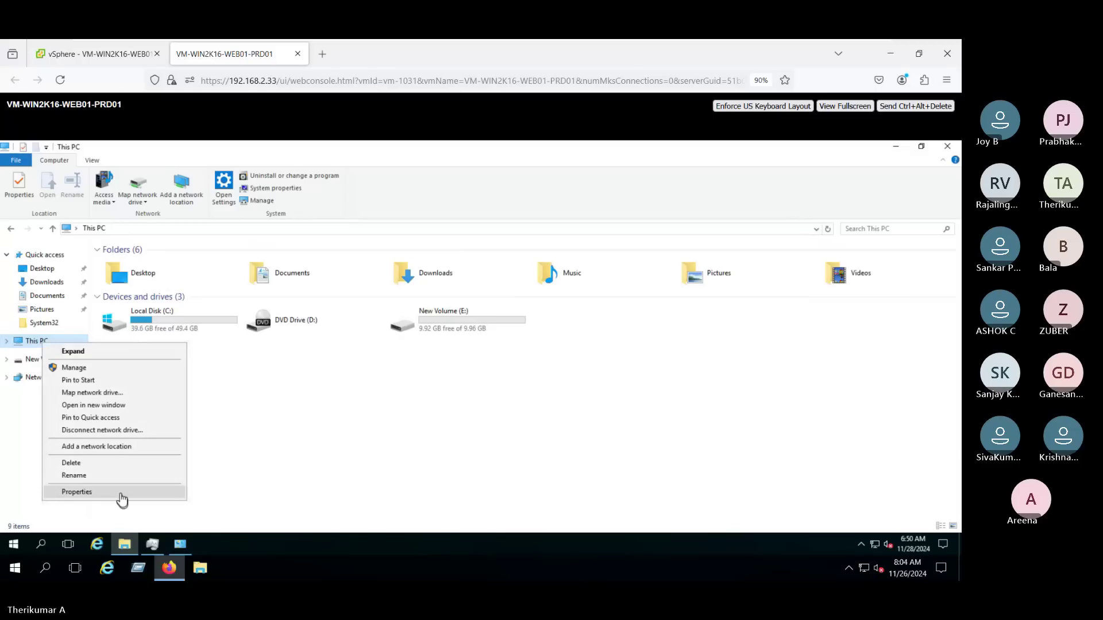
left_click(122, 493)
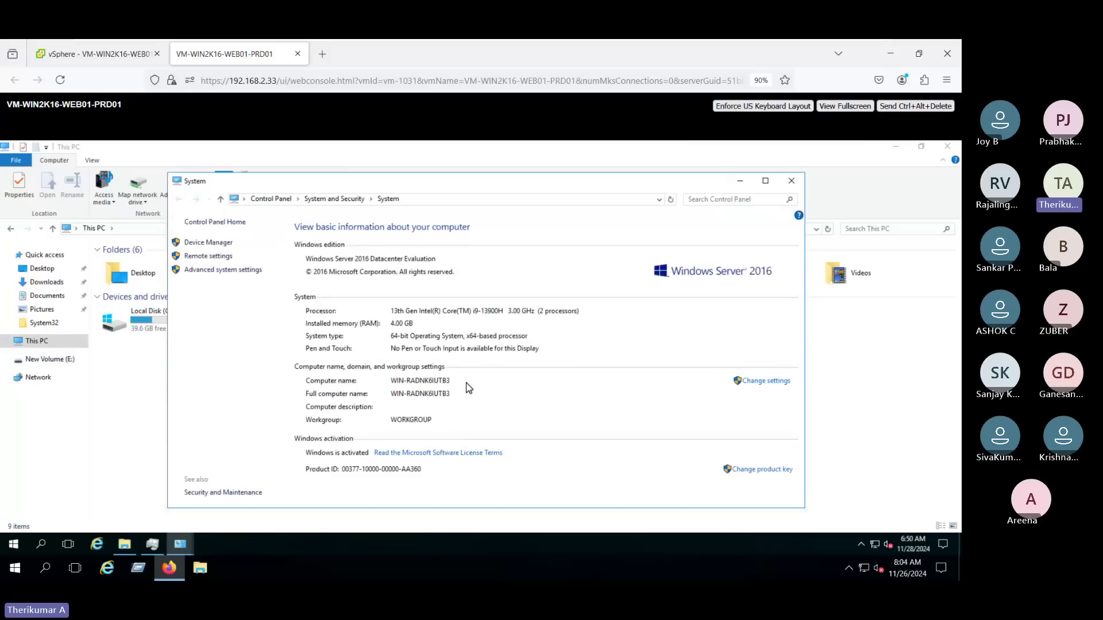
left_click(84, 54)
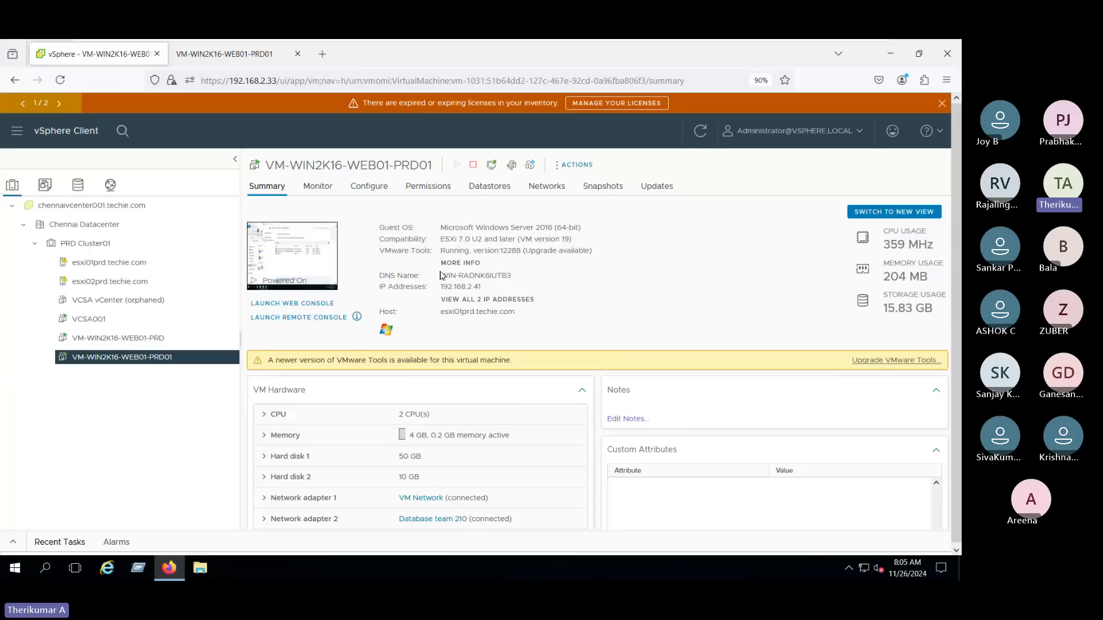
left_click_drag(440, 275, 578, 286)
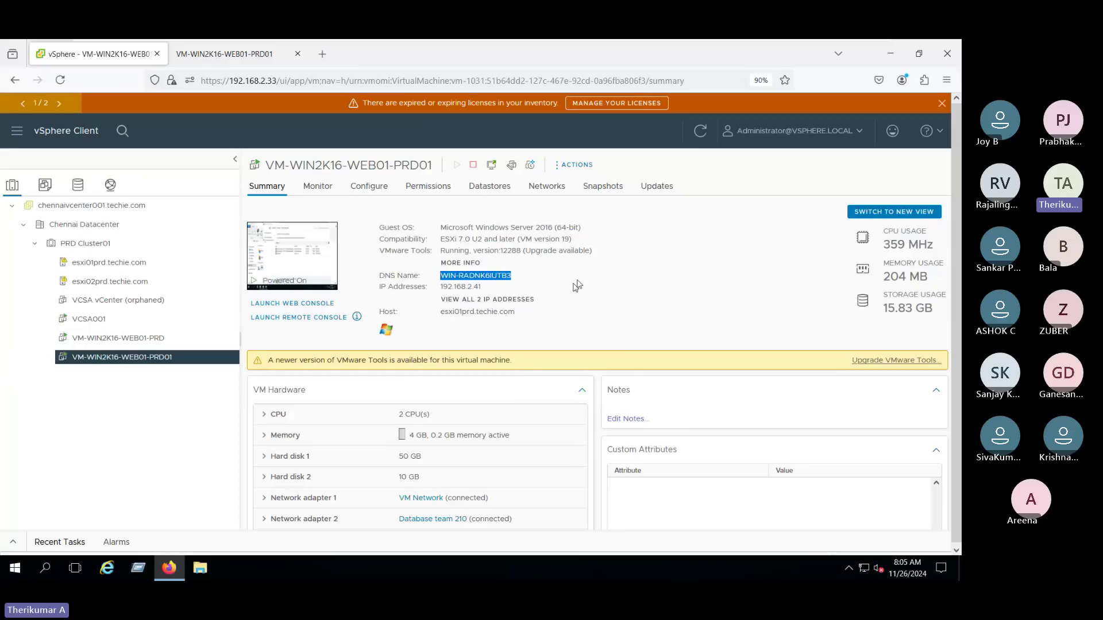
Run the hostname command in a Command Prompt inside the guest and highlight the returned name
left_click(217, 48)
right_click(24, 541)
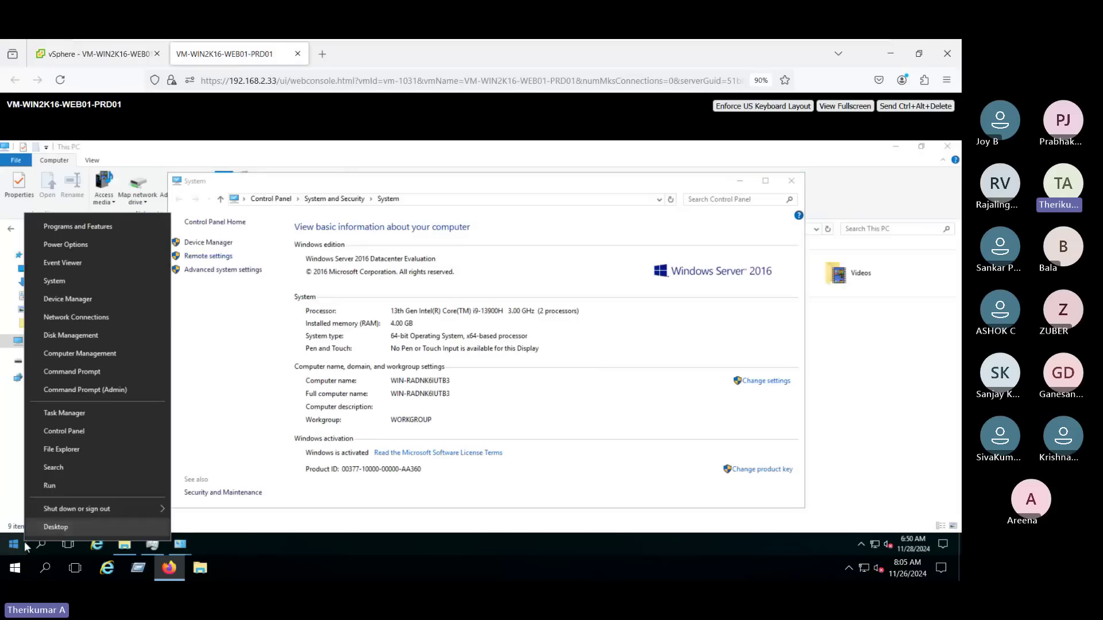
left_click(50, 486)
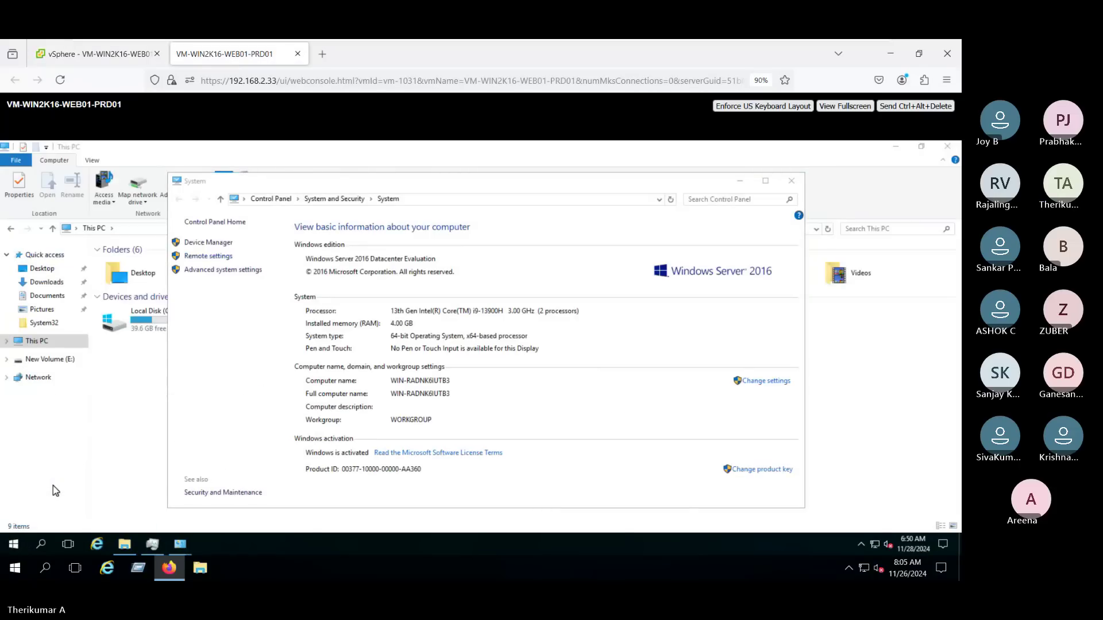
type("hos")
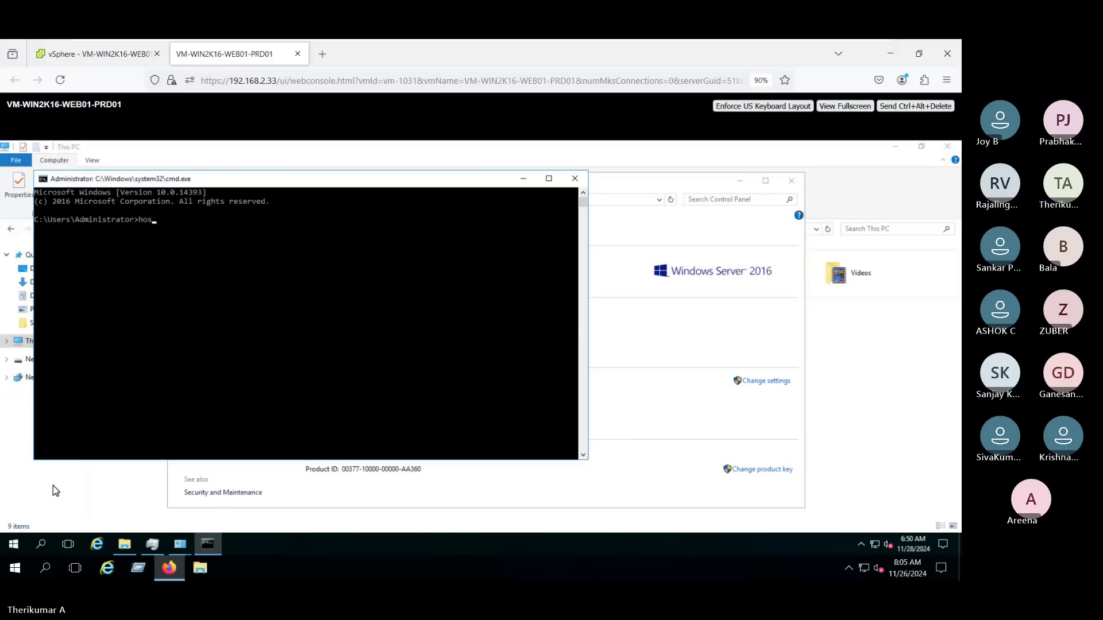
type("tname")
key("Return")
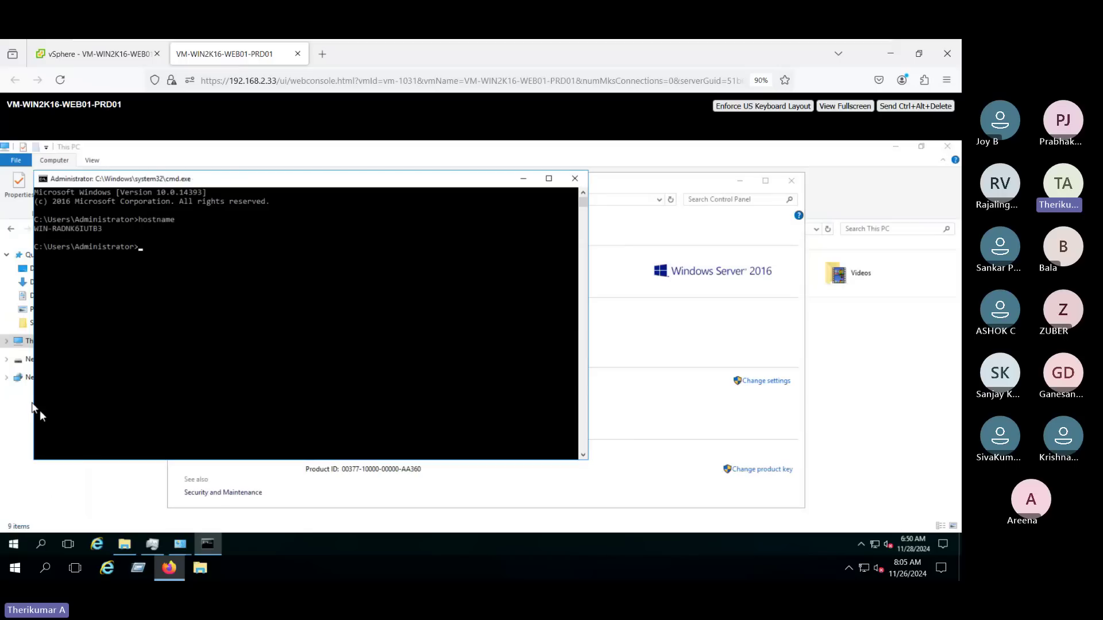
double_click(59, 229)
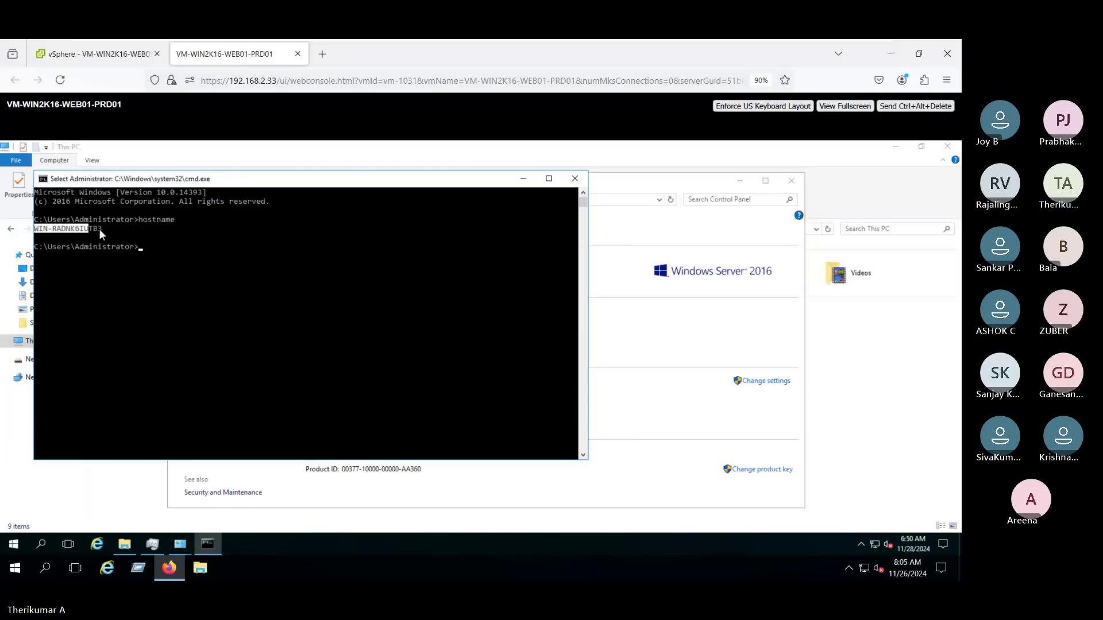
Compare the inventory VM name with the guest's DNS name in the vSphere summary
left_click(104, 57)
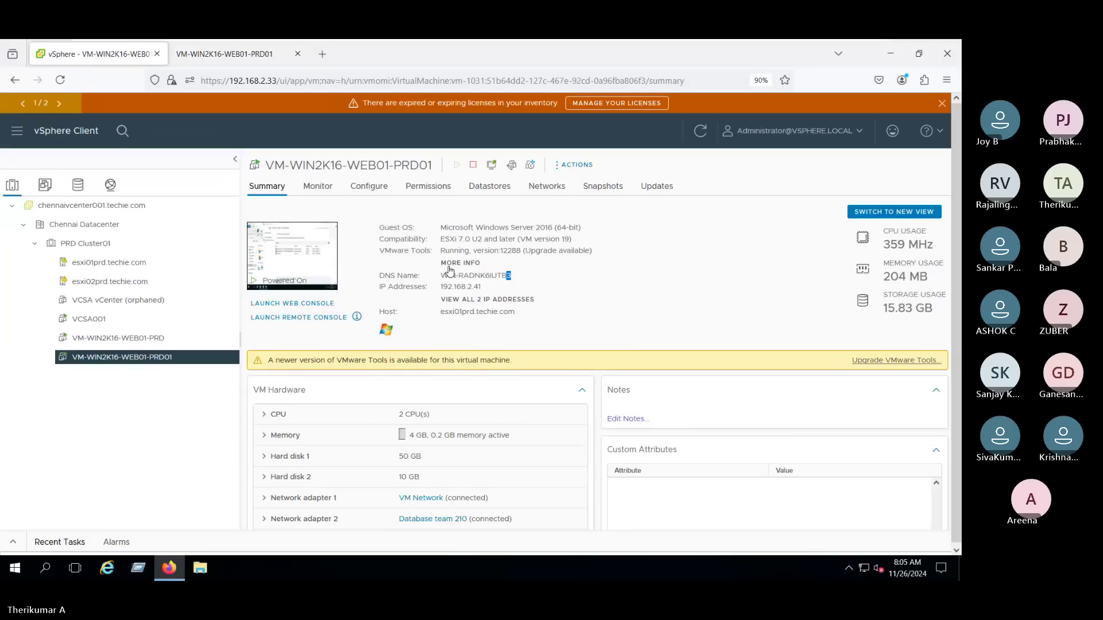
triple_click(476, 276)
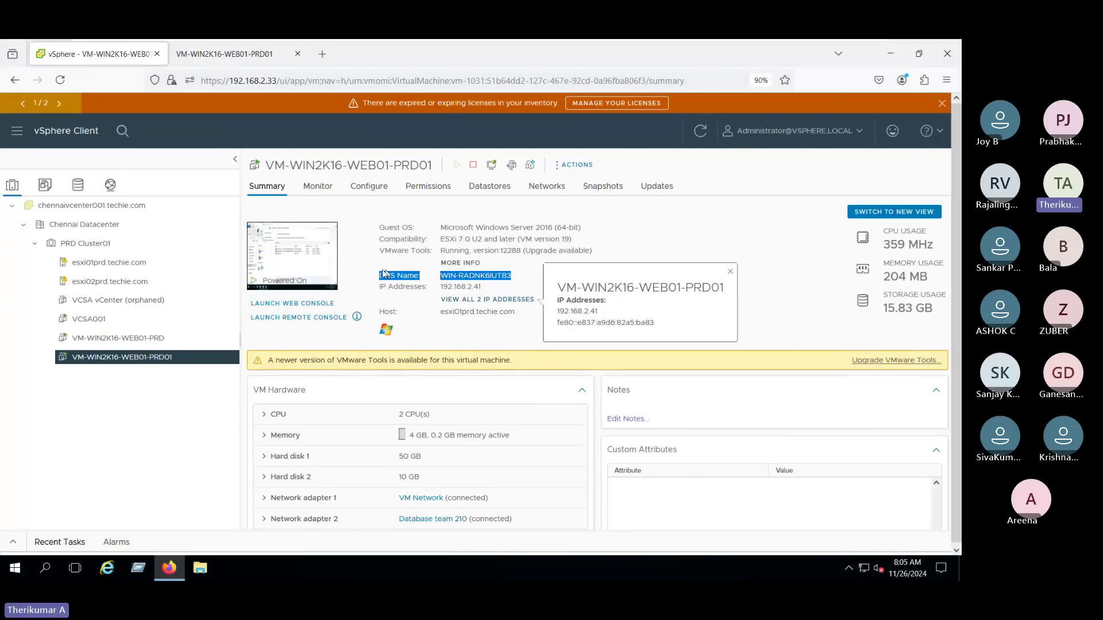
left_click_drag(379, 224, 460, 269)
left_click(459, 268)
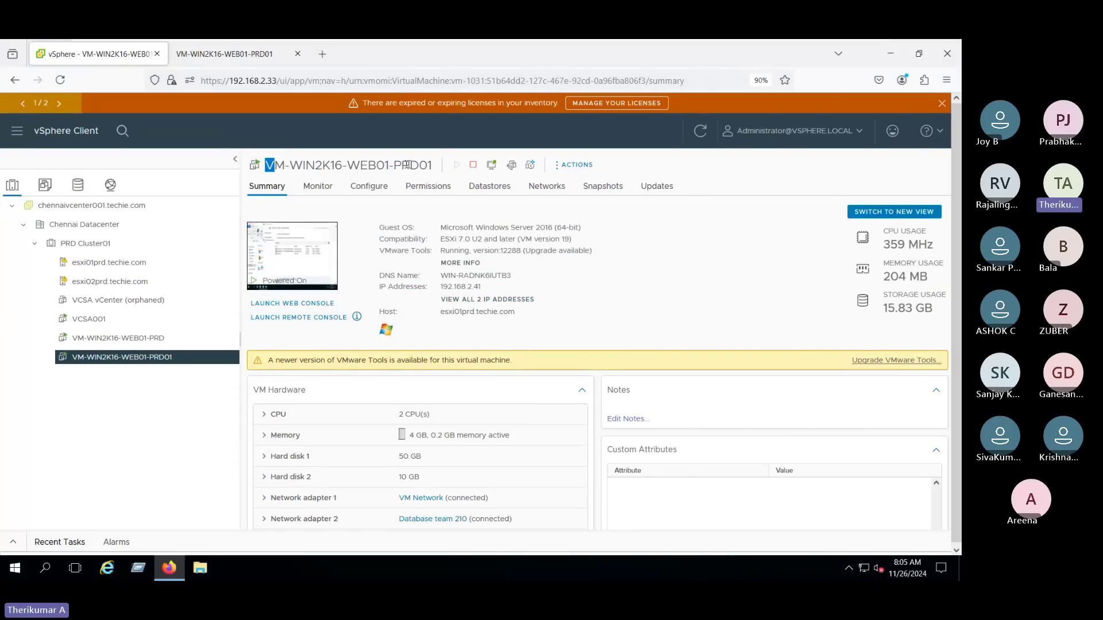
left_click_drag(266, 165, 432, 165)
left_click(472, 264)
left_click_drag(440, 276, 451, 276)
left_click_drag(514, 277, 438, 276)
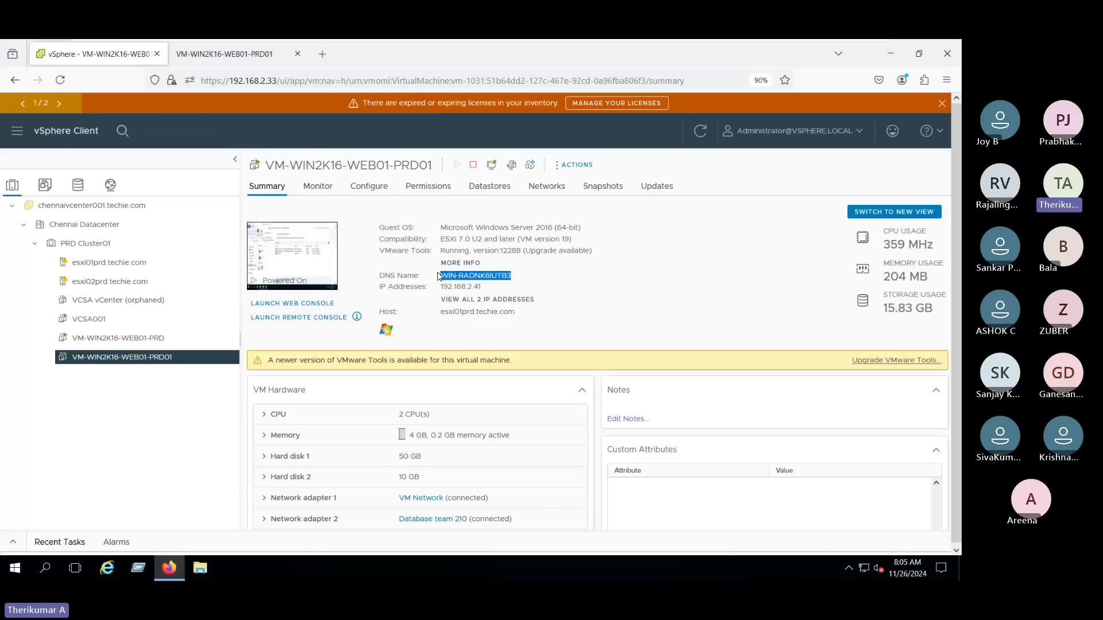
left_click(614, 272)
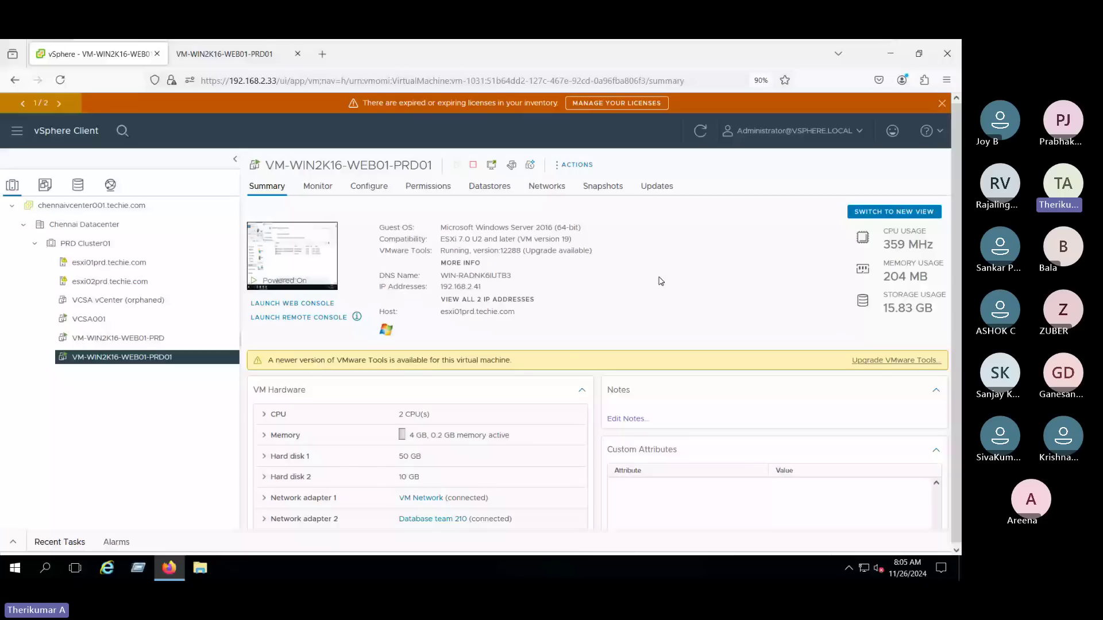
Inspect the CPU details in the VM Hardware section and collapse them again
scroll(387, 368, "down", 2)
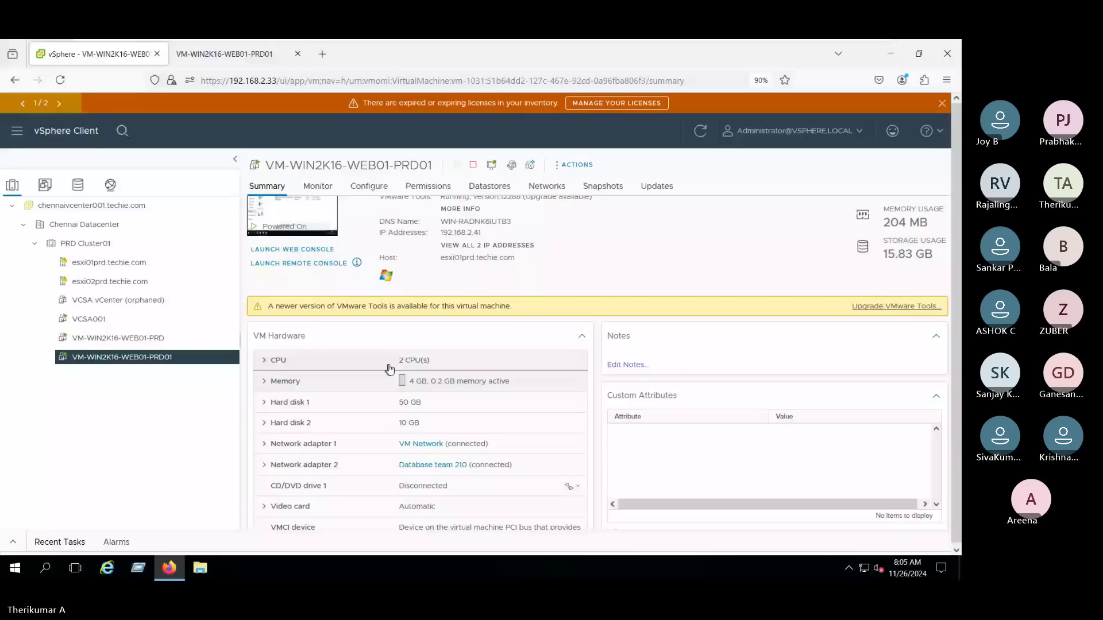
left_click(435, 371)
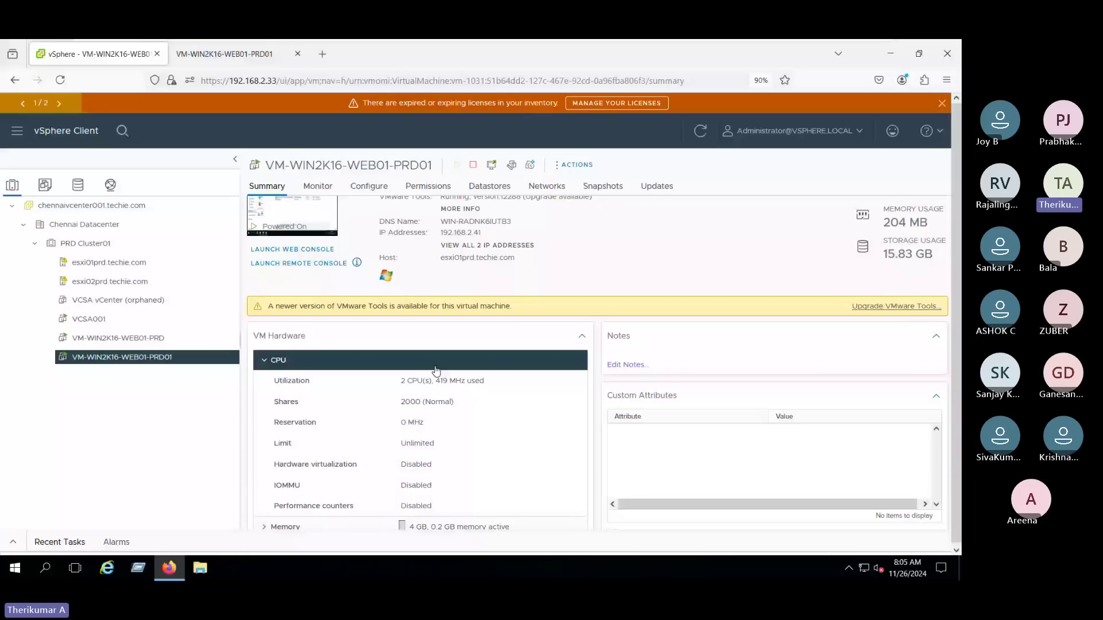
left_click(425, 362)
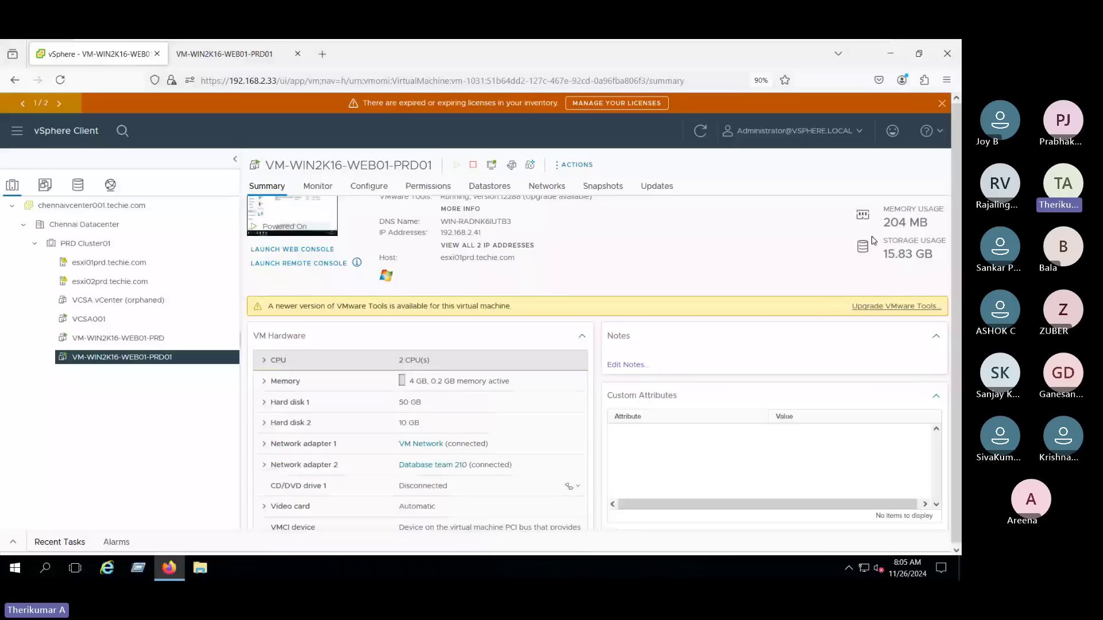
Check the VM's CPU and memory usage in its summary and in the real-time performance overview charts
scroll(873, 240, "up", 1)
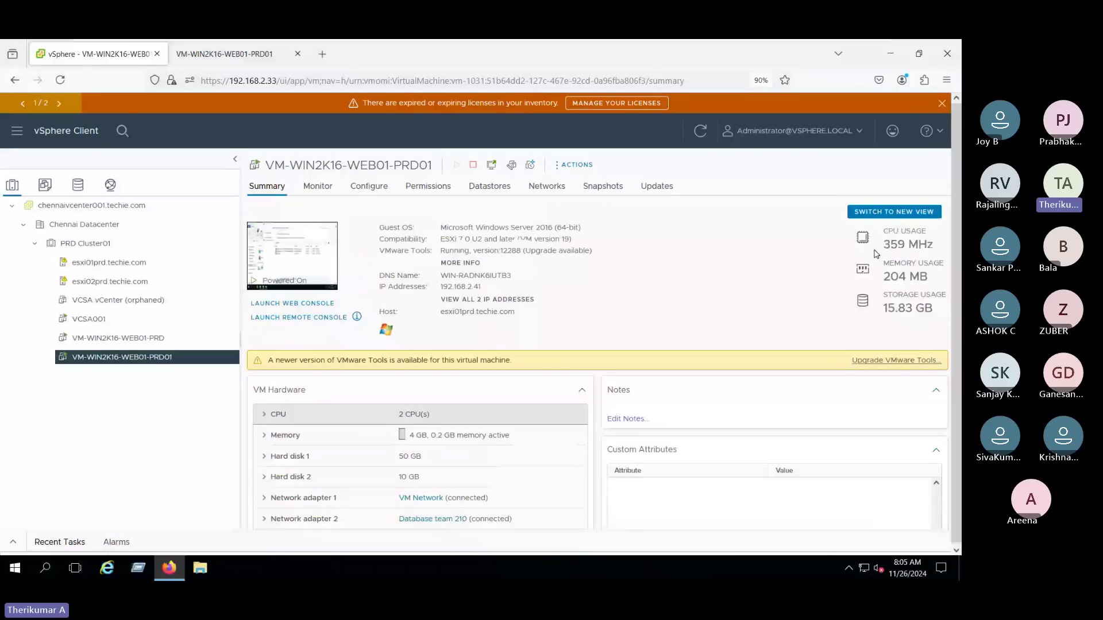
triple_click(887, 246)
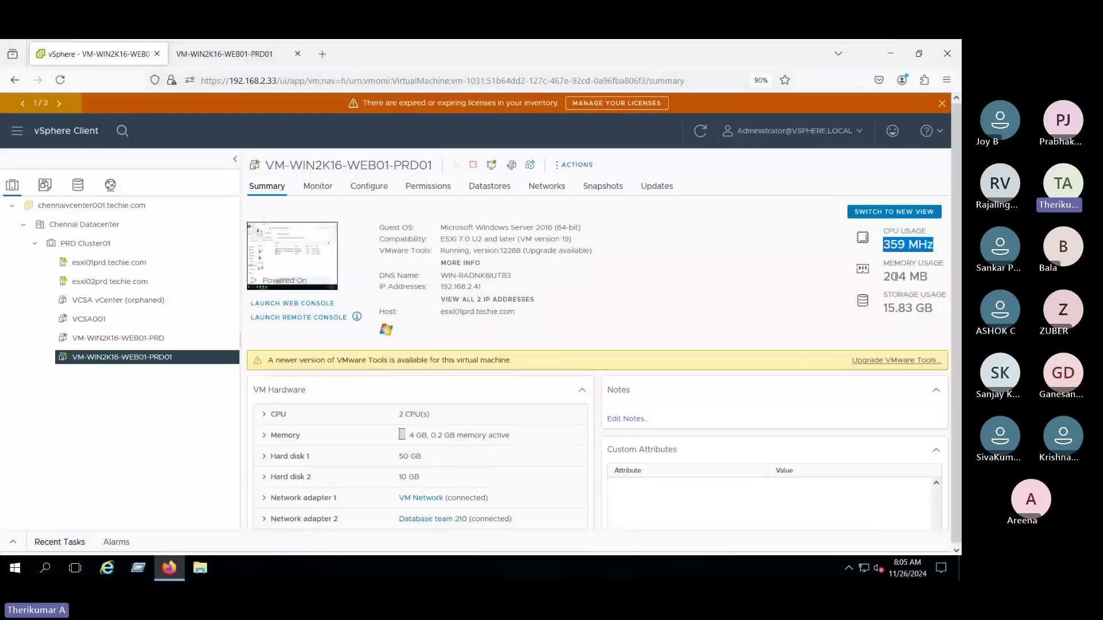
triple_click(895, 278)
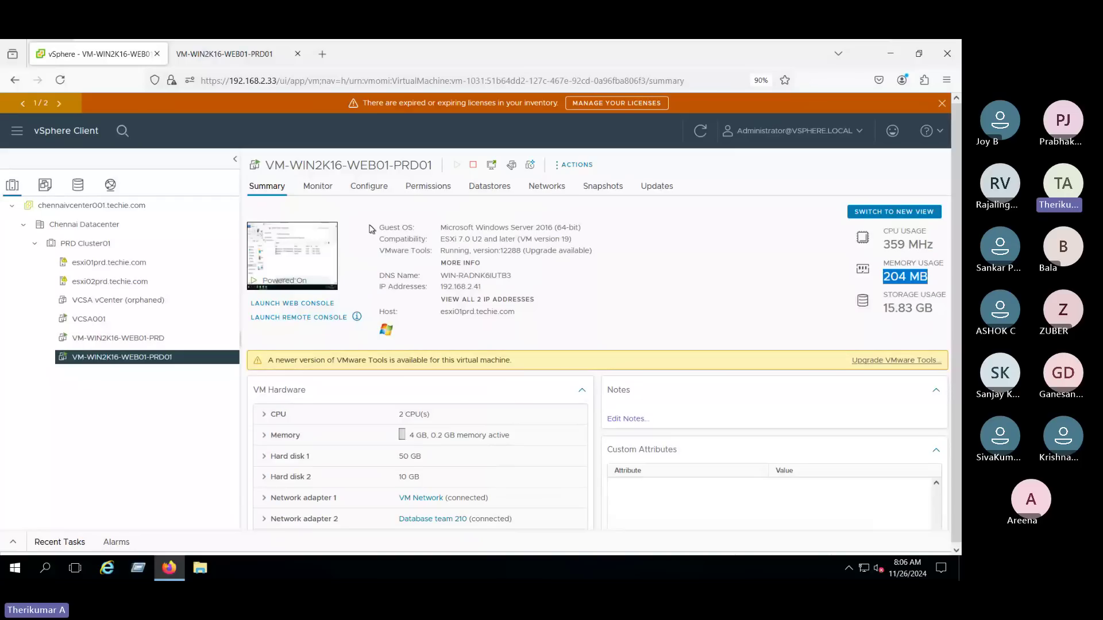
left_click(324, 193)
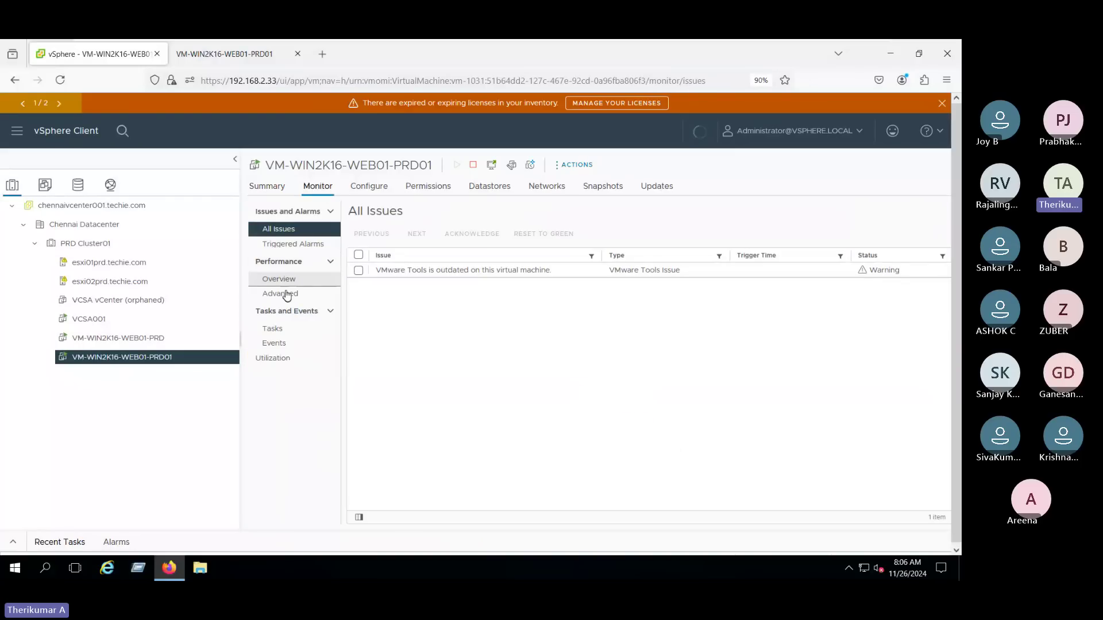
left_click(281, 279)
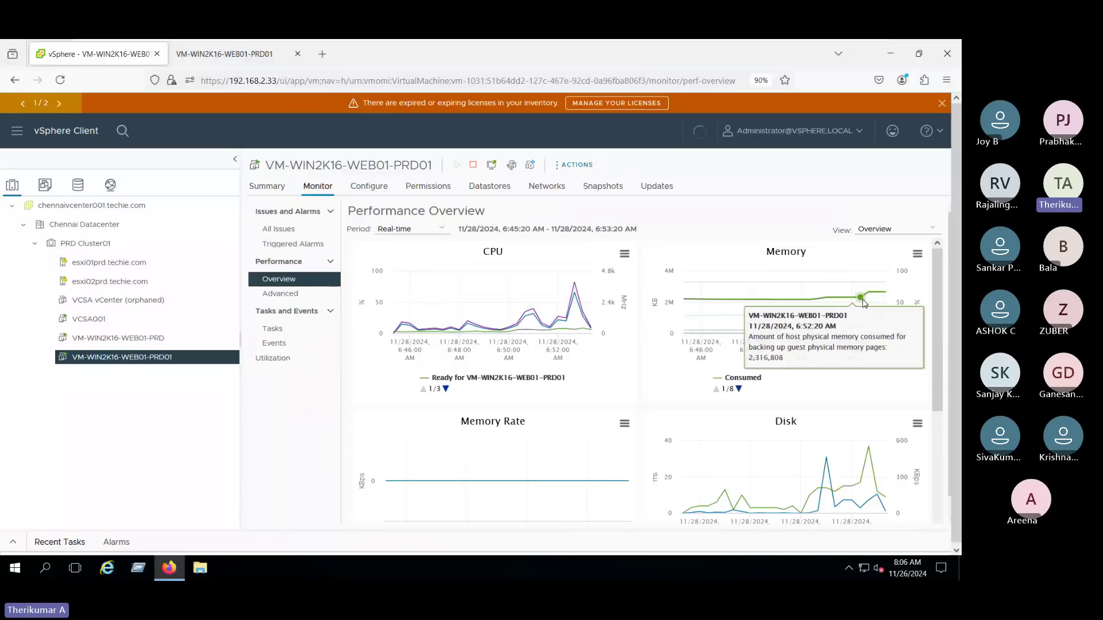
Configure the advanced CPU performance chart for the Last day timespan with the Usage and Usage in MHz counters
left_click(295, 294)
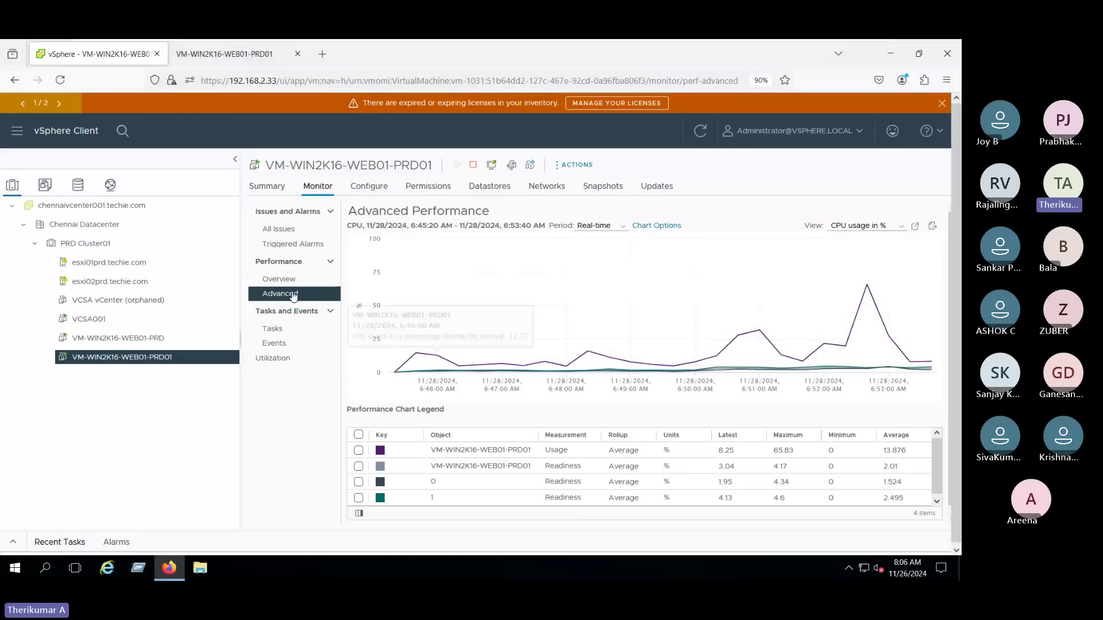
left_click(634, 227)
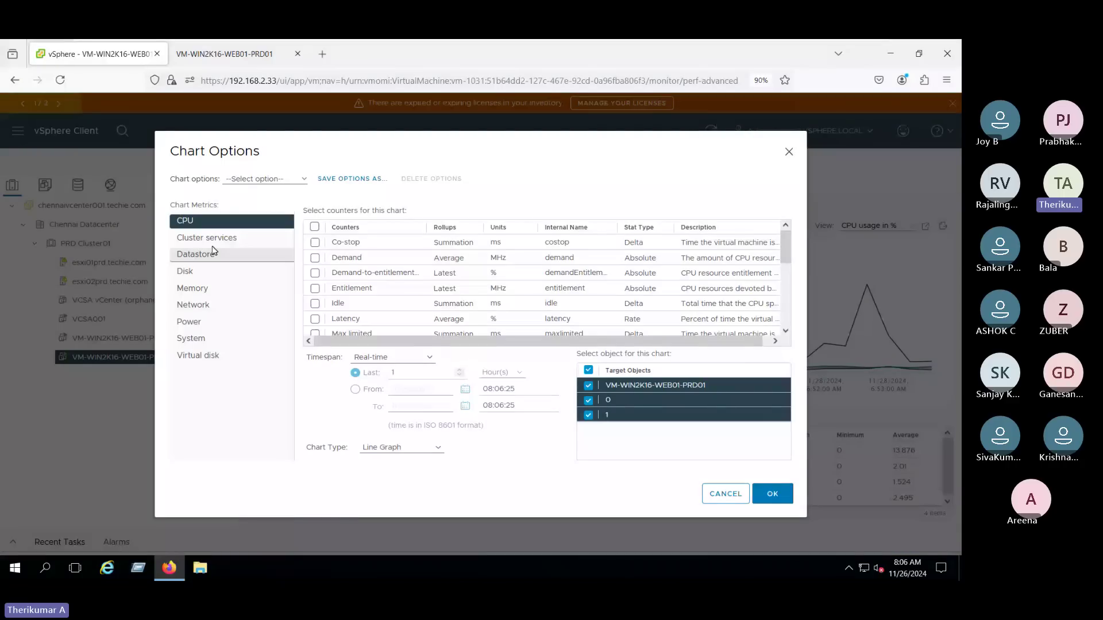
left_click(430, 356)
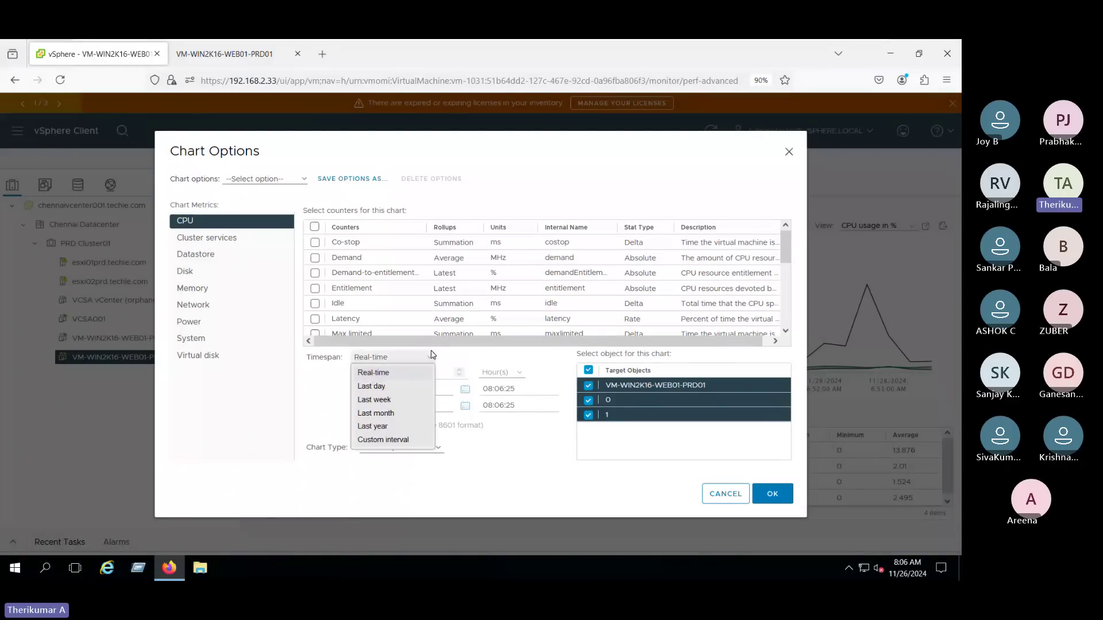
left_click(389, 385)
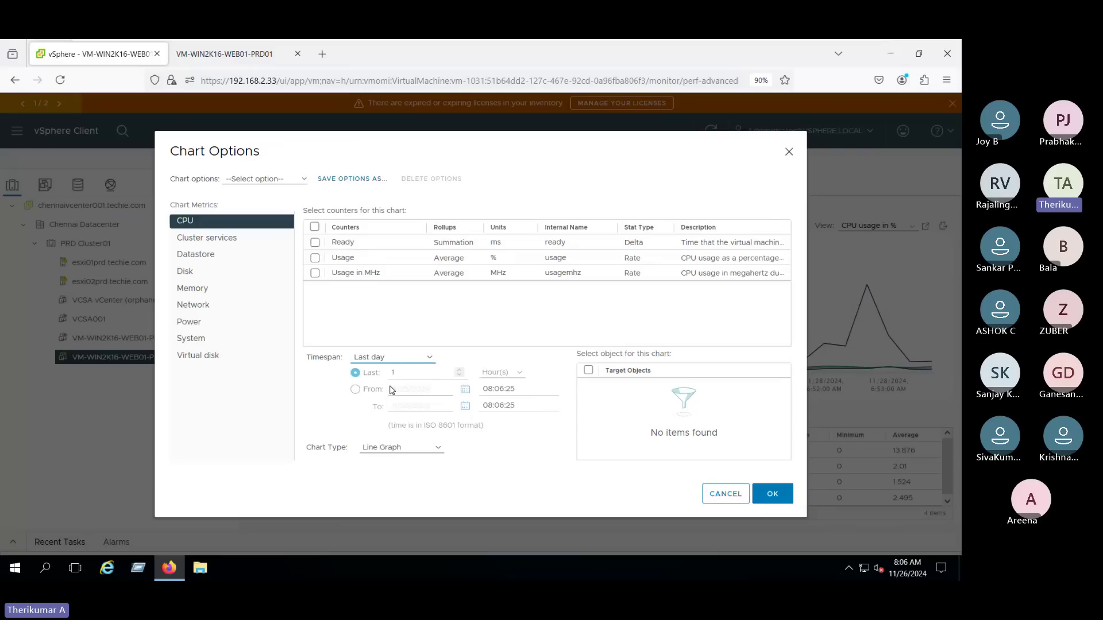
left_click(315, 258)
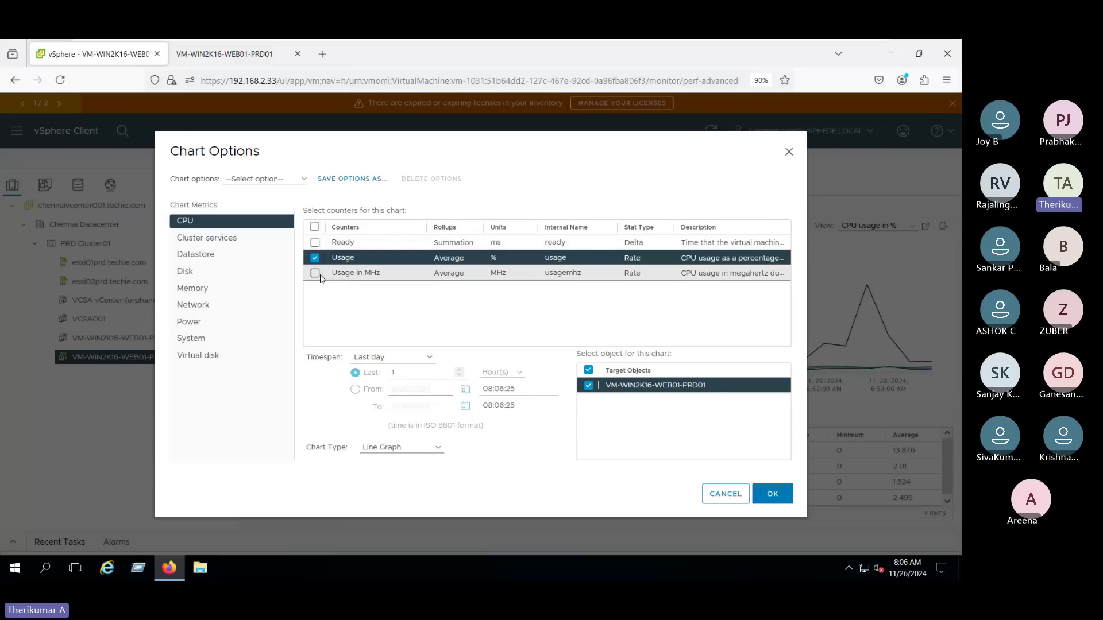
left_click(315, 273)
left_click(771, 494)
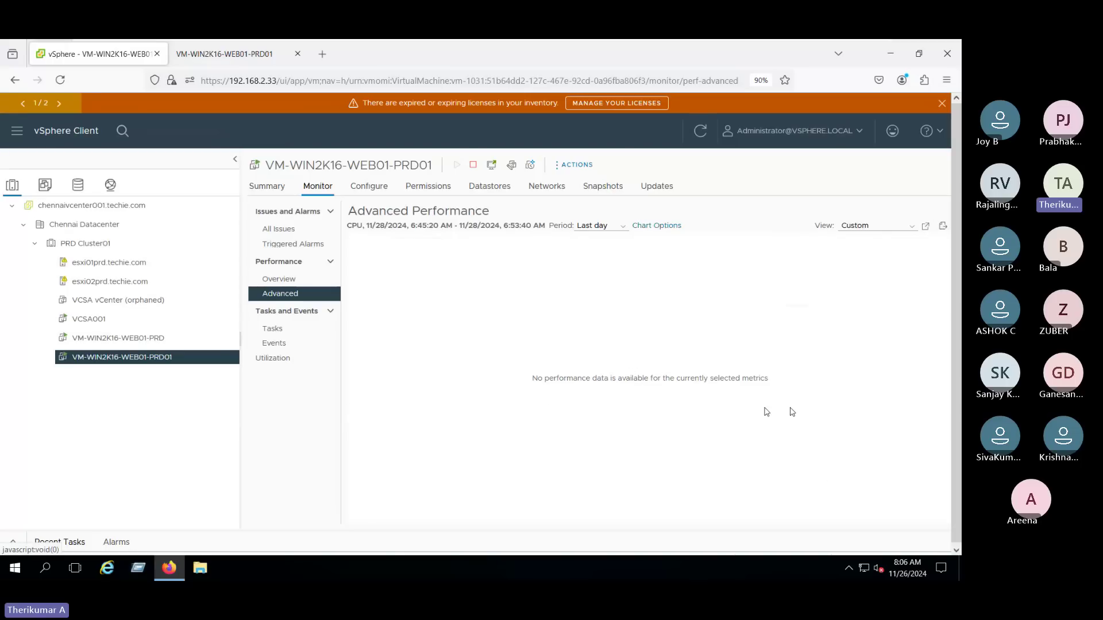
Review the advanced chart options, cancel them, and go back to the VM's performance overview charts
left_click(648, 227)
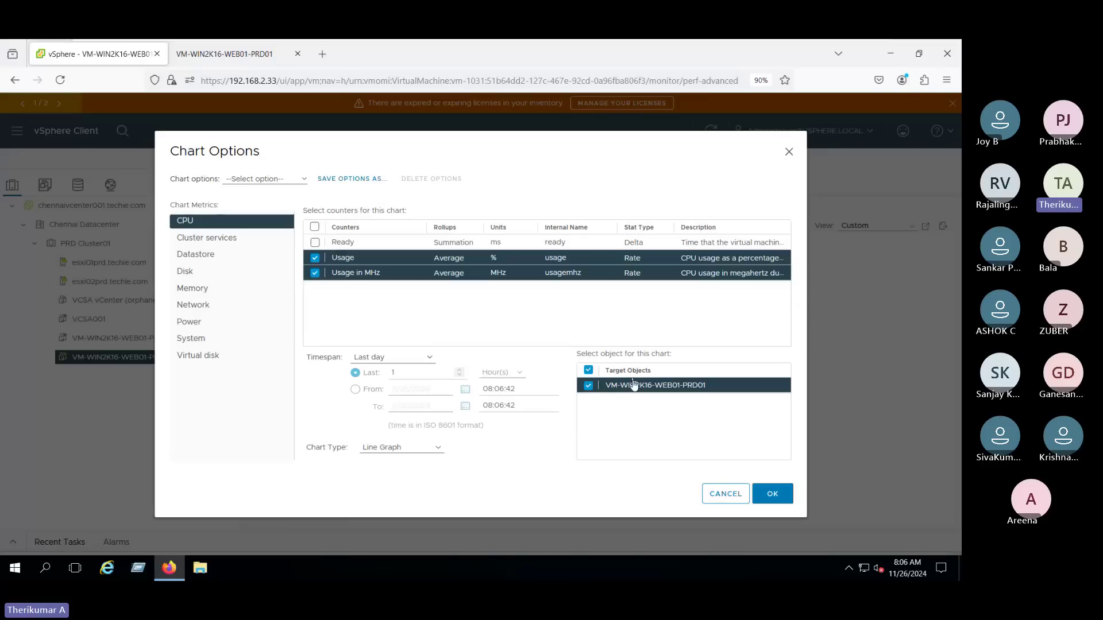
left_click(389, 361)
left_click(652, 461)
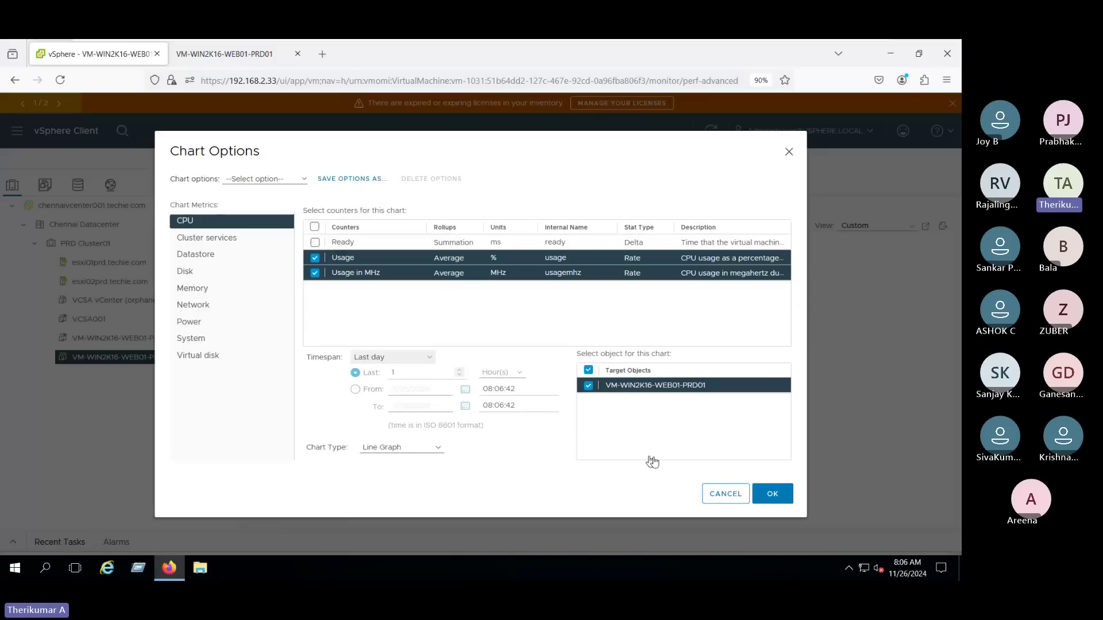
key("Escape")
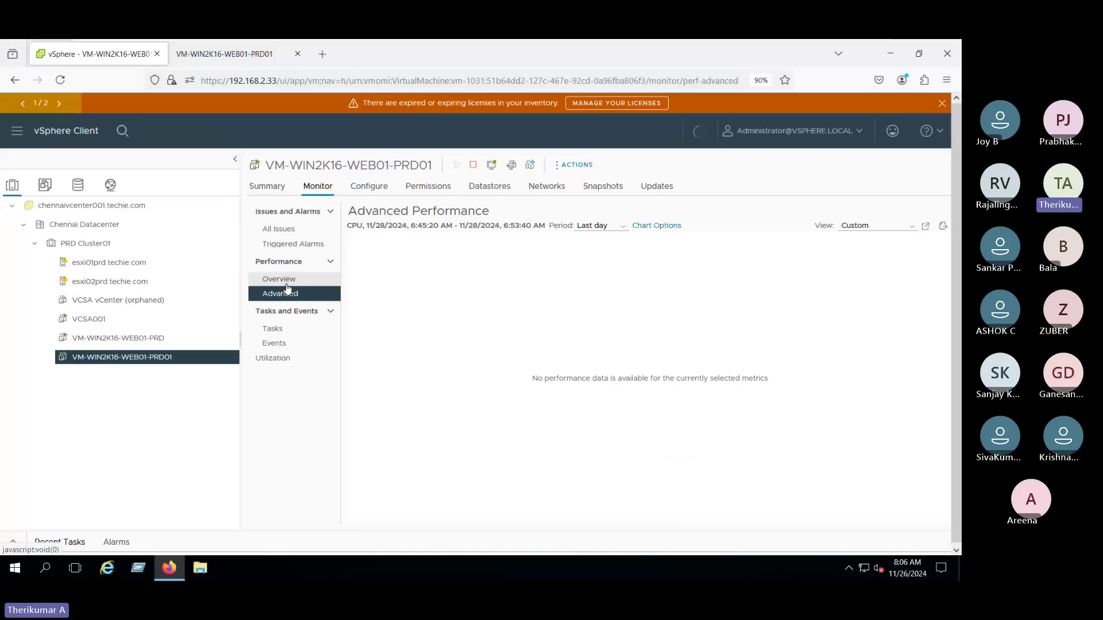
left_click(279, 280)
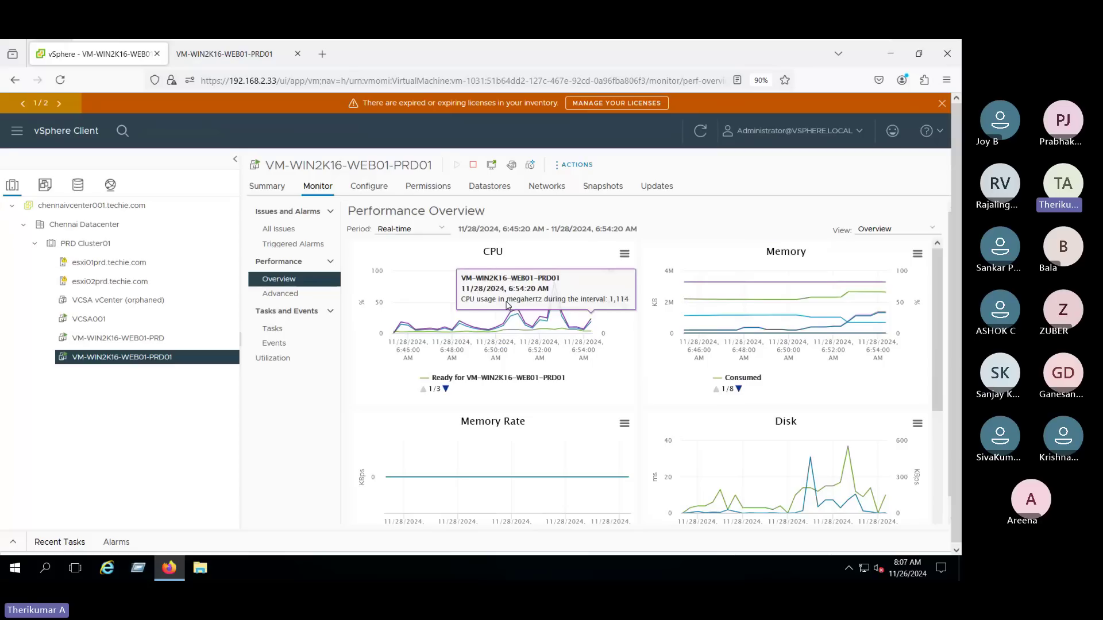
Switch to the guest's web console, clear the Windows updates notification, and close the Settings window it opens
left_click(230, 54)
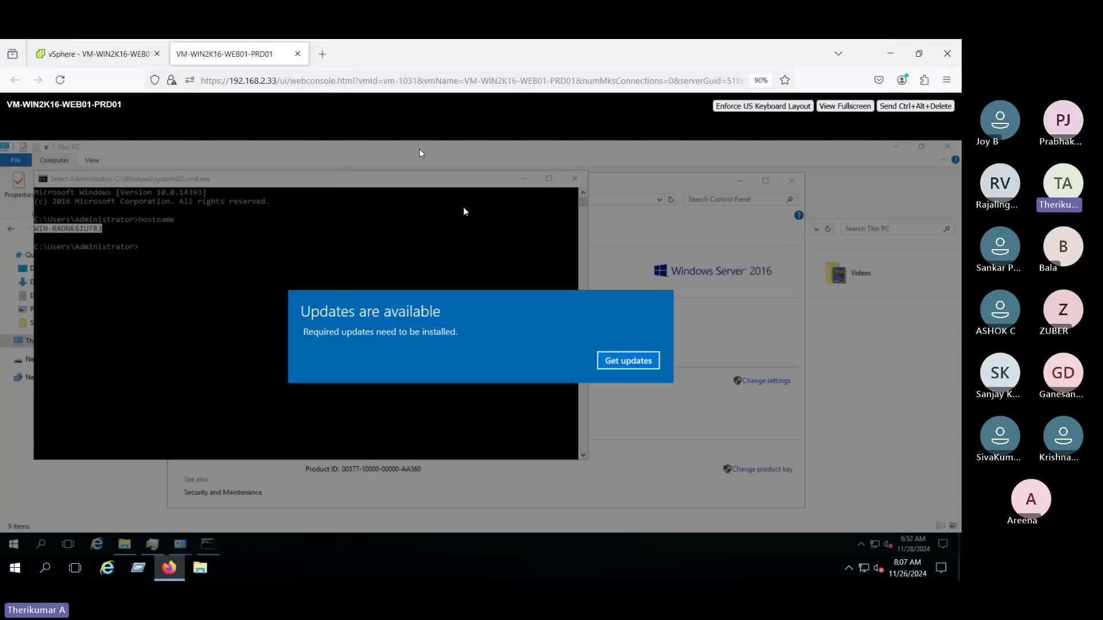
left_click(615, 364)
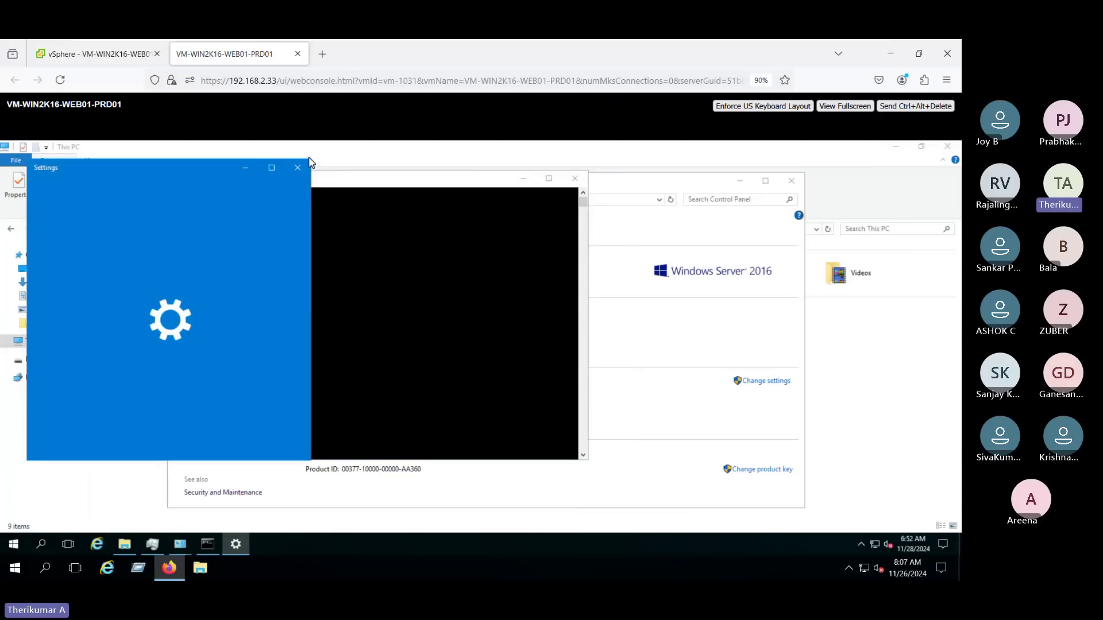
left_click(297, 168)
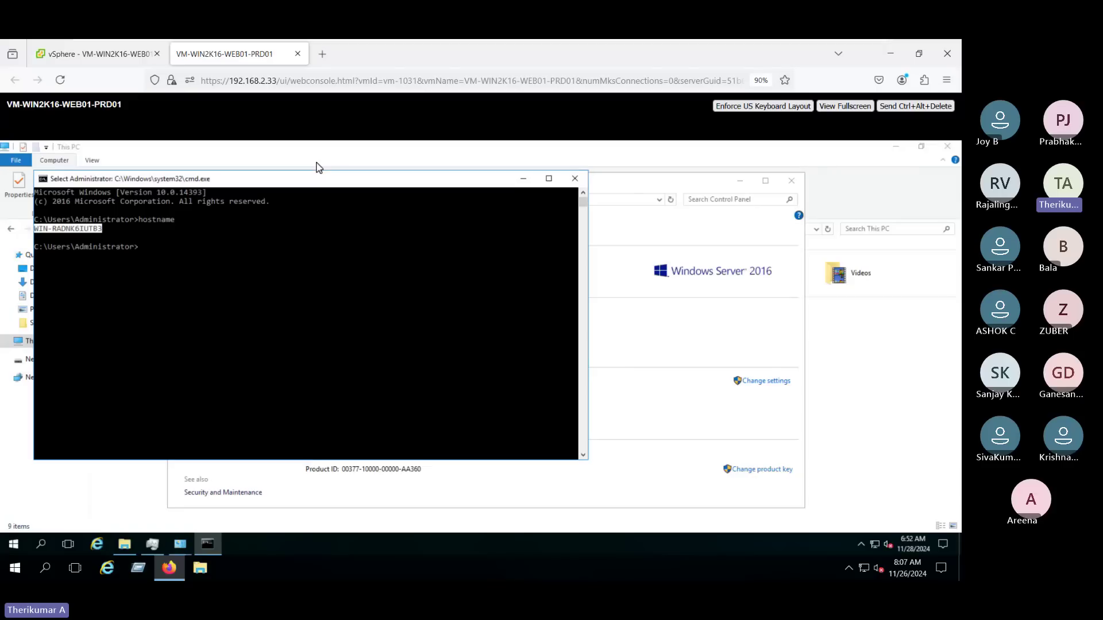
Launch Task Manager in the guest by running taskmgr, and maximize its window
right_click(17, 543)
left_click(55, 482)
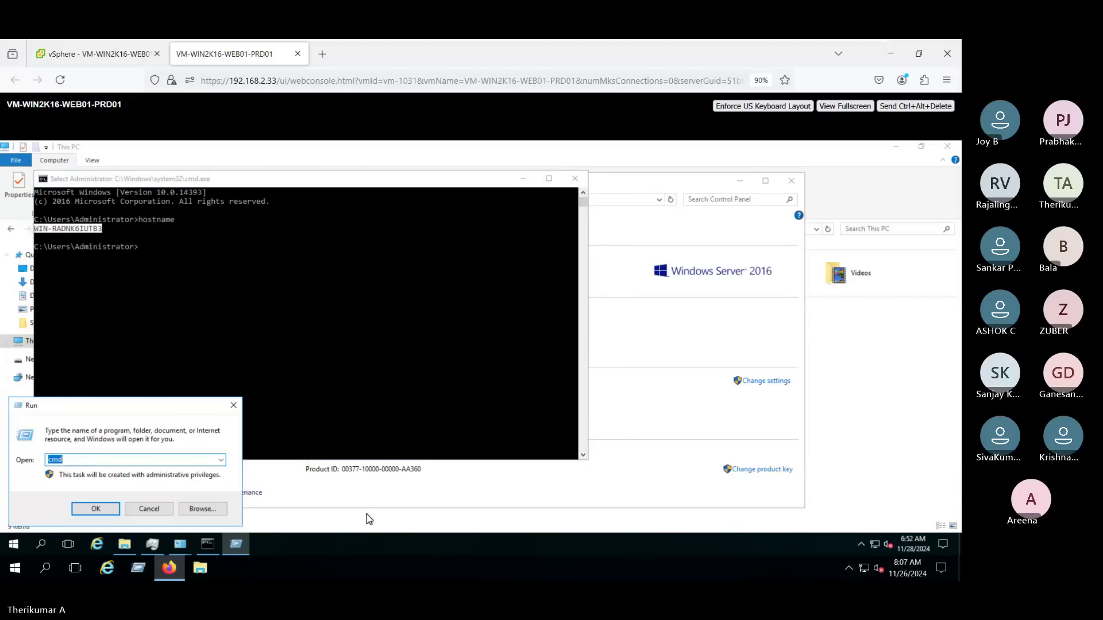
type("tas")
key("Down")
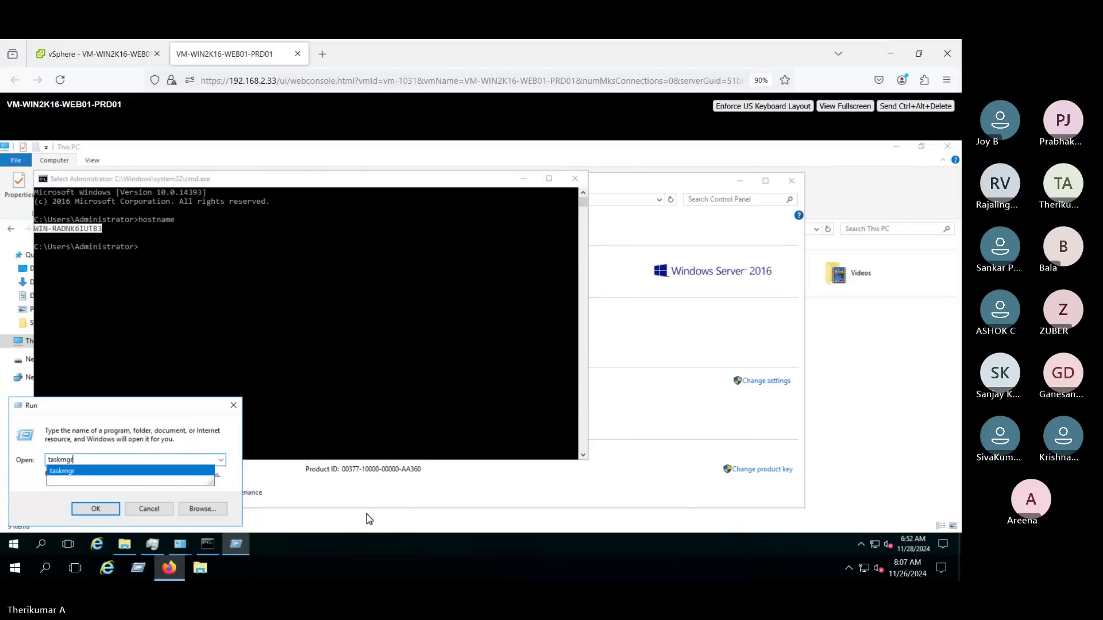
key("Return")
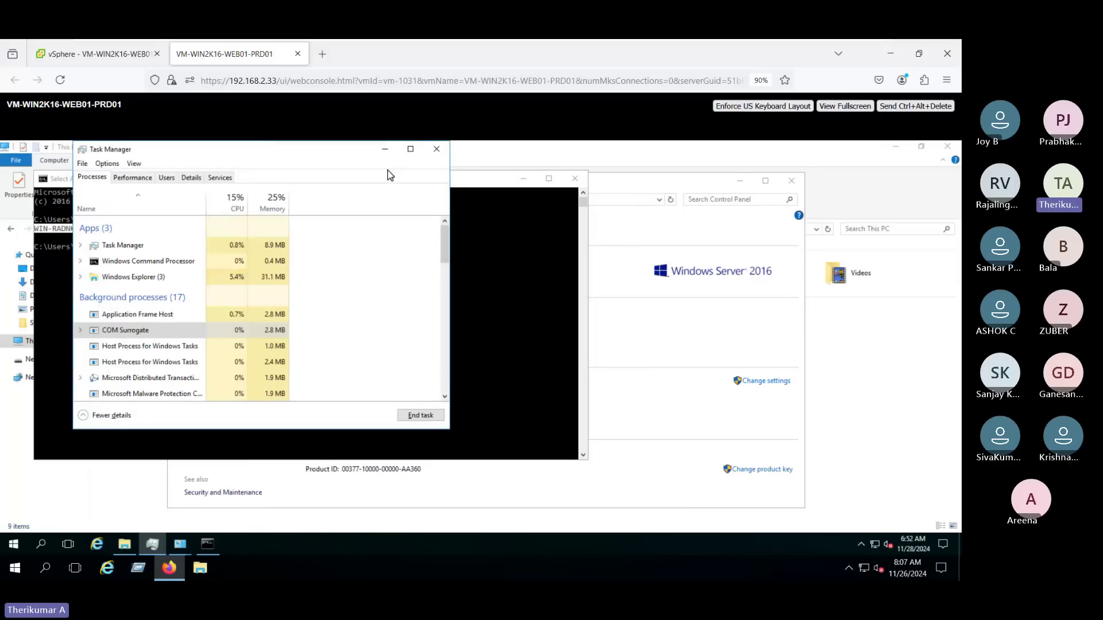
left_click(410, 149)
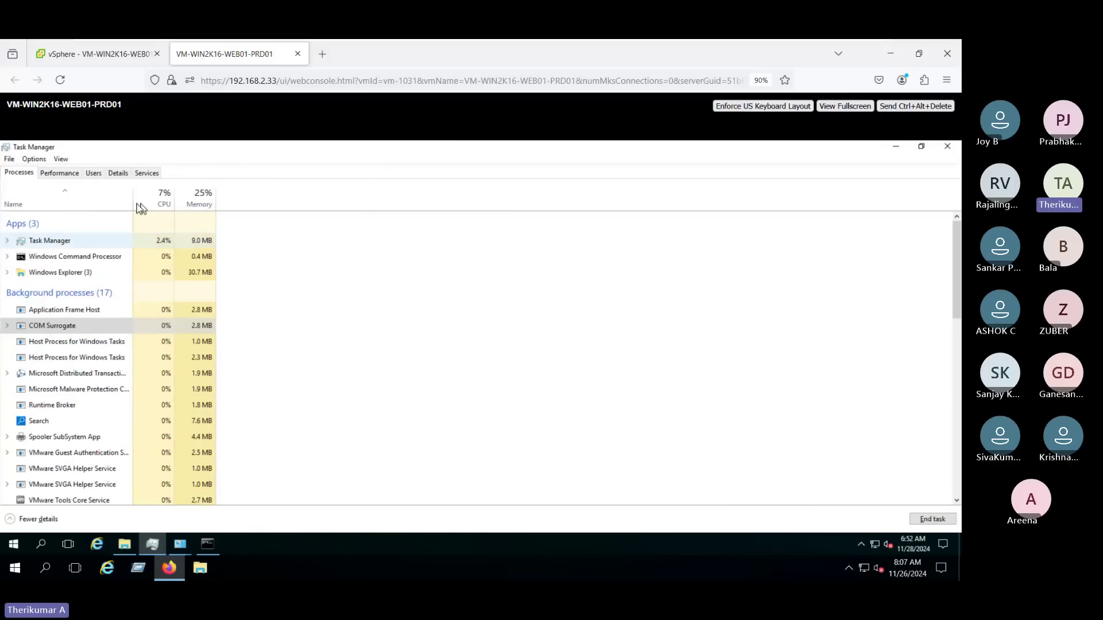
Compare the guest's CPU and memory use in Task Manager with the VM's performance overview charts in vSphere
left_click(93, 55)
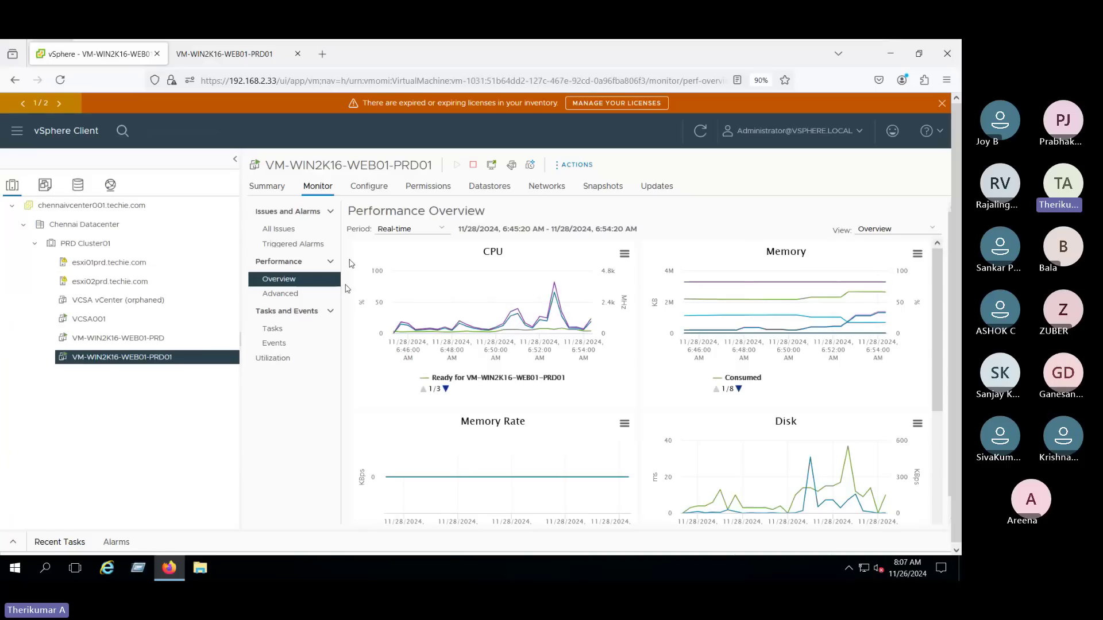
left_click(198, 54)
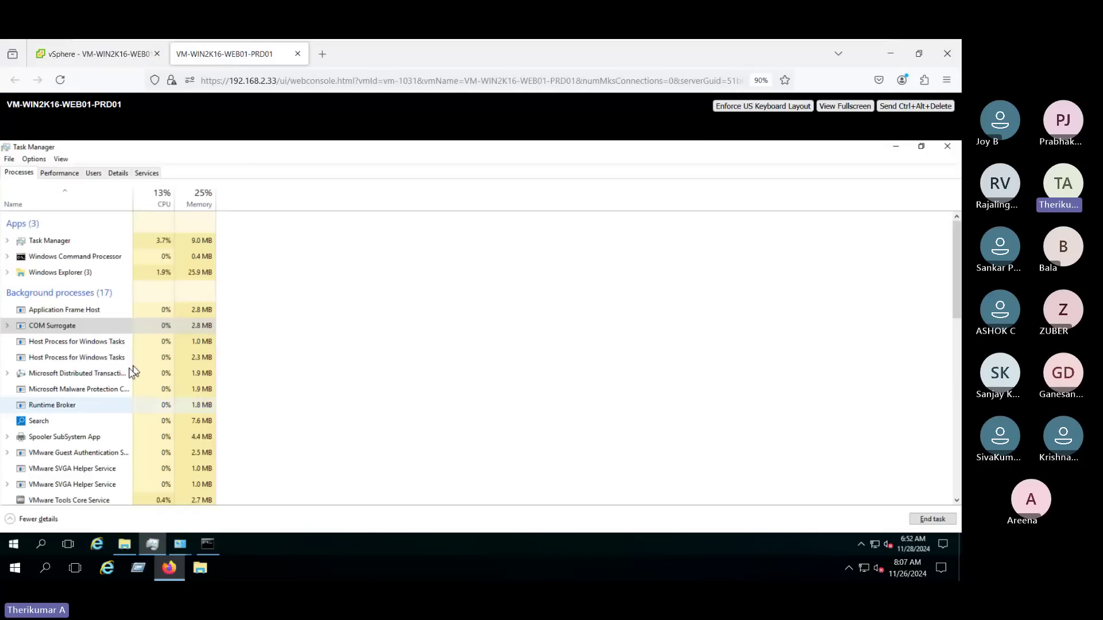
key("ctrl+shift+Tab")
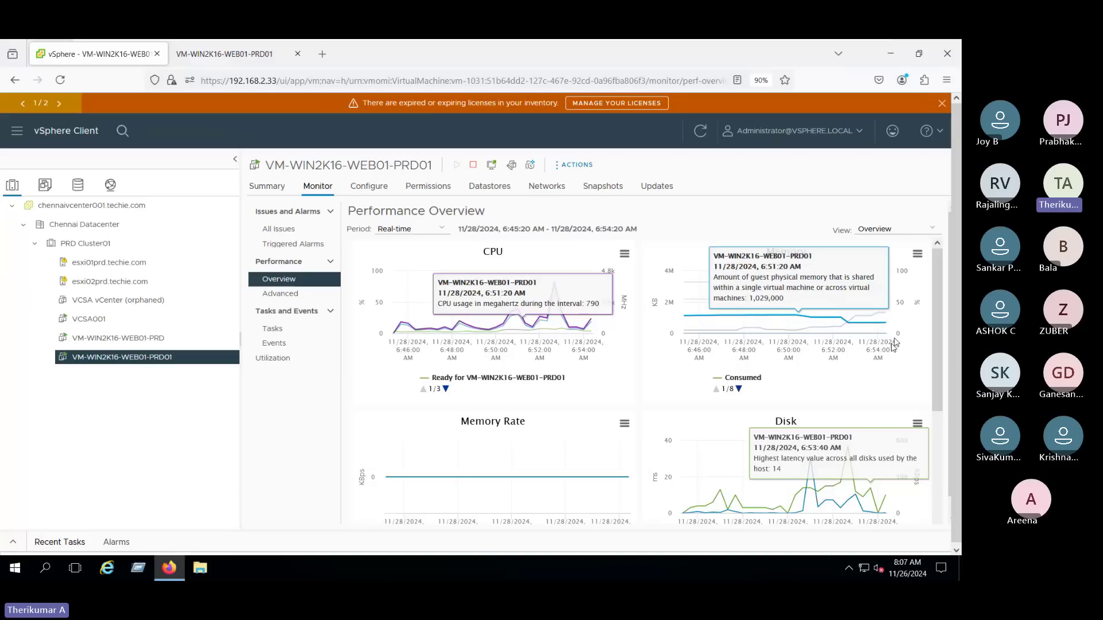
Review the guest details in the VM's summary and highlight the name of the ESXi host it runs on
left_click(280, 190)
left_click_drag(377, 225, 476, 314)
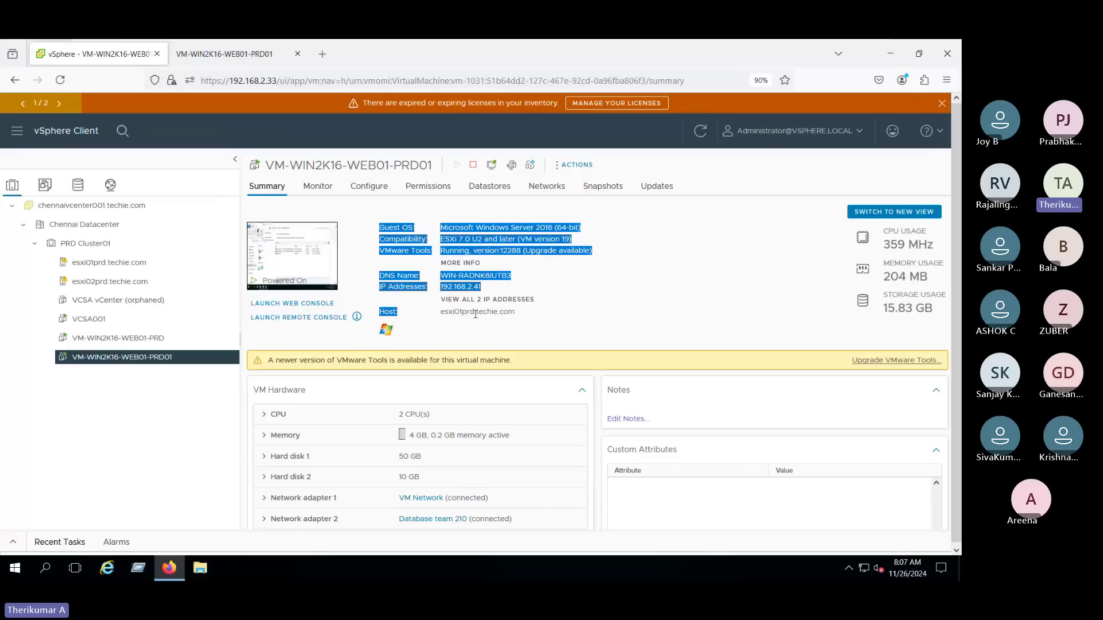
left_click(512, 330)
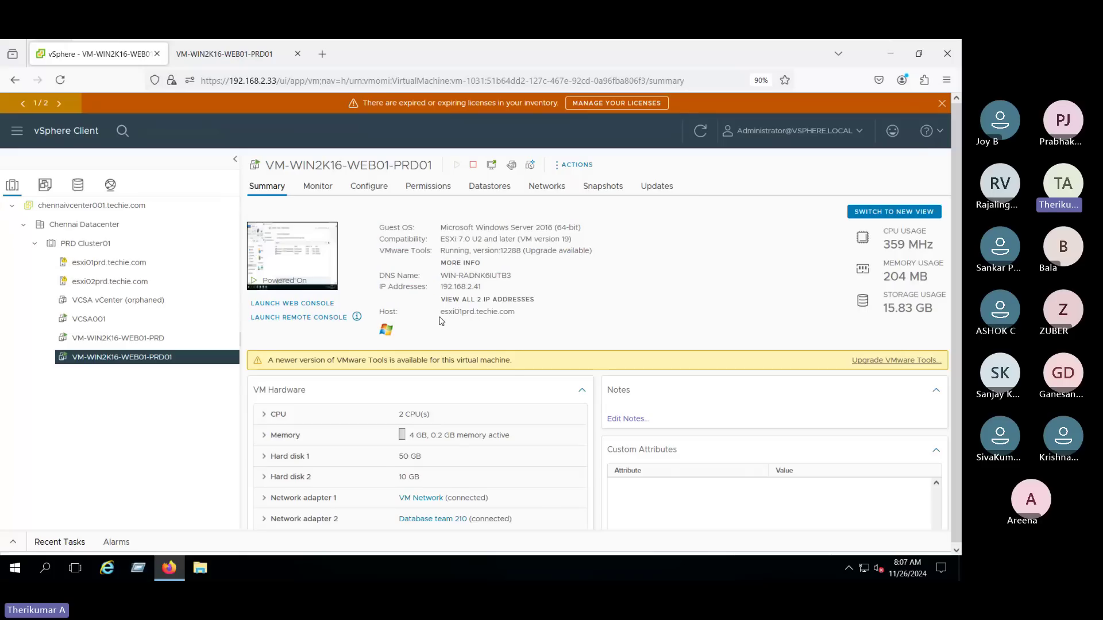
left_click_drag(516, 312, 425, 311)
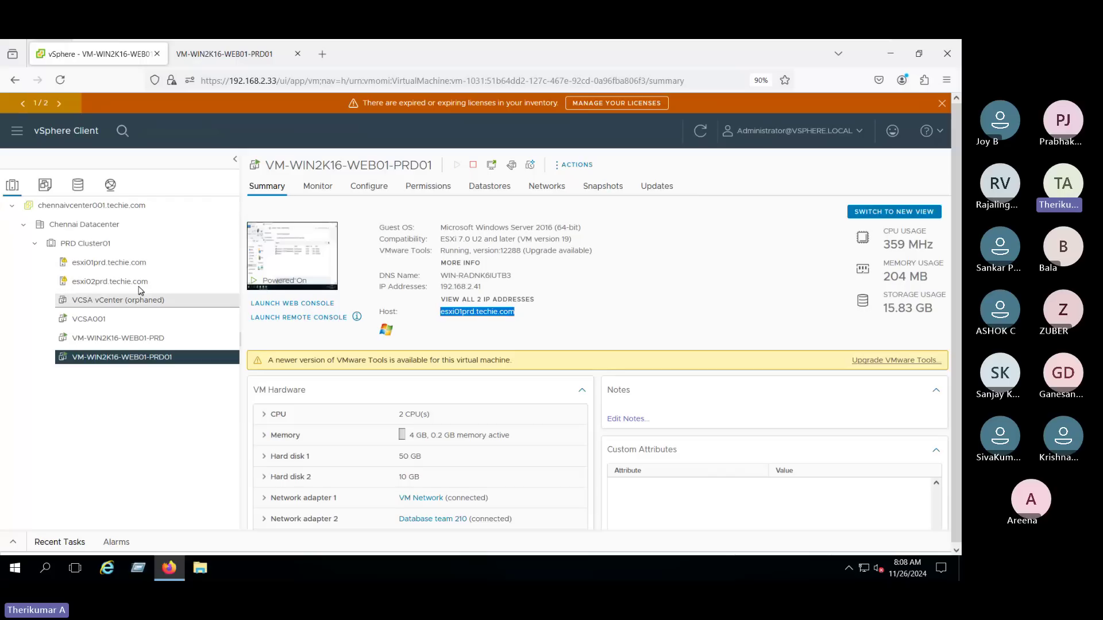
left_click(453, 323)
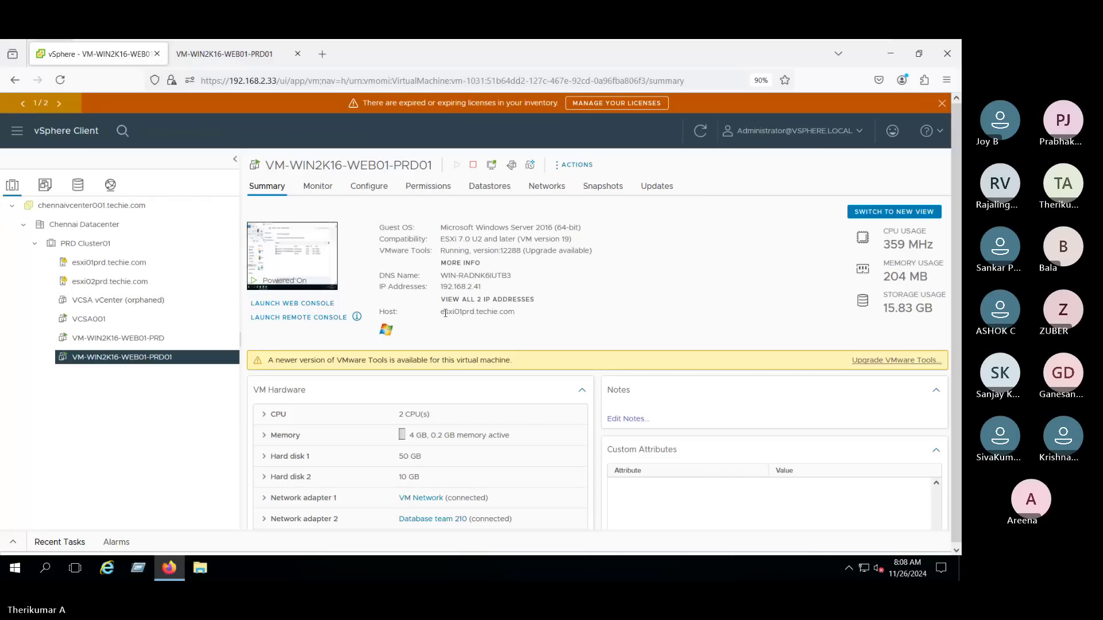
left_click_drag(458, 322, 526, 320)
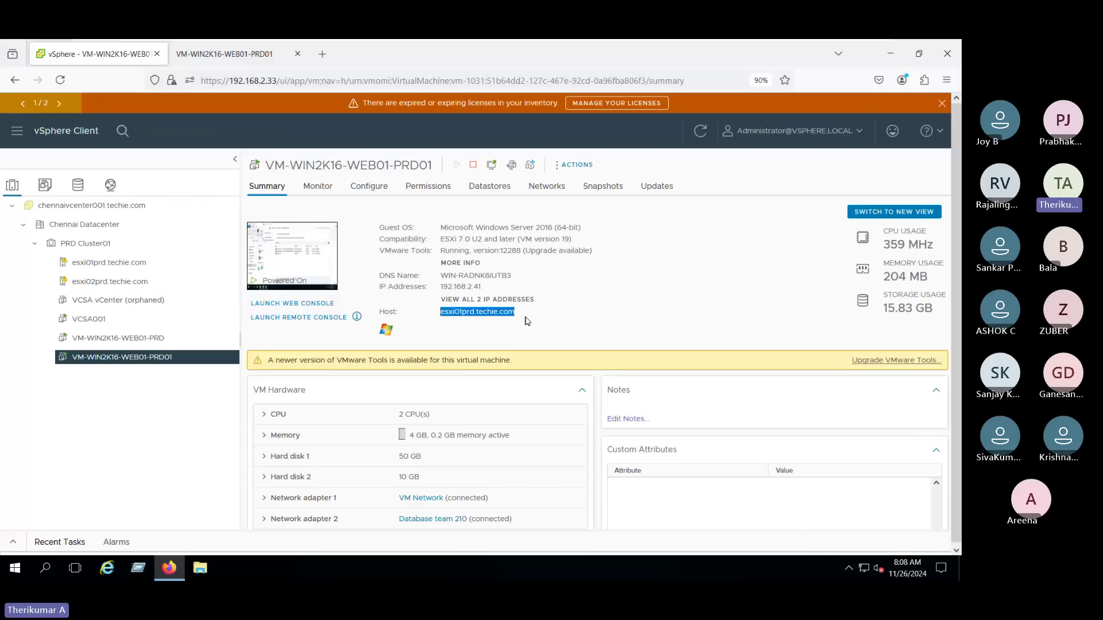
Find the VM's related objects in its summary and open its host esxi01prd.techie.com from there
scroll(643, 340, "down", 2)
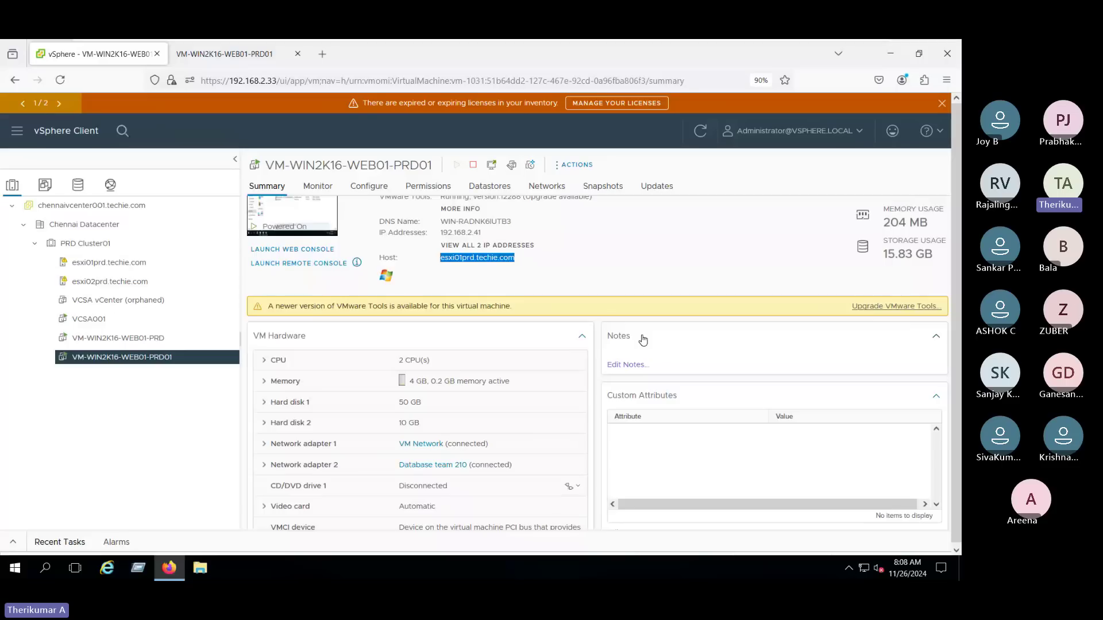
scroll(643, 341, "down", 6)
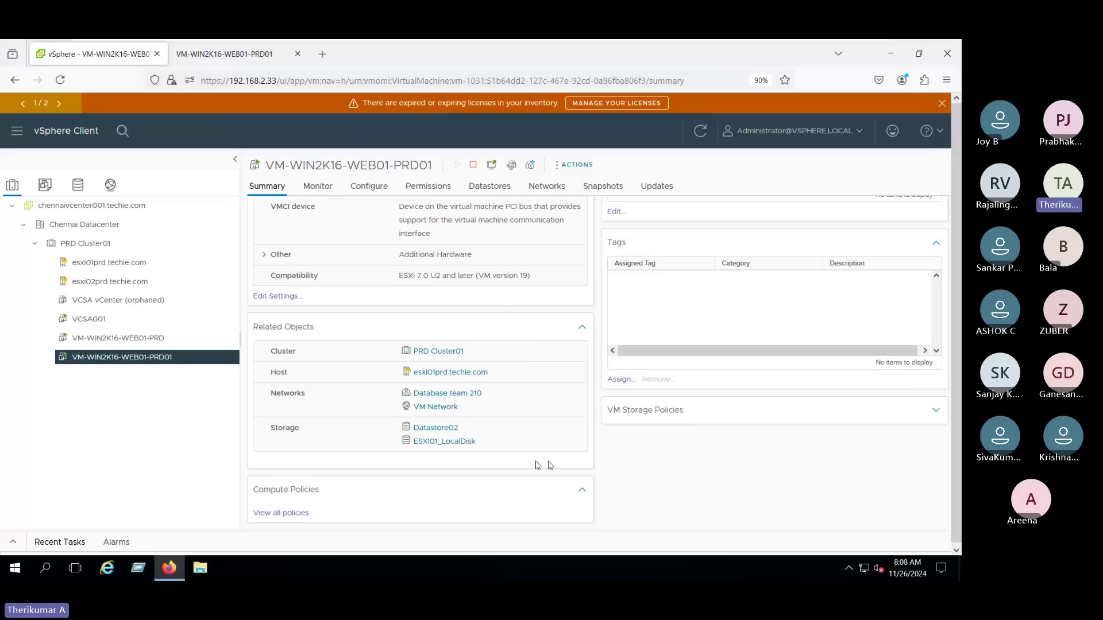
scroll(697, 512, "up", 6)
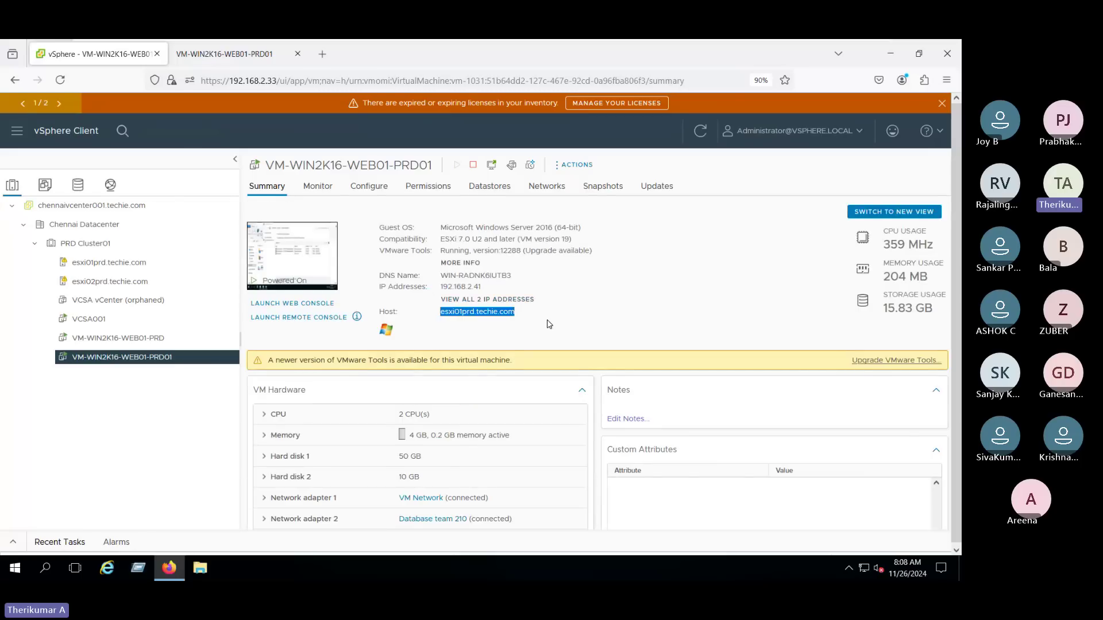
scroll(550, 324, "down", 5)
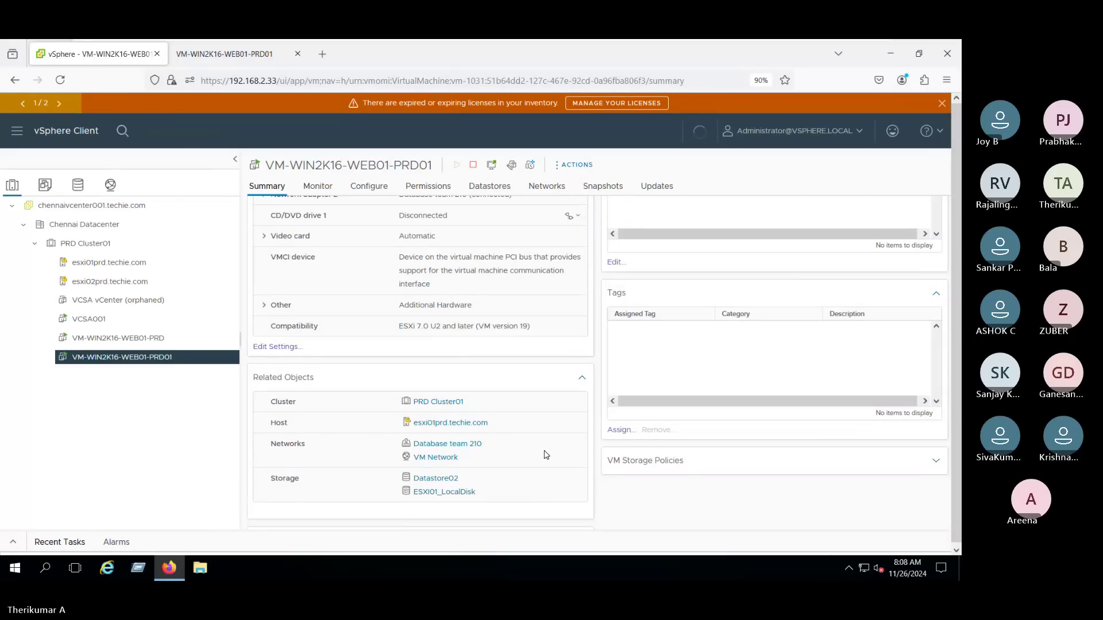
left_click(451, 423)
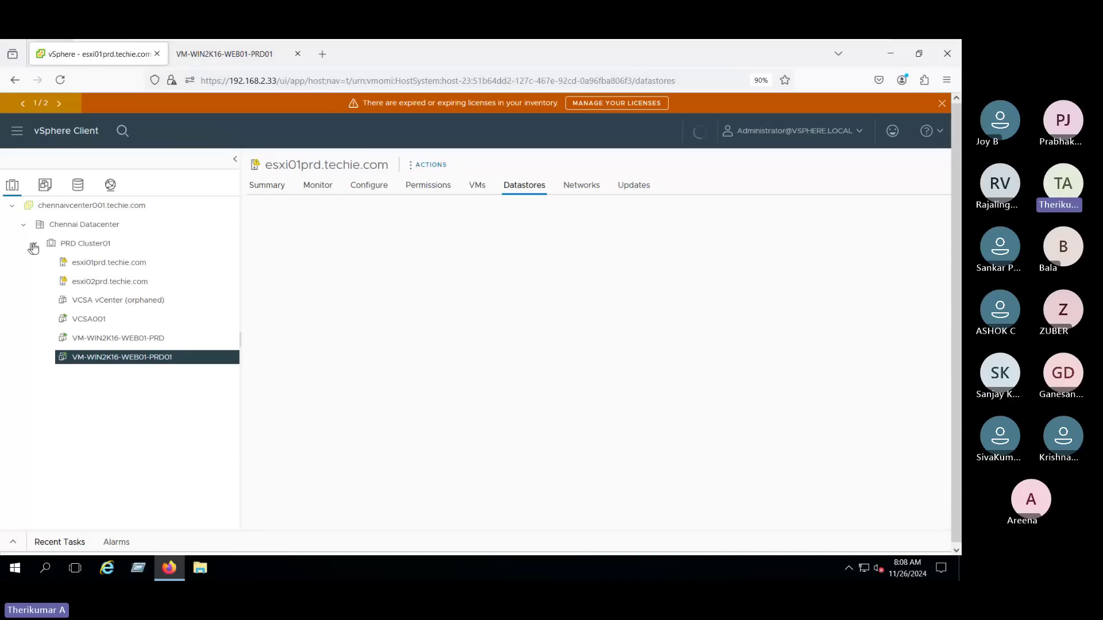
Compare the resource usage summaries of esxi01prd.techie.com and esxi02prd.techie.com, and highlight the host name in VM-WIN2K16-WEB01-PRD01's summary
left_click(268, 186)
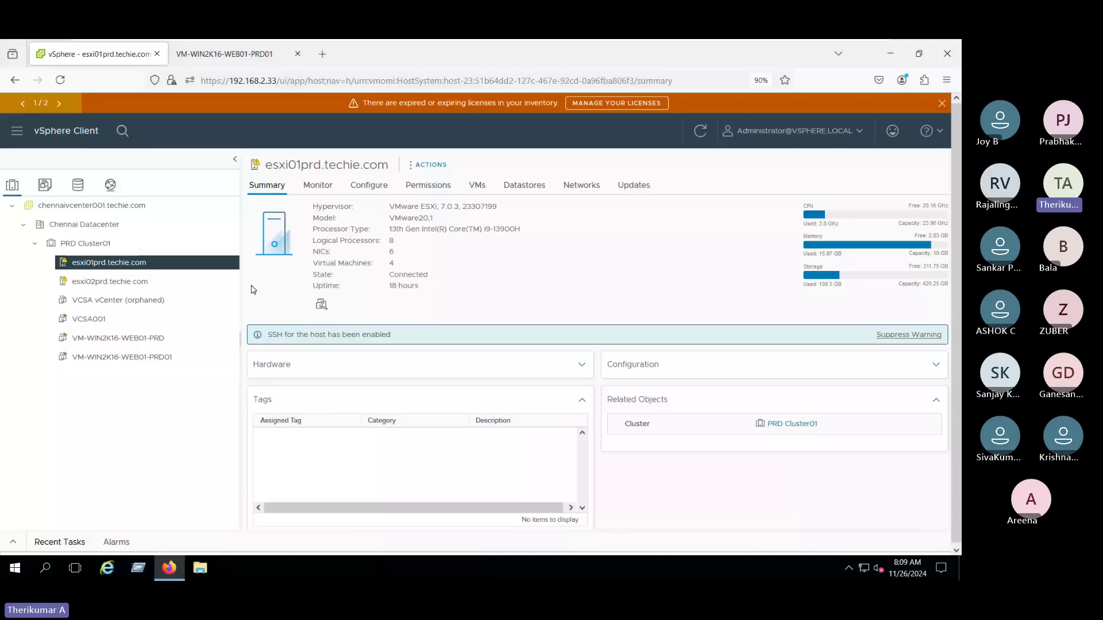
left_click(167, 283)
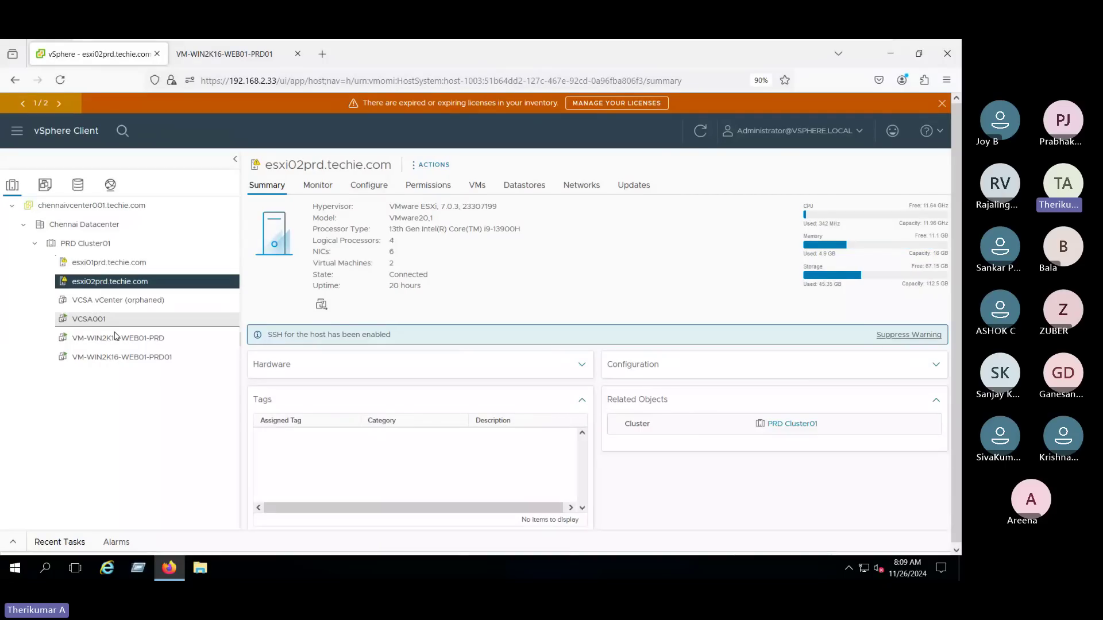
left_click(161, 357)
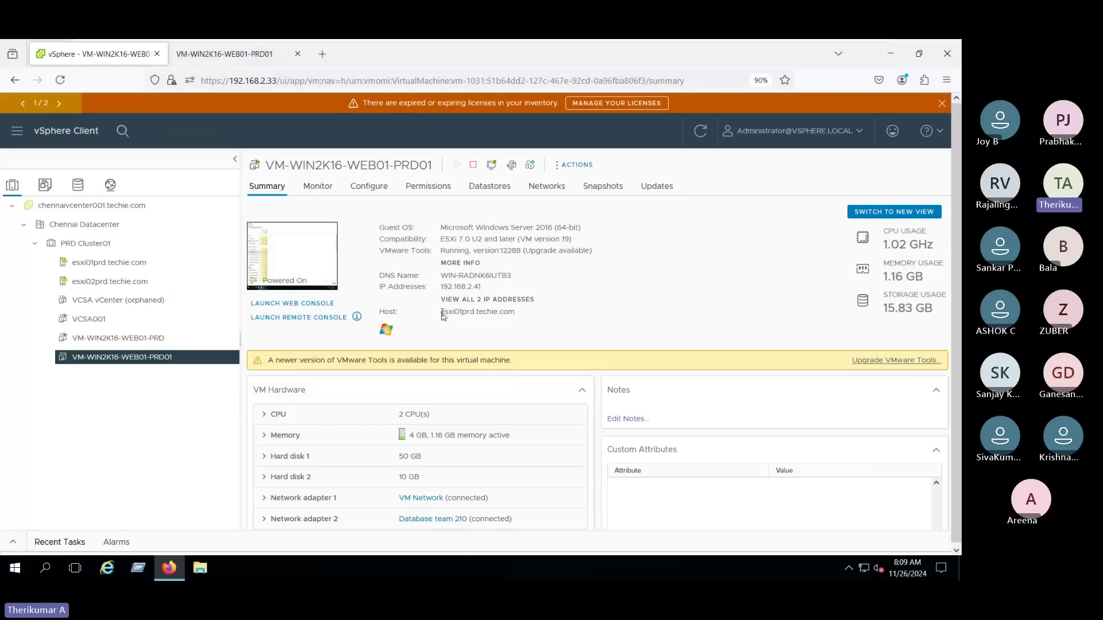
triple_click(443, 312)
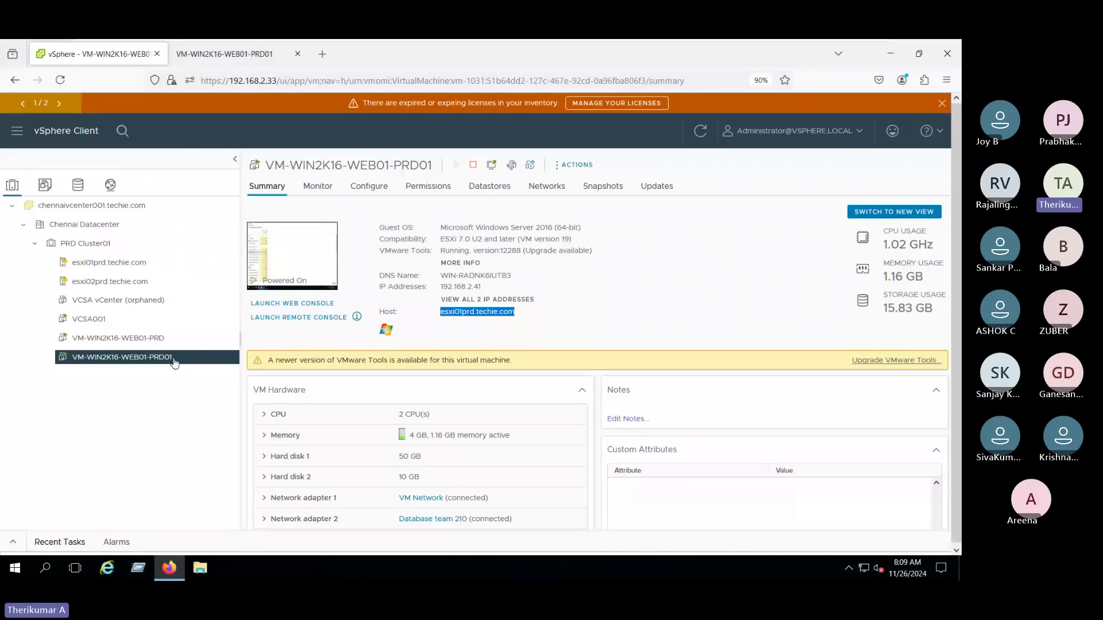
Migrate VM-WIN2K16-WEB01-PRD01 to the host esxi02prd.techie.com, keeping the default migration type, destination networks and vMotion priority
right_click(174, 362)
left_click(213, 208)
left_click(764, 476)
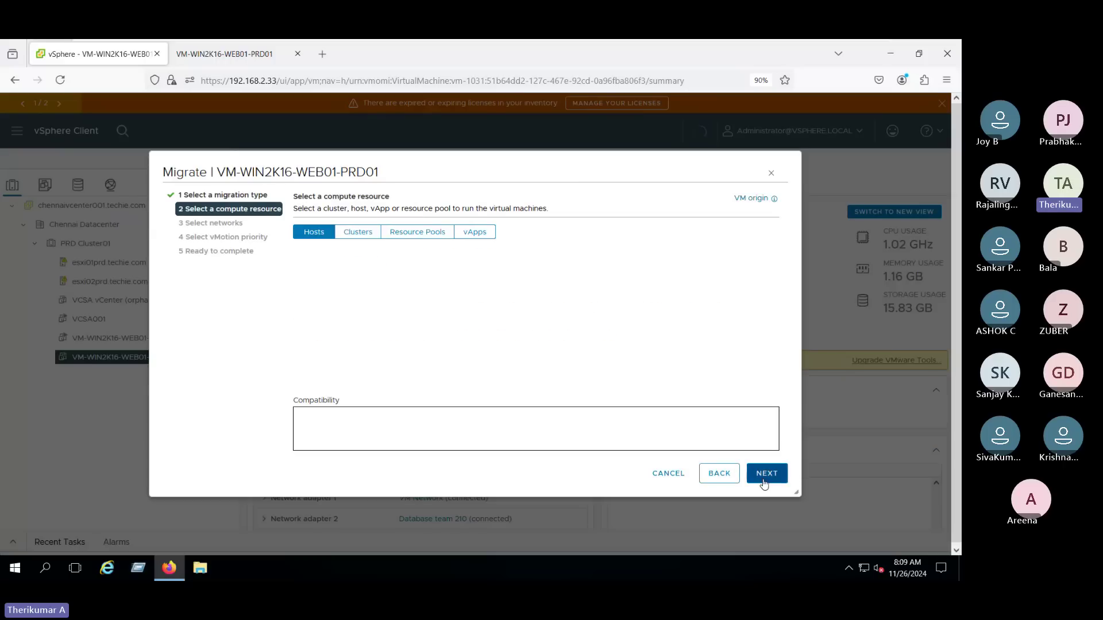
left_click(580, 296)
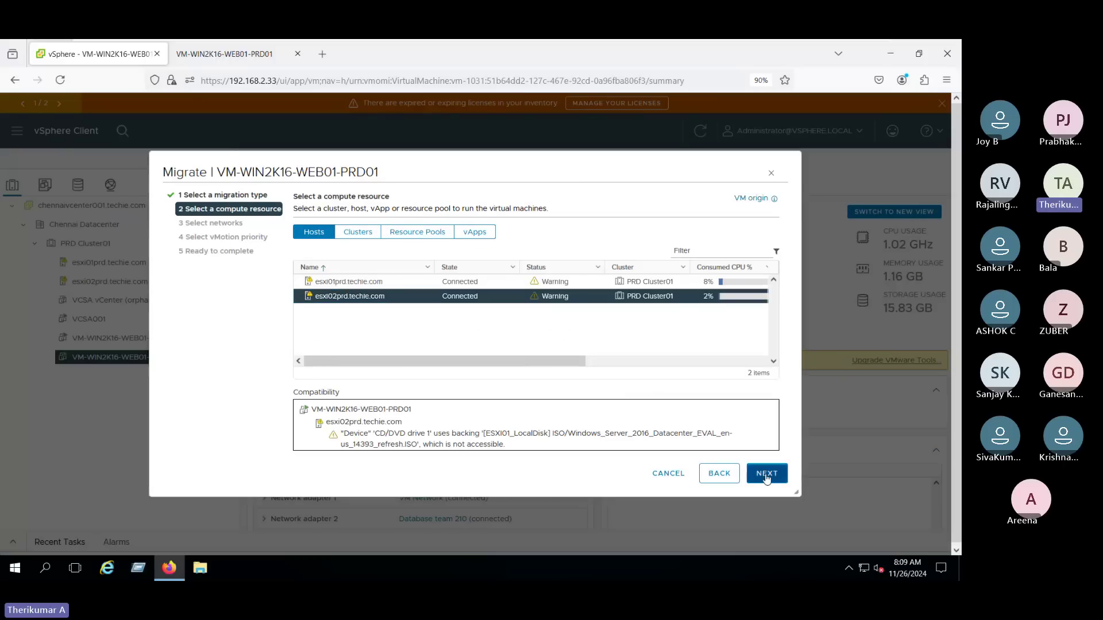
left_click(766, 473)
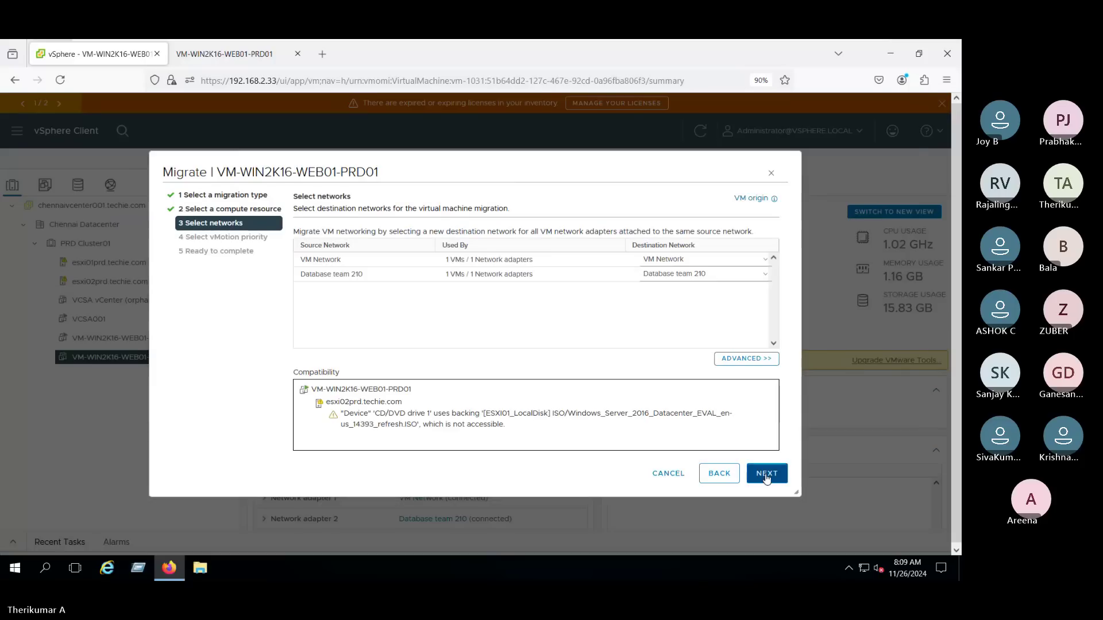
left_click(766, 475)
left_click(767, 473)
left_click(767, 473)
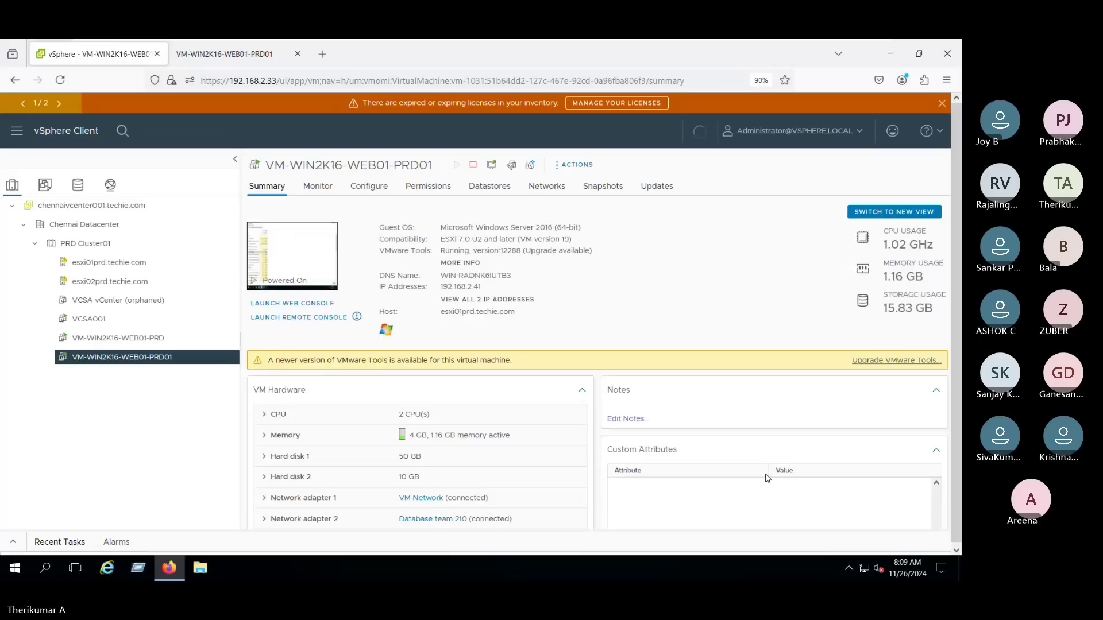
Check the progress of the VM's relocation task, and review the summaries of esxi01prd.techie.com and the VM meanwhile
left_click(11, 542)
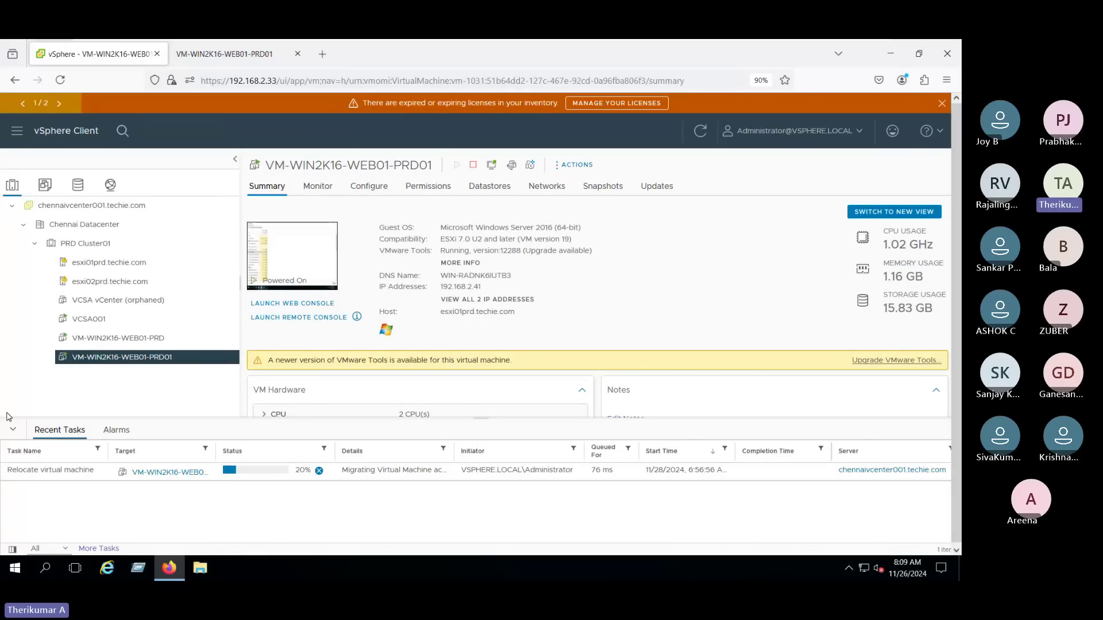
left_click(12, 429)
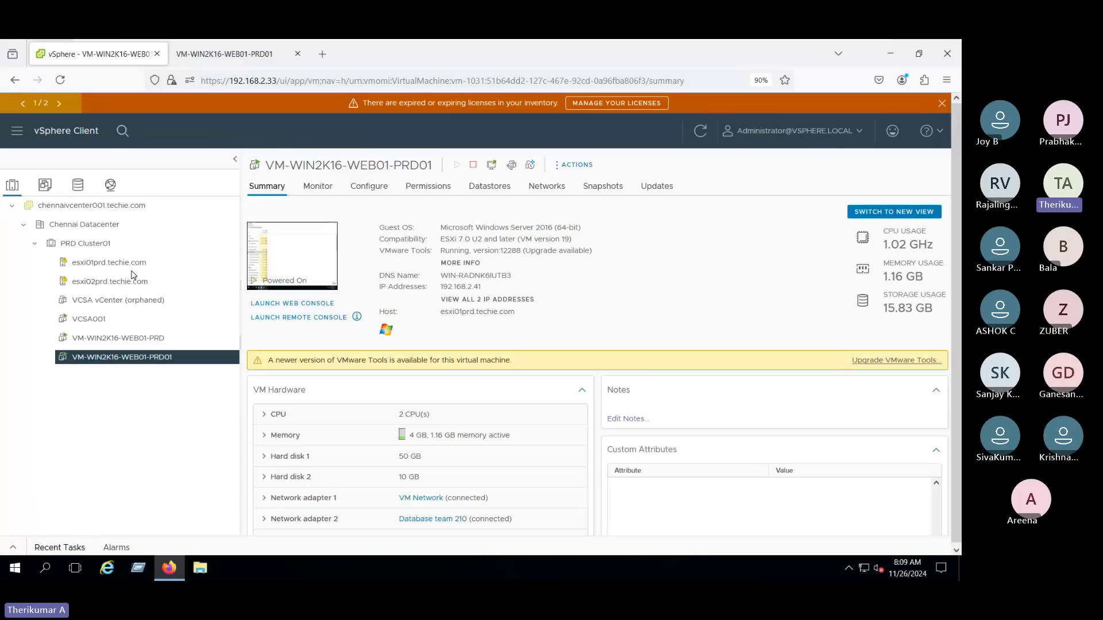
left_click(132, 263)
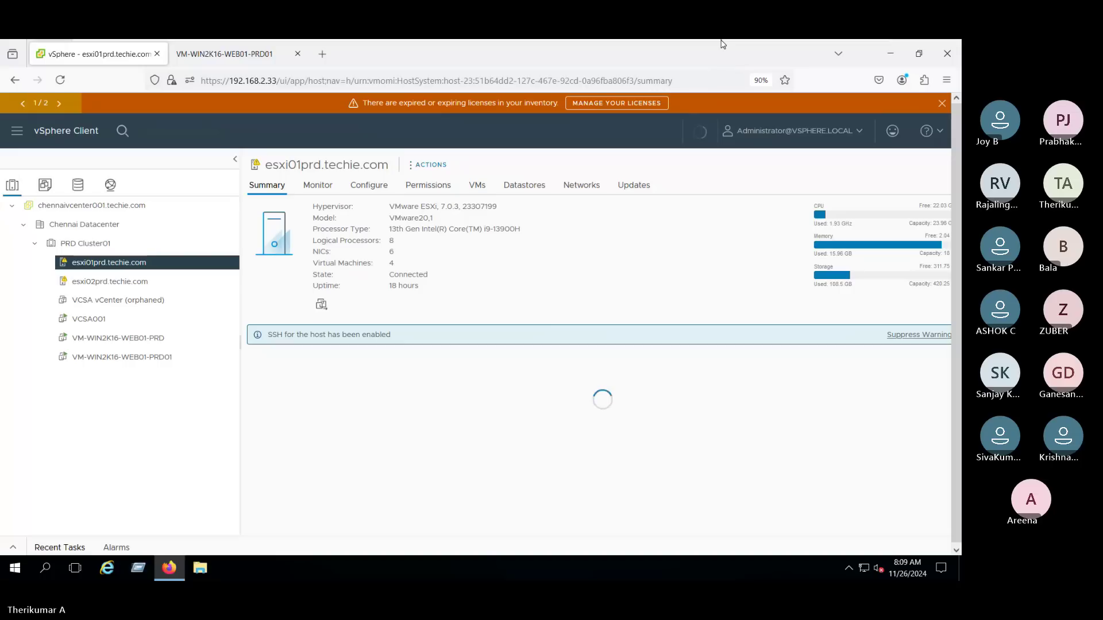
mouse_move(824, 43)
left_click(148, 363)
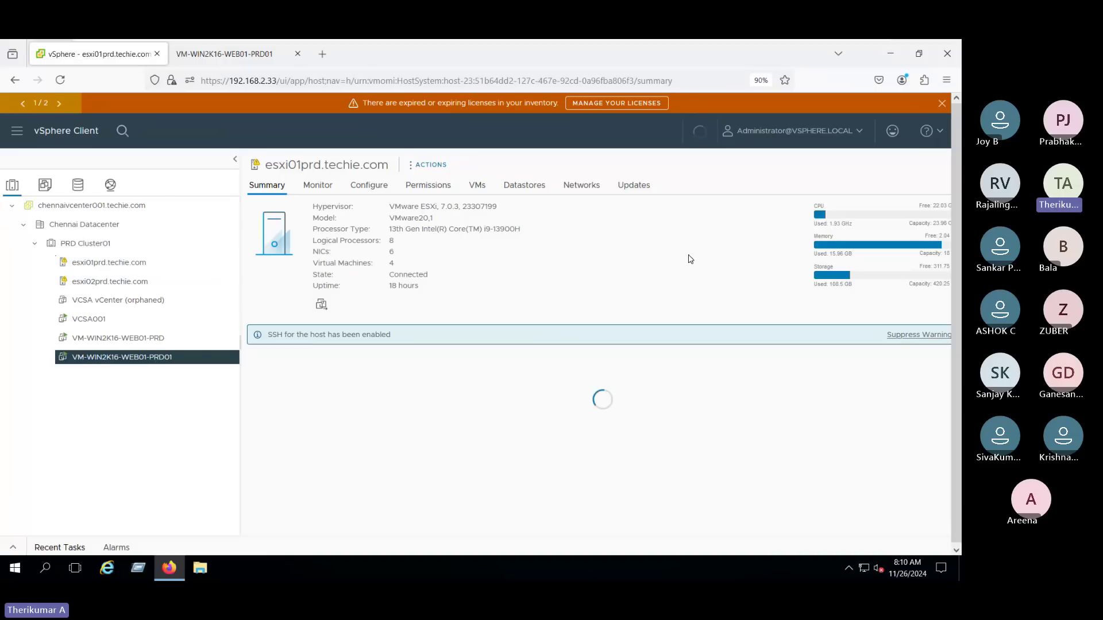
left_click(12, 548)
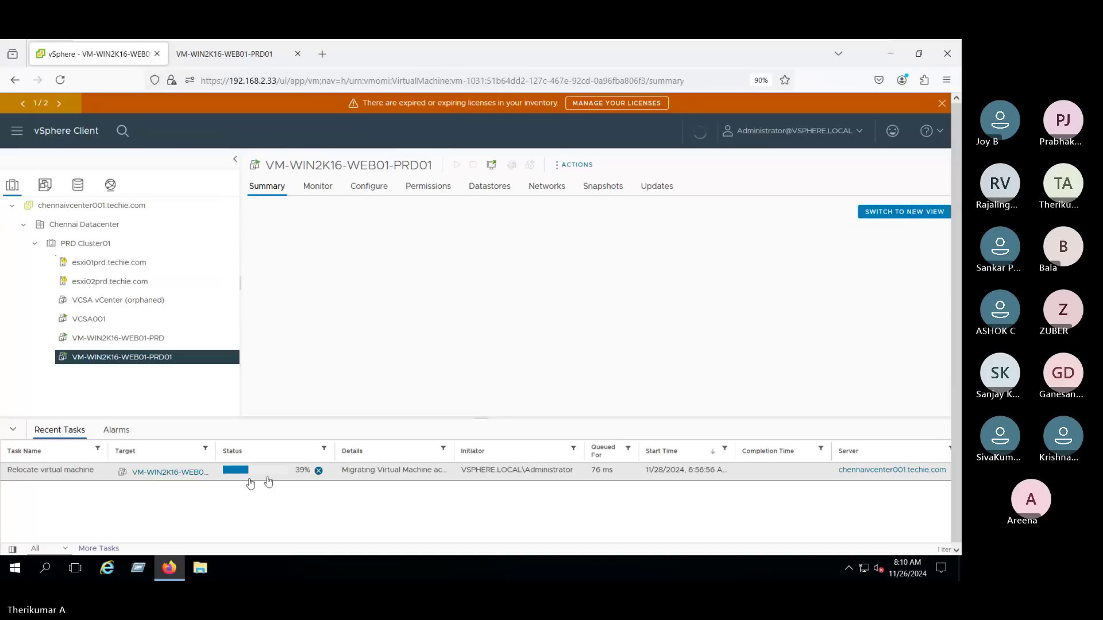
left_click(13, 430)
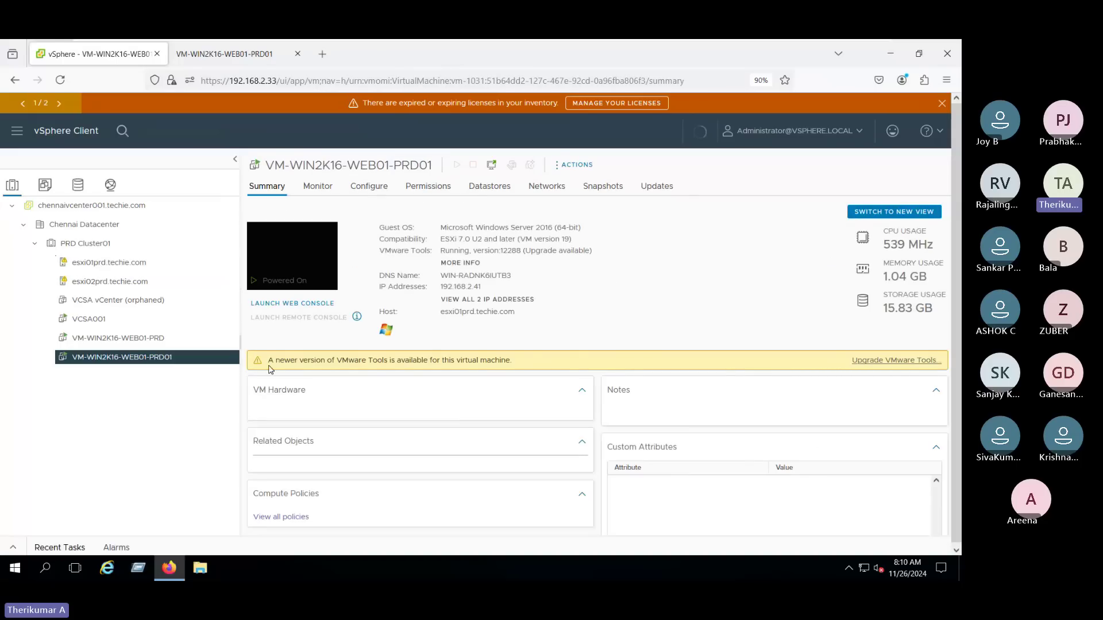
Highlight the VMware Tools notice and status in the VM's summary, and examine the detailed VMware Tools version information
left_click_drag(270, 360, 581, 337)
left_click(585, 338)
left_click_drag(379, 253, 569, 250)
left_click(569, 252)
left_click_drag(379, 251, 591, 253)
left_click(592, 252)
left_click(472, 264)
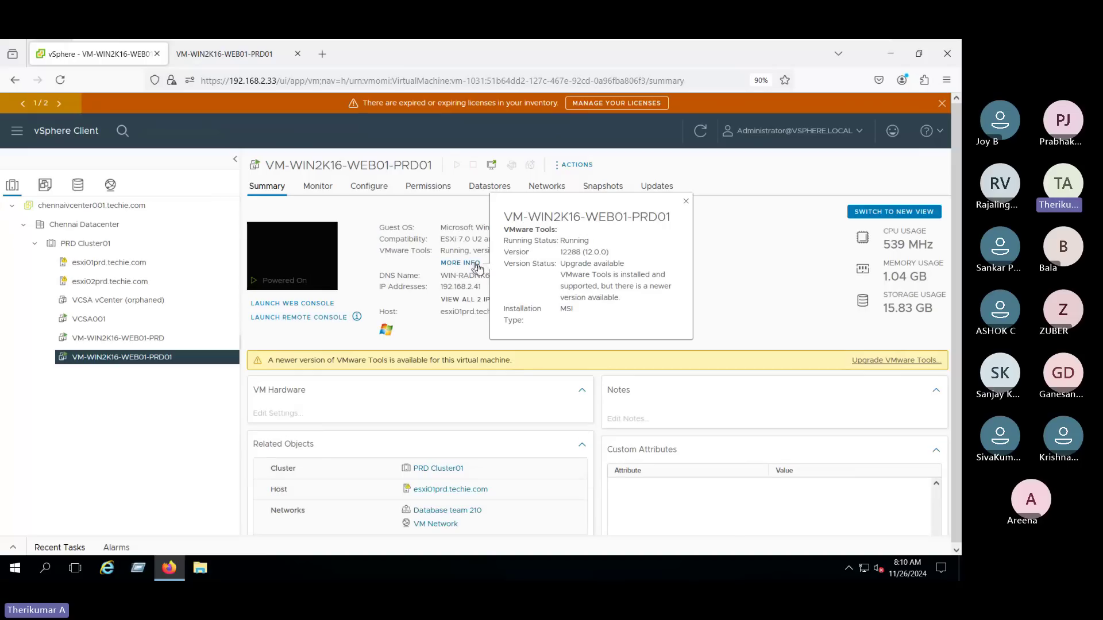
left_click_drag(587, 252, 609, 254)
Search the web for "vmware vm tool version" in a new browser tab and open the Build numbers and versions of VMware Tools article
left_click(331, 55)
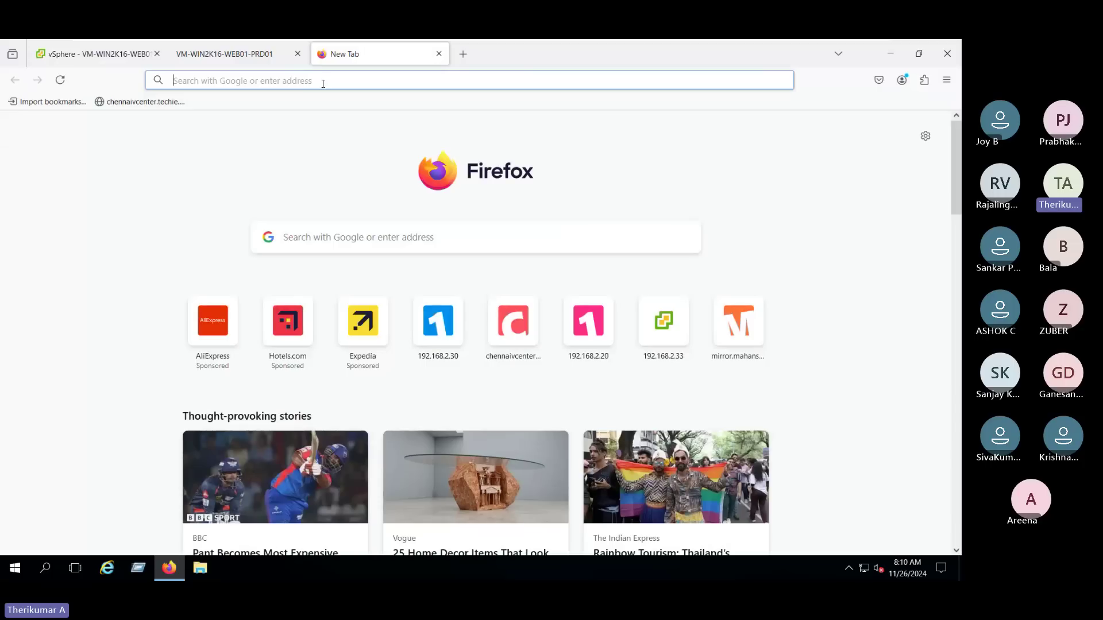
type("vmware ")
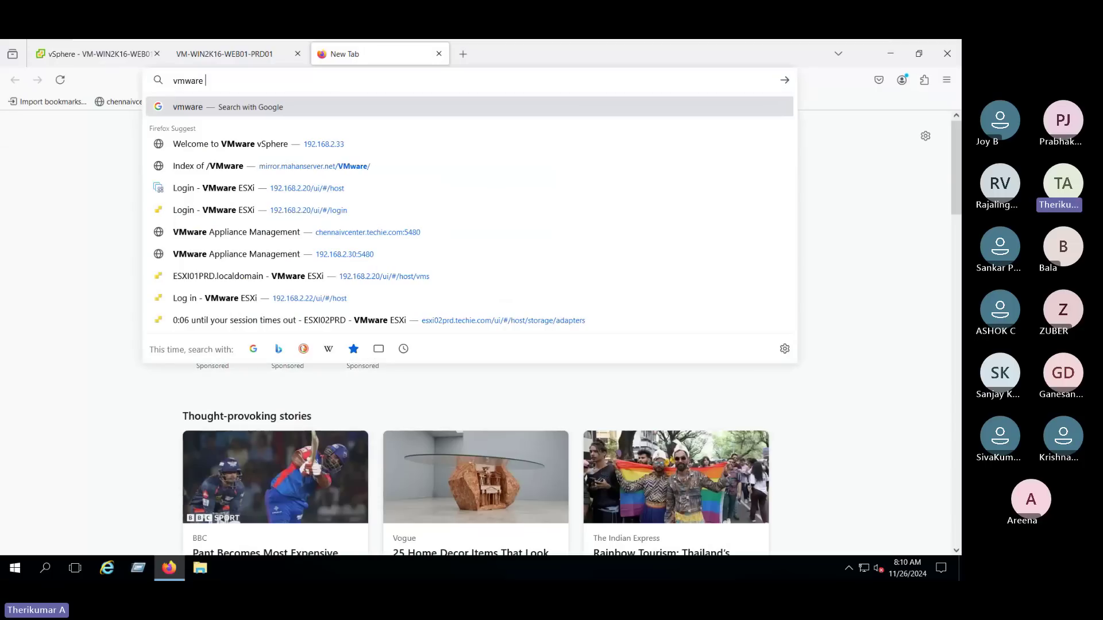
type("vm tool ver")
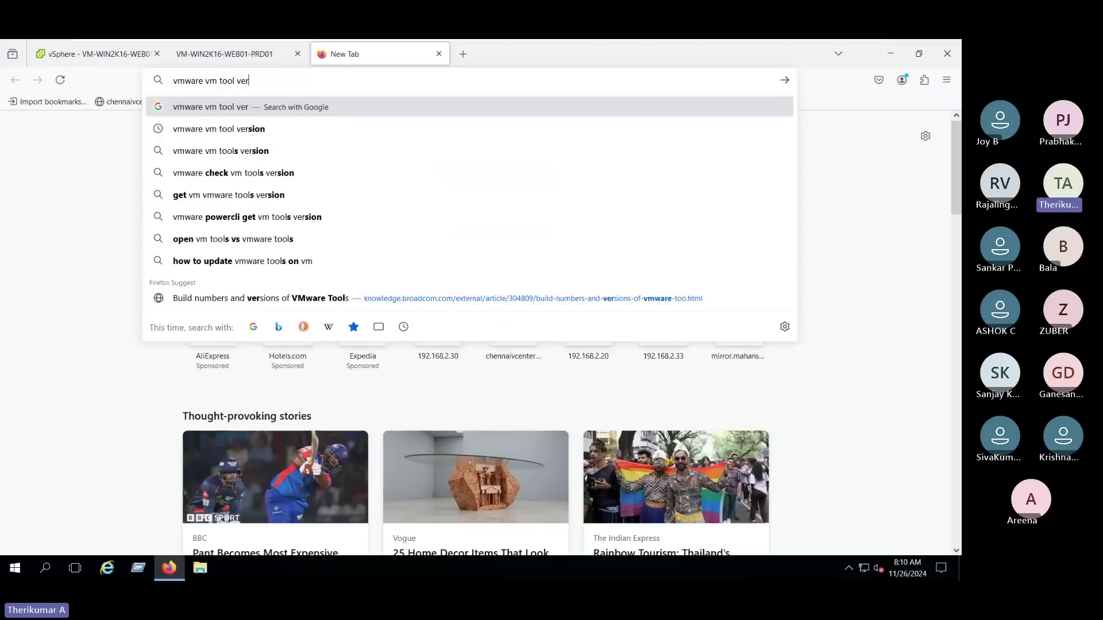
key("Down")
key("Return")
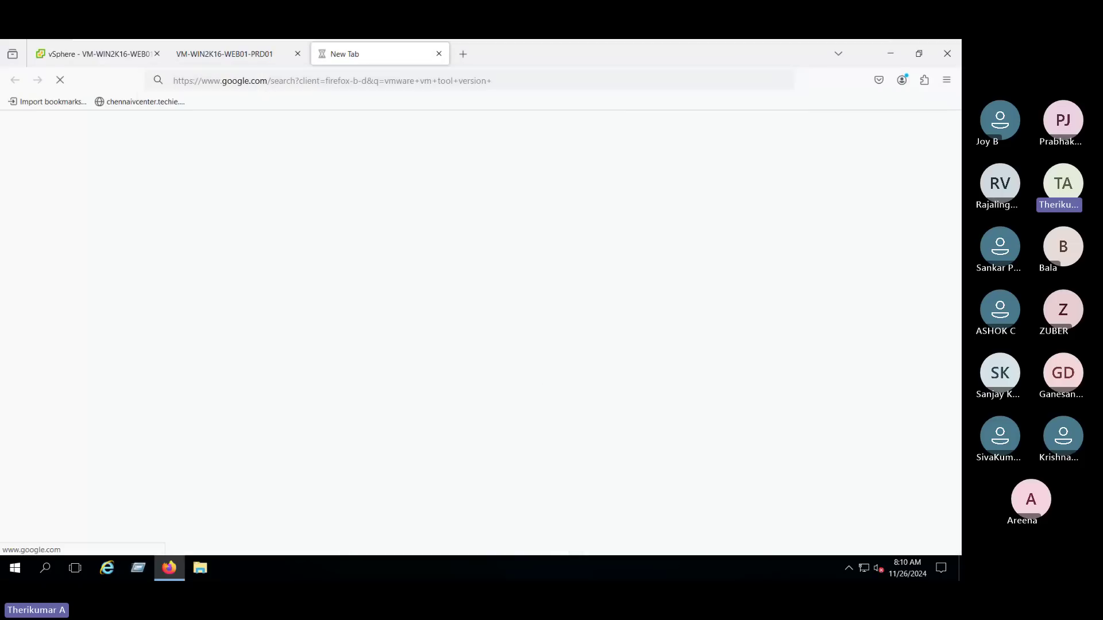
left_click(289, 276)
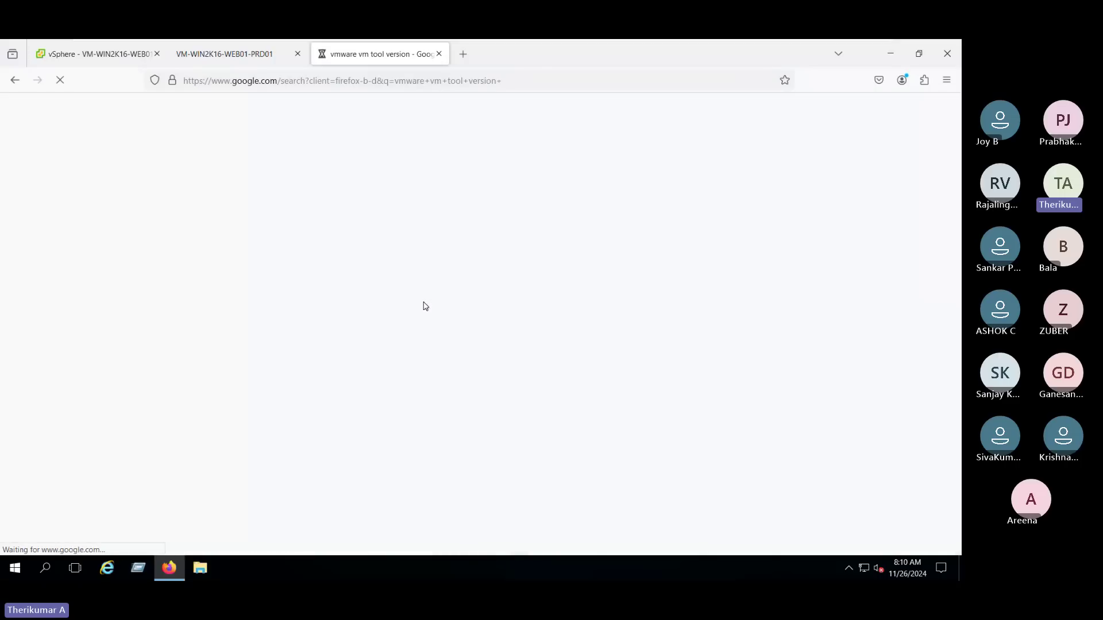
Copy the internal version number 12288 from the VM's VMware Tools details in vSphere
key("ctrl+shift+Tab")
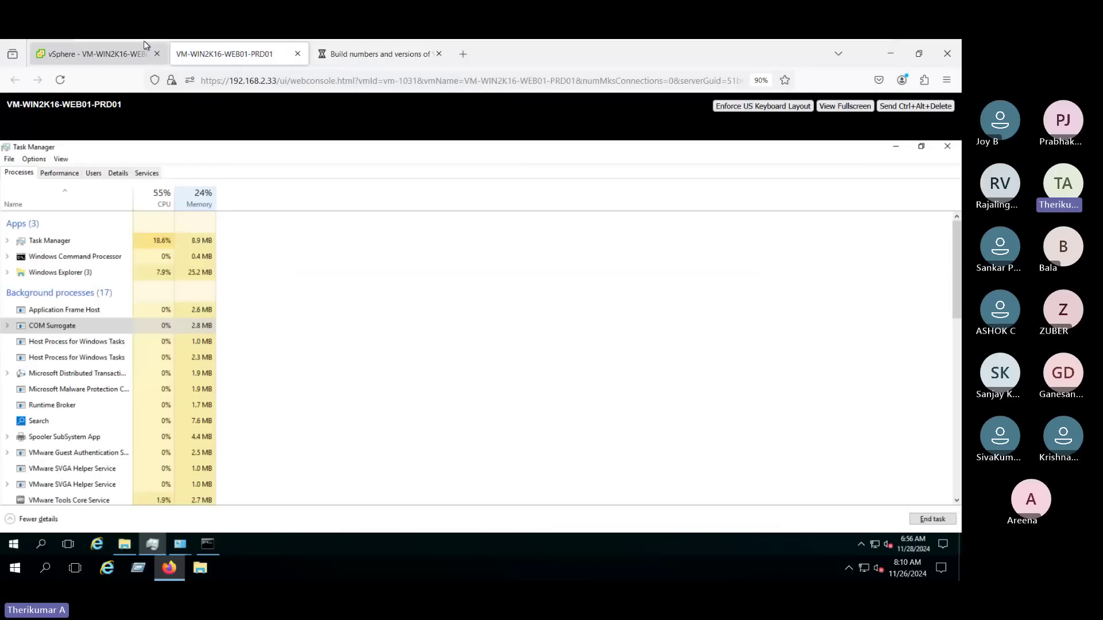
left_click(118, 55)
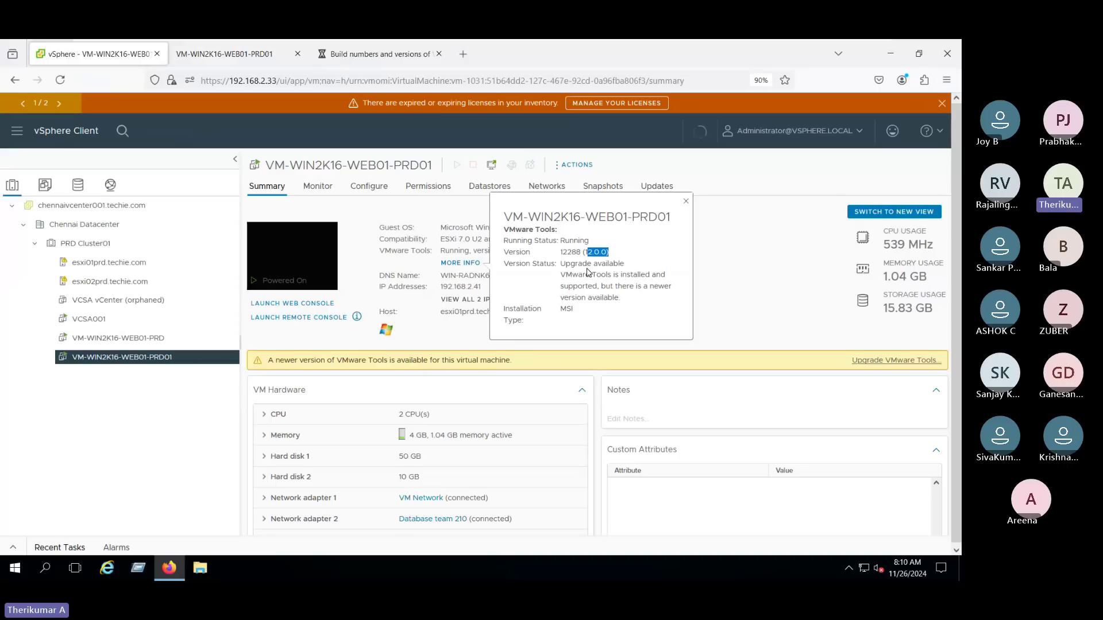
double_click(570, 253)
key("ctrl+c")
Find the copied version number 12288 in the VMware Tools build numbers article, removing the extra trailing character from the search text
left_click(376, 54)
scroll(846, 311, "down", 10)
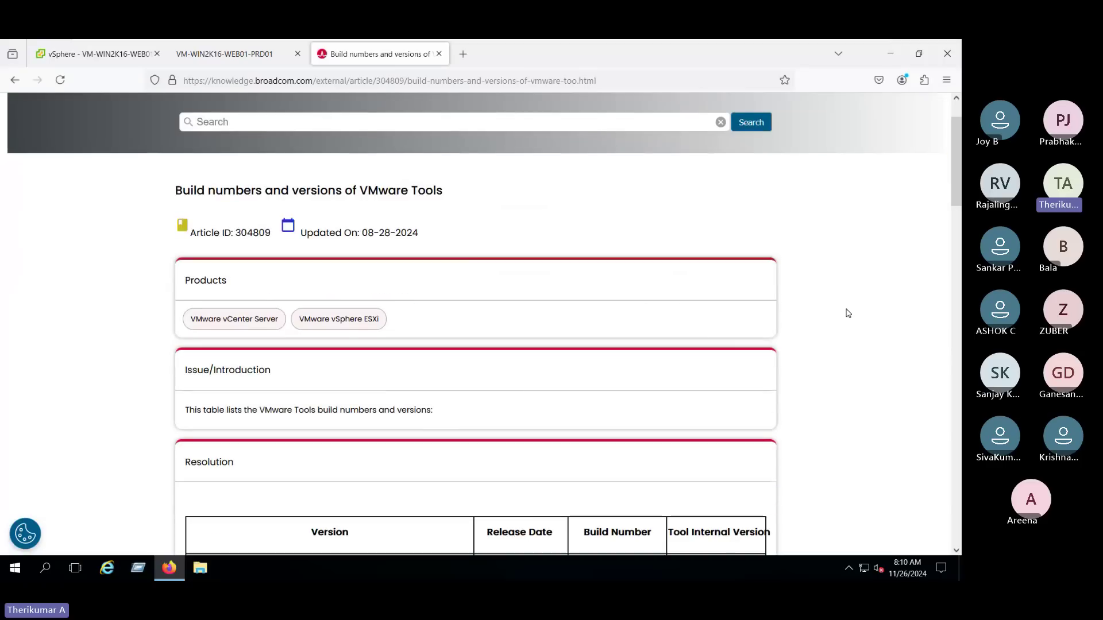
key("ctrl+f")
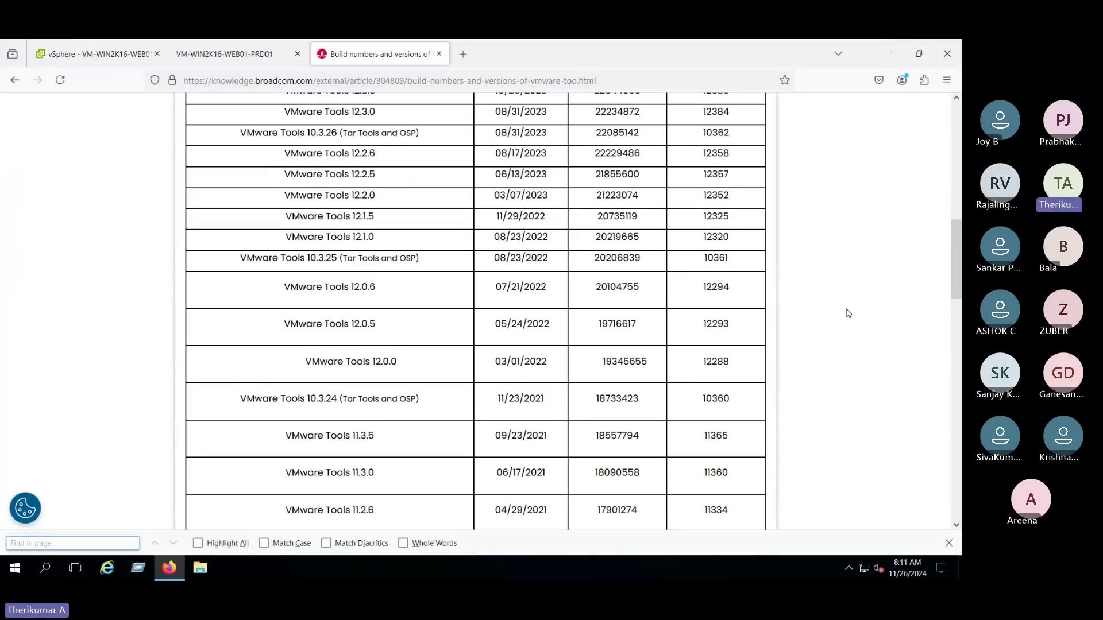
key("ctrl+v")
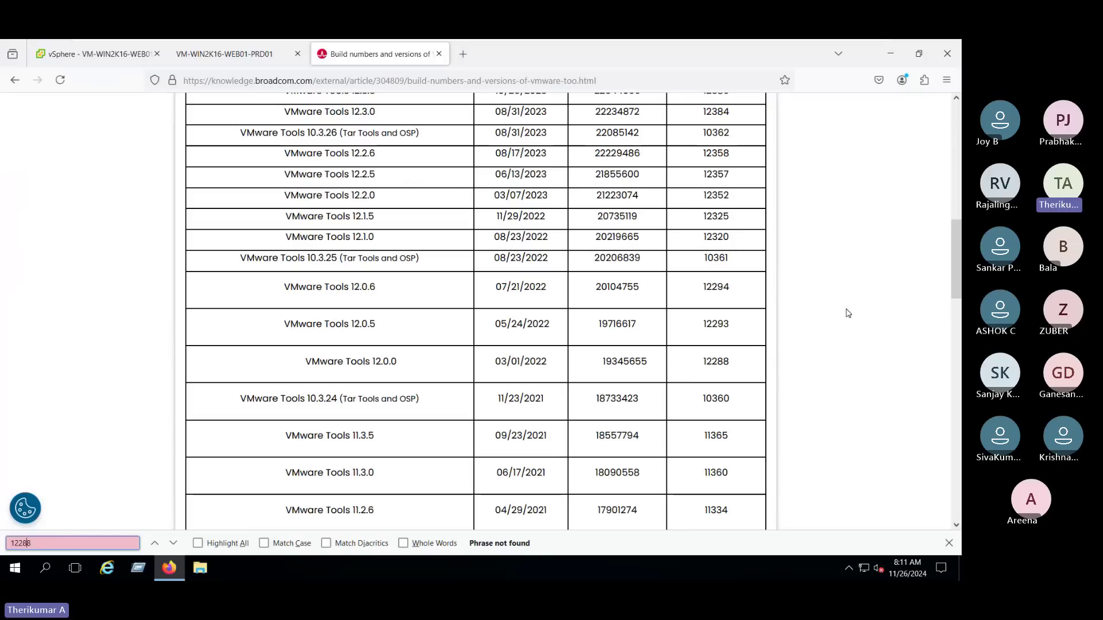
key("Right")
key("Right")
key("BackSpace")
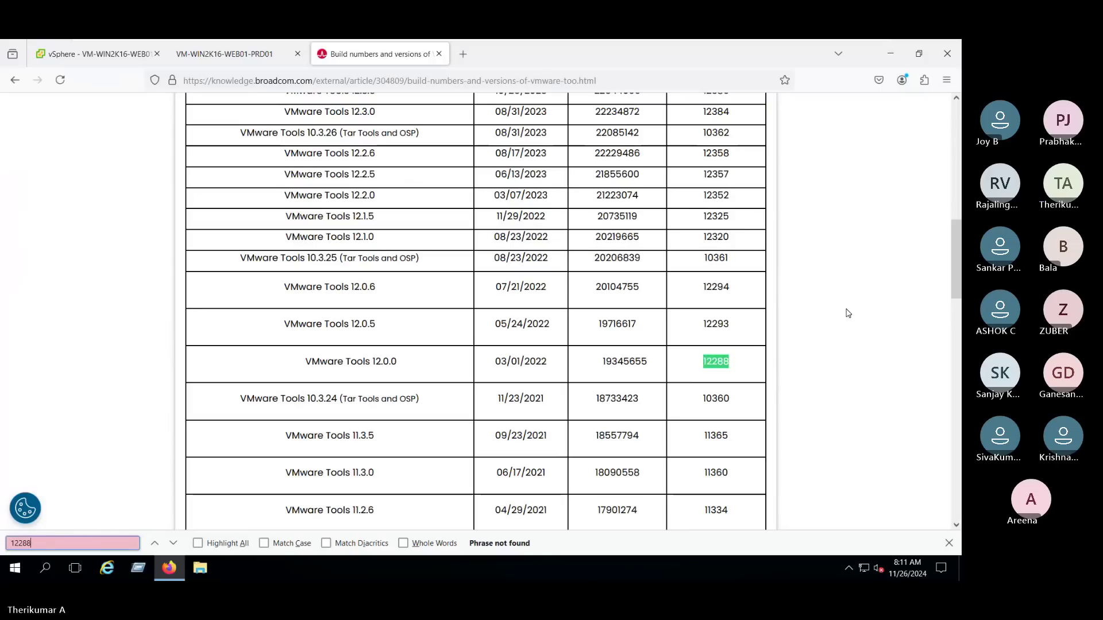
key("Return")
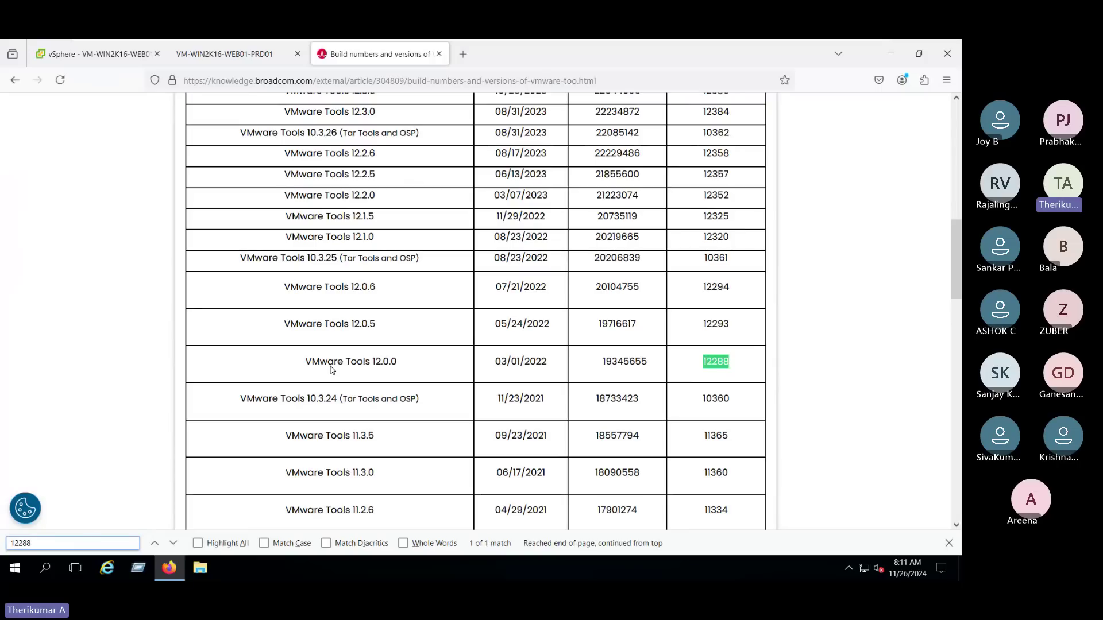
Highlight the release date of VMware Tools 12.0.0 in the version table, and the newer version numbers 12.4.5 and 12.4.0
left_click_drag(292, 358, 547, 365)
left_click(491, 365)
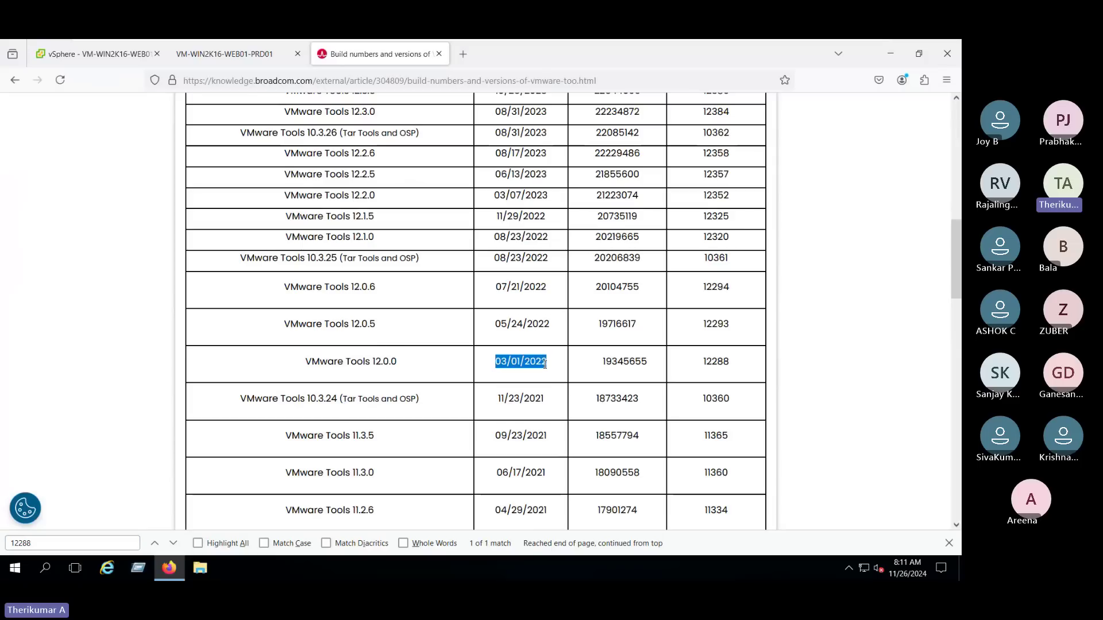
scroll(143, 132, "up", 2)
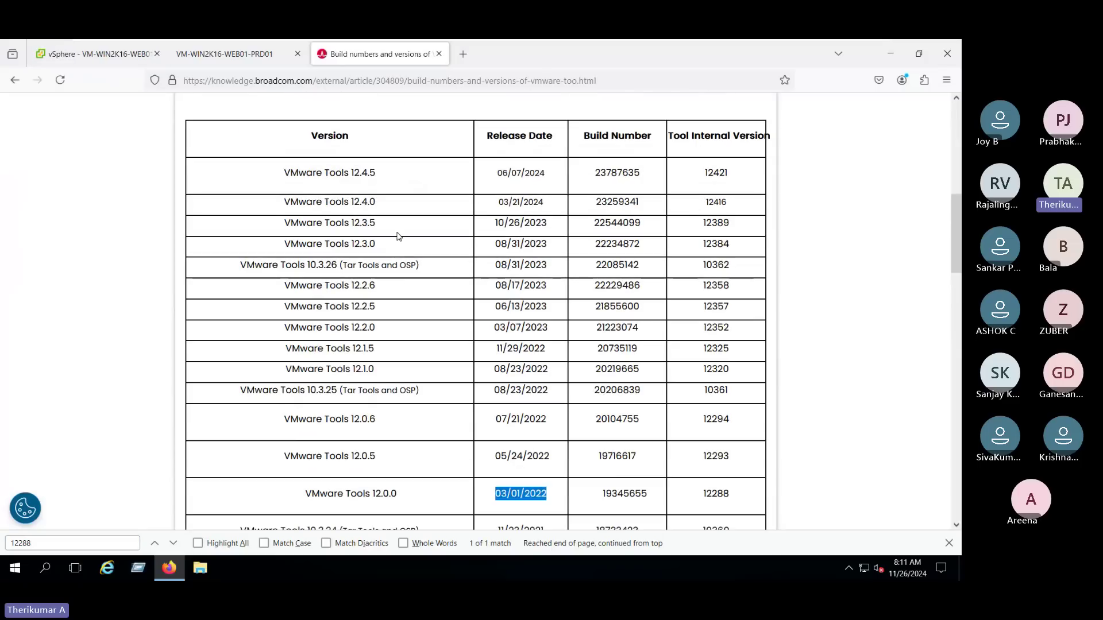
double_click(363, 172)
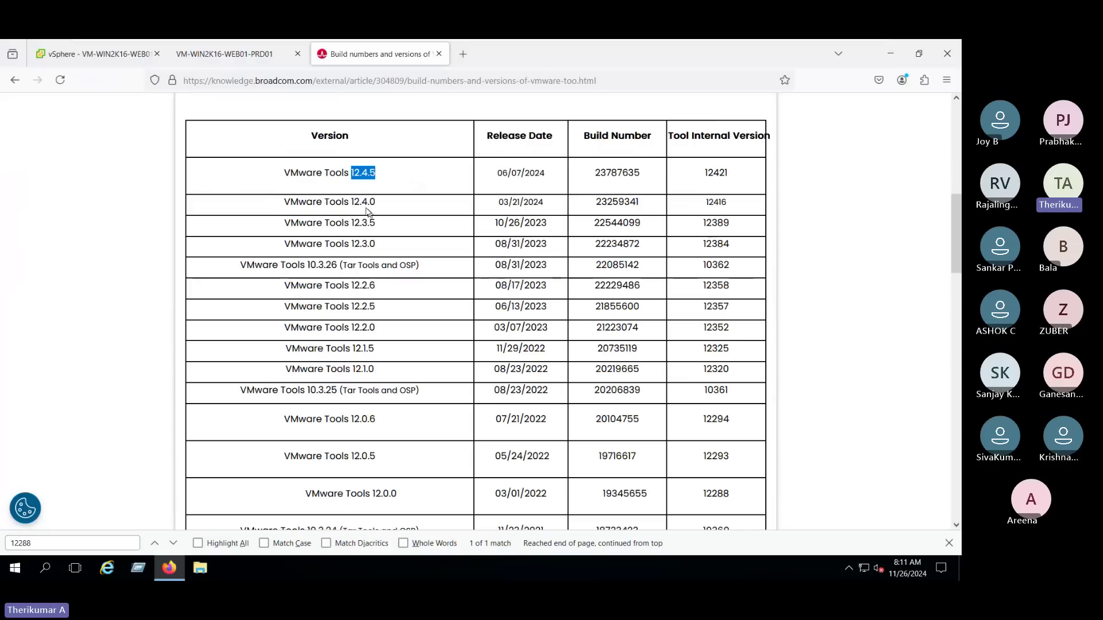
left_click_drag(376, 202, 348, 202)
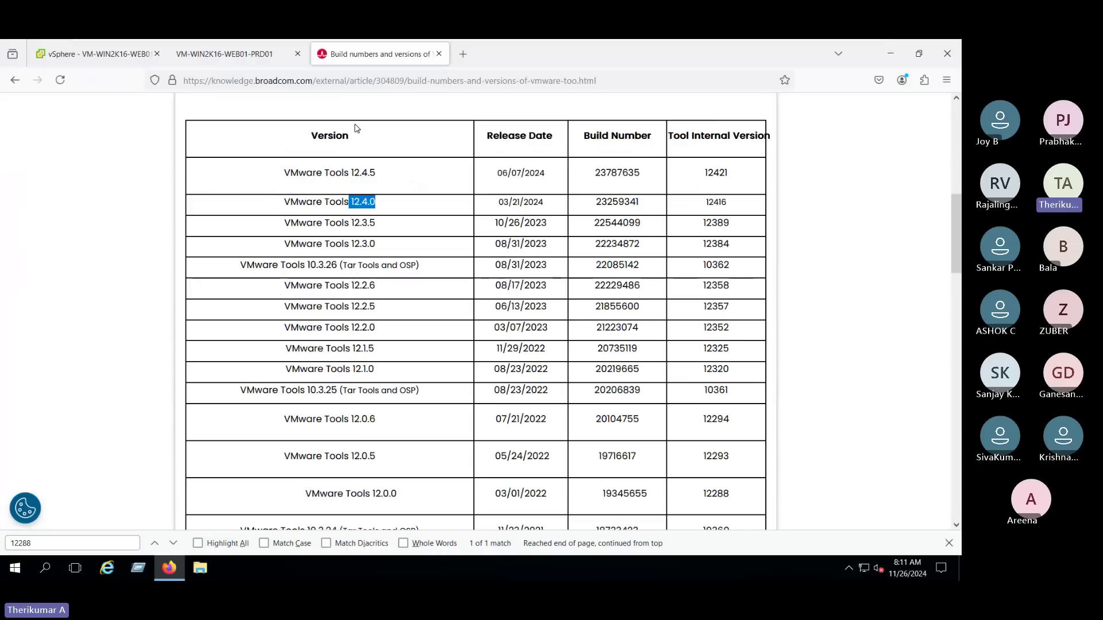
Review the guest OS actions for VM-WIN2K16-WEB01-PRD01 in vSphere, including the VMware Tools upgrade option, and close them without choosing any
left_click(73, 53)
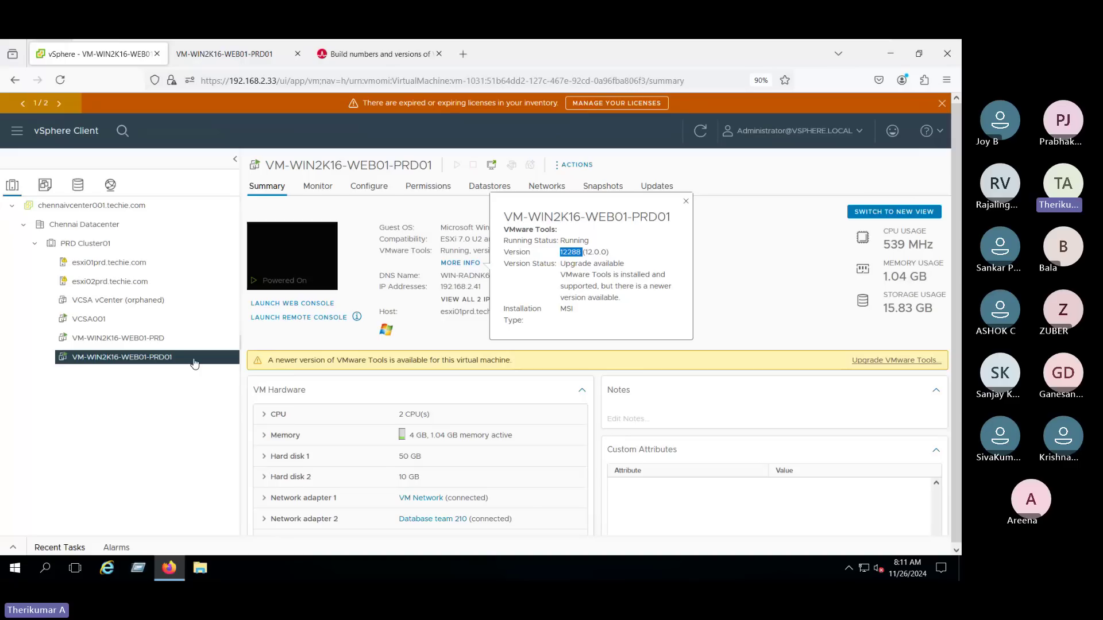
right_click(195, 360)
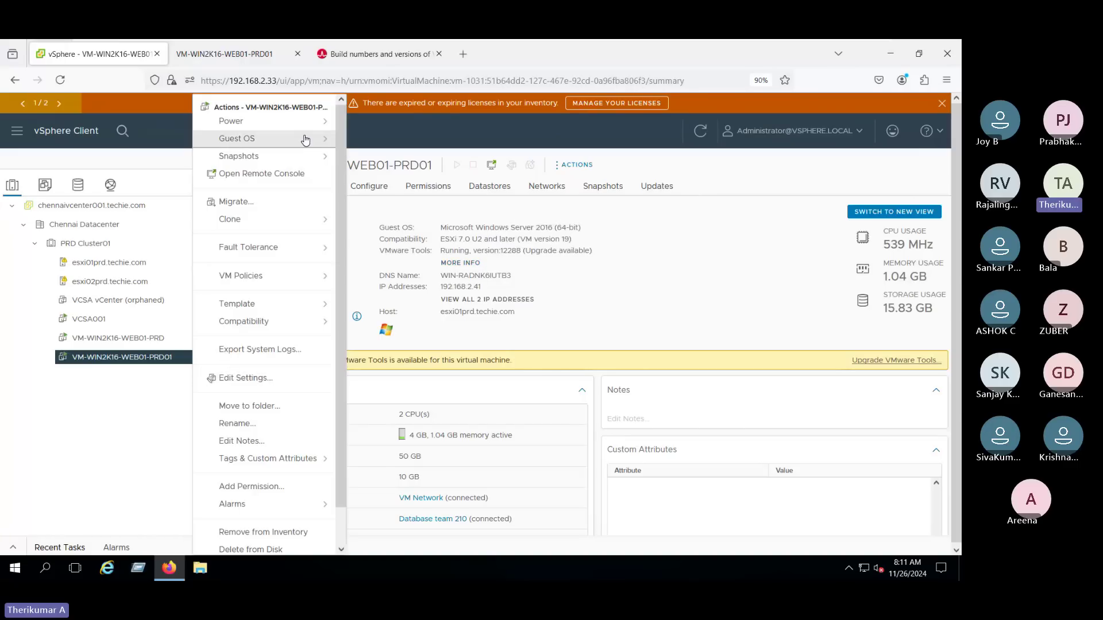
left_click(305, 140)
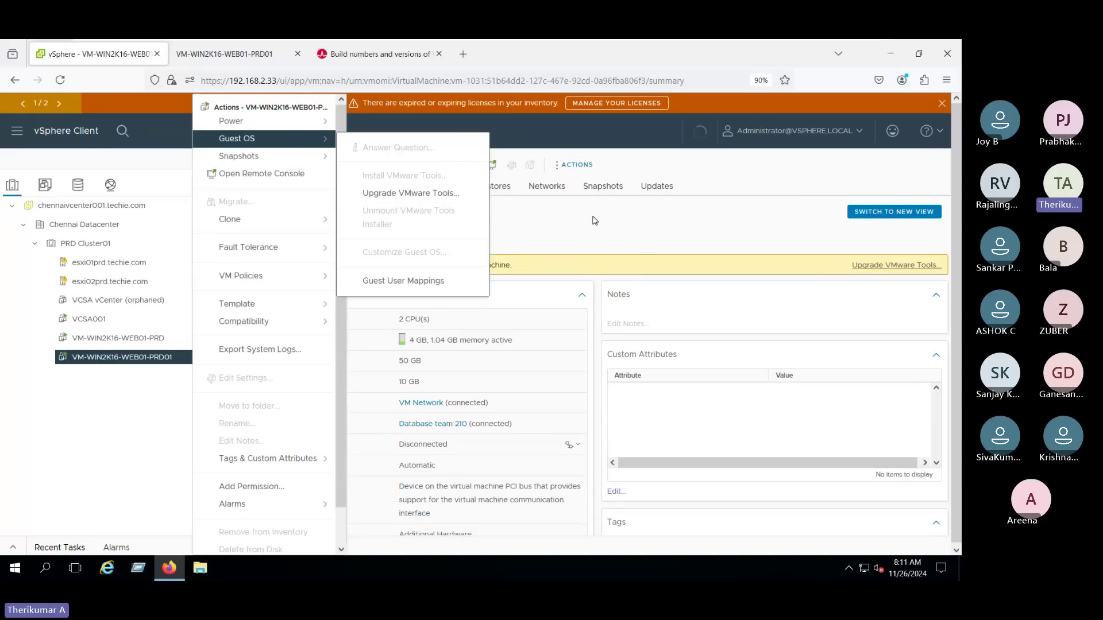
left_click(339, 328)
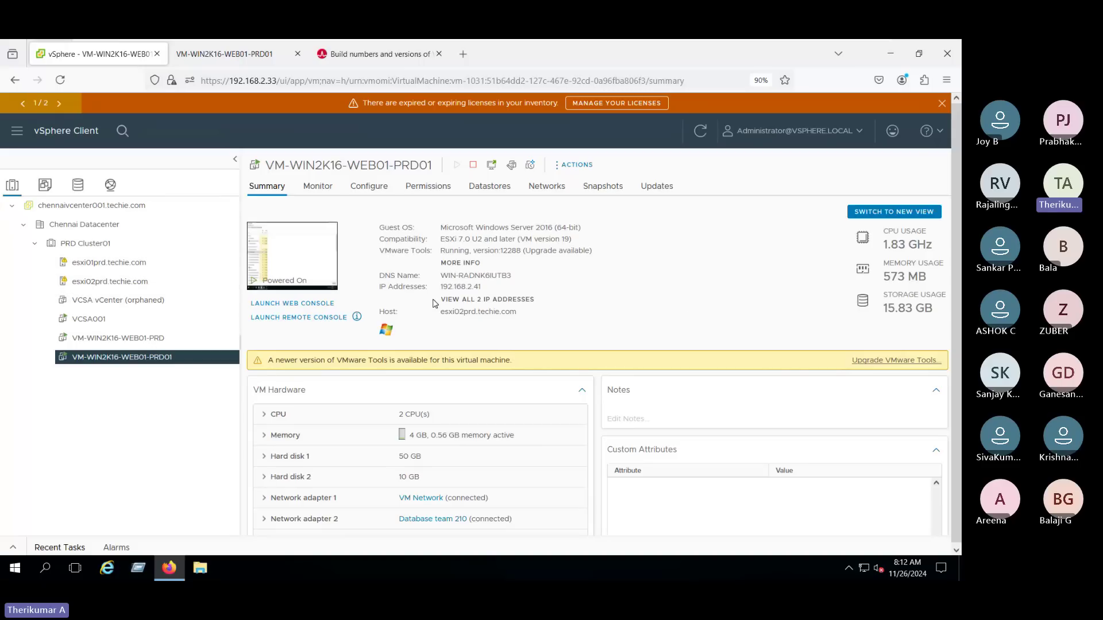
Open the summary of the VM's host esxi02prd.techie.com and highlight its hypervisor version and uptime
left_click_drag(441, 314, 517, 314)
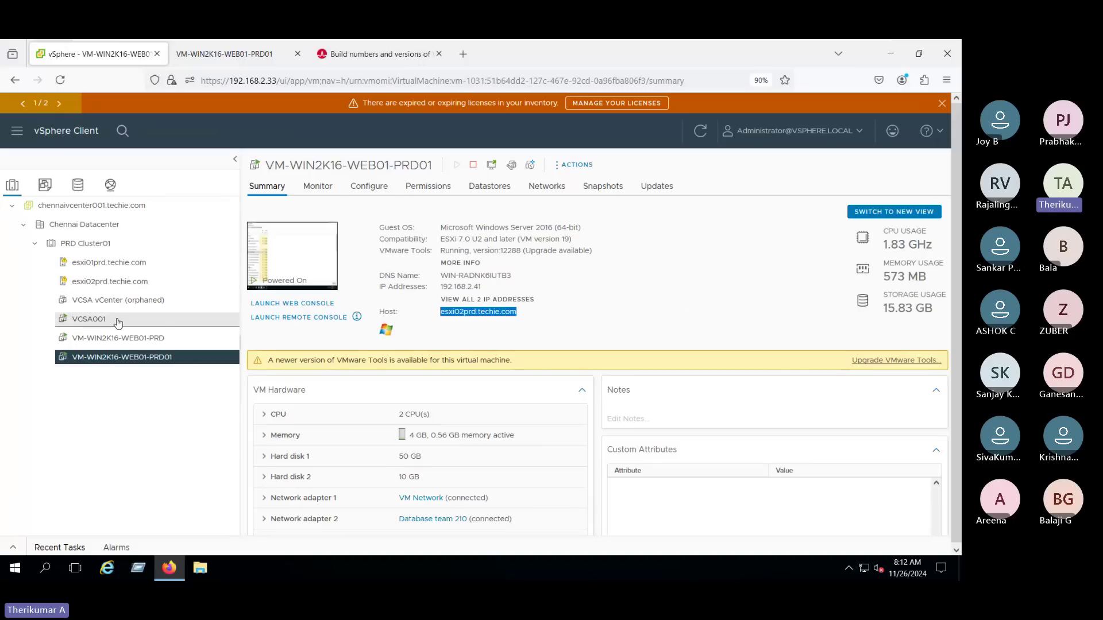
left_click(110, 282)
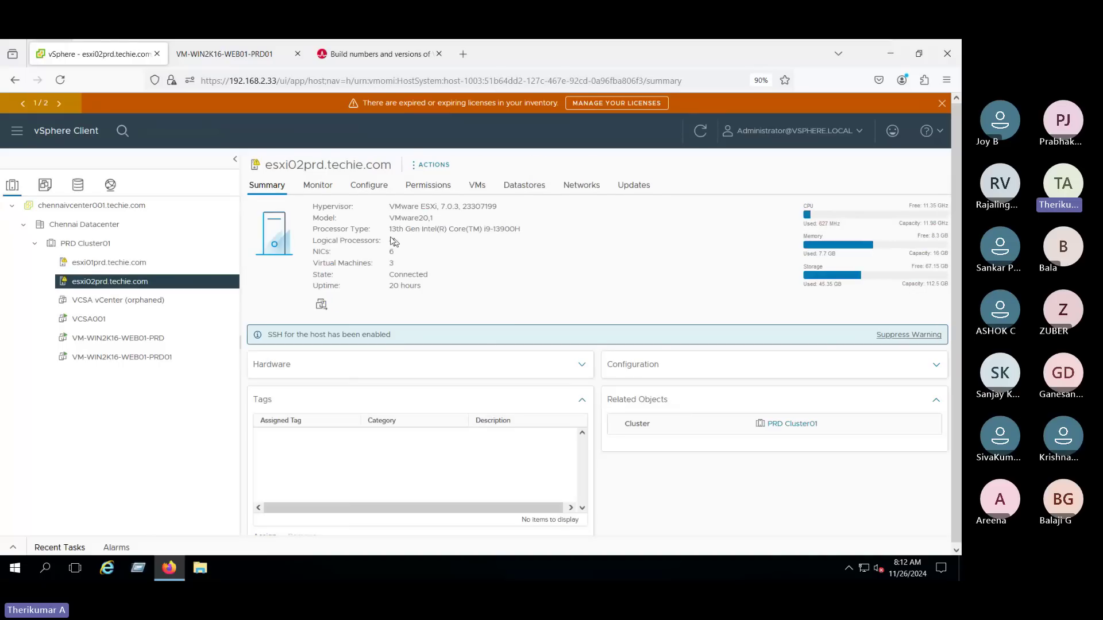
left_click_drag(393, 209, 514, 210)
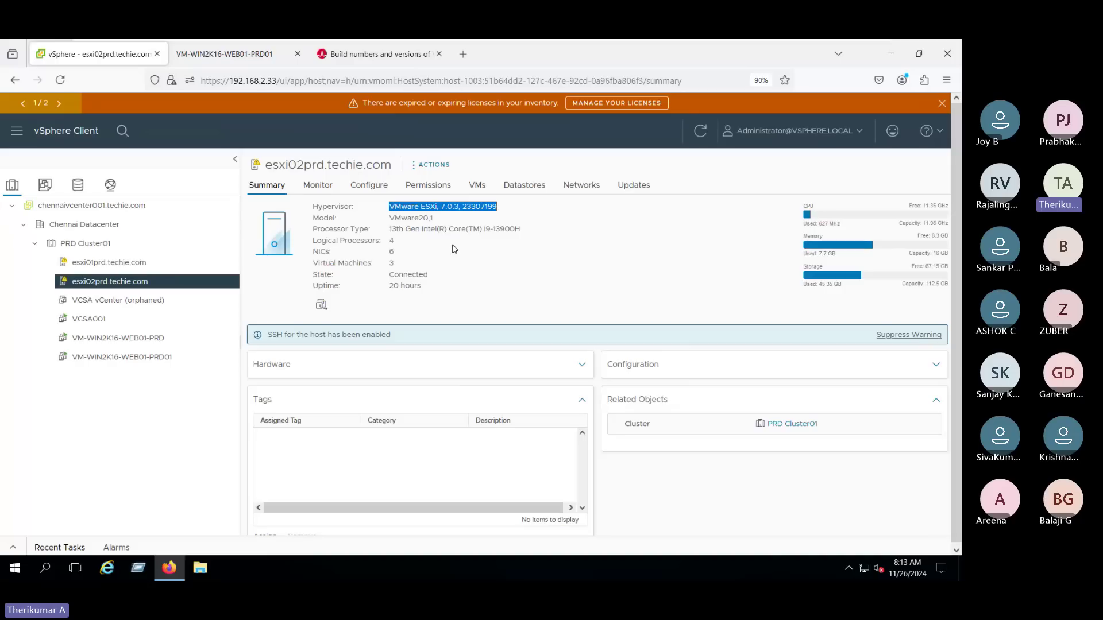
left_click(470, 211)
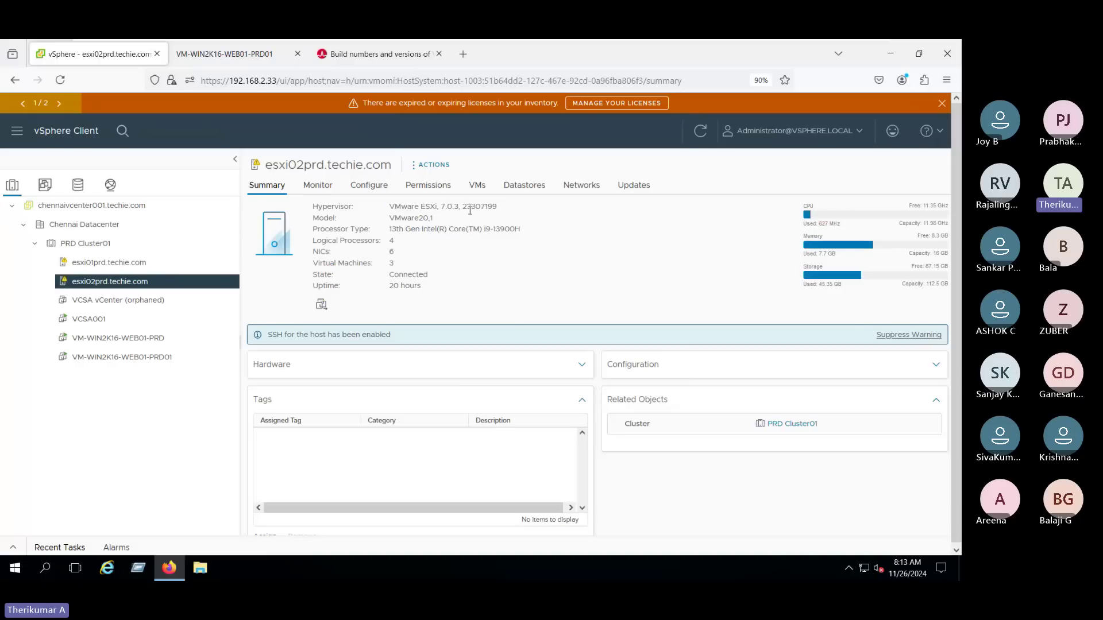
double_click(470, 210)
left_click_drag(391, 284, 462, 281)
left_click(400, 209)
left_click_drag(389, 207, 461, 208)
Copy the ESXi build number 23307199 from the host's hypervisor details
double_click(472, 207)
triple_click(480, 208)
left_click(467, 206)
double_click(468, 206)
right_click(476, 211)
left_click(476, 207)
double_click(477, 205)
right_click(489, 210)
left_click(506, 223)
Search the web for "esxi build number" in a new browser tab and open the Broadcom article on ESXi/ESX build numbers and versions
key("ctrl+t")
type("e")
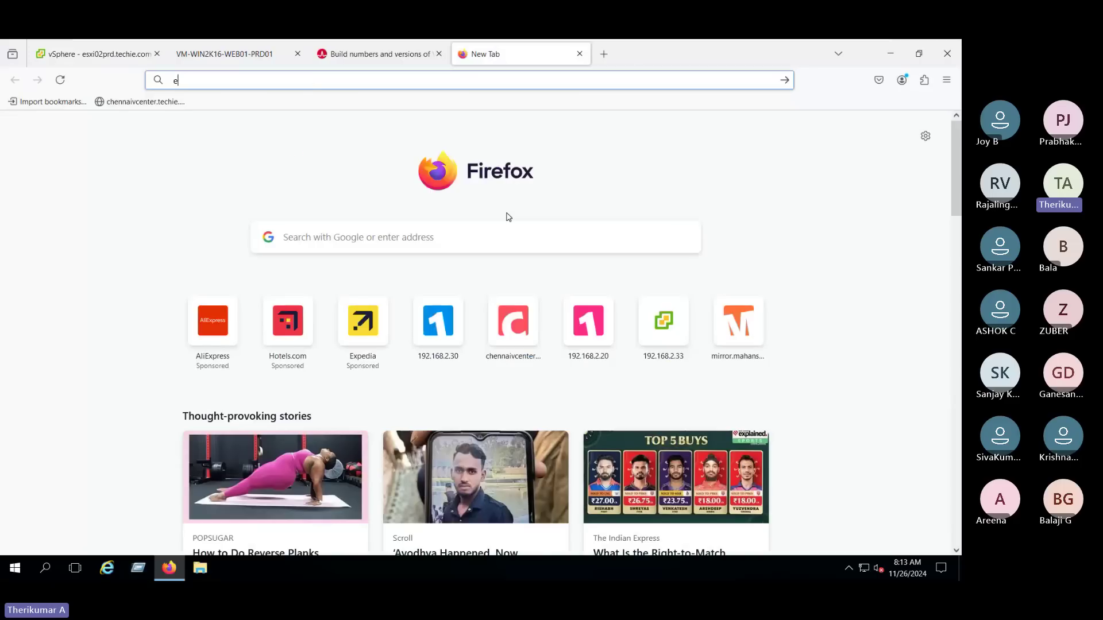
type("sxi build")
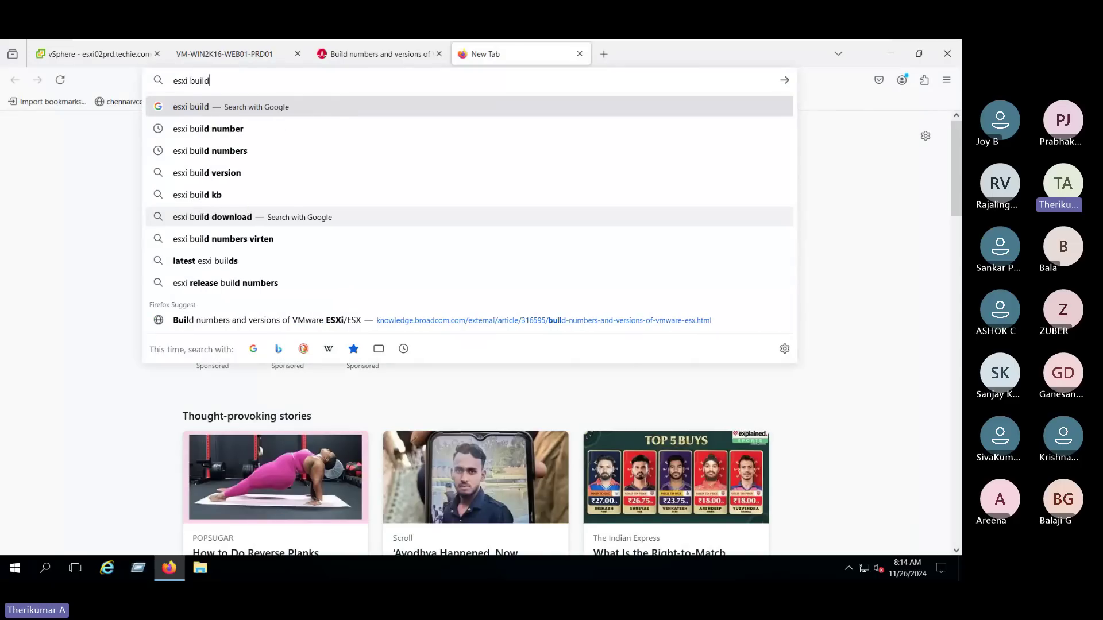
key("Down")
key("Return")
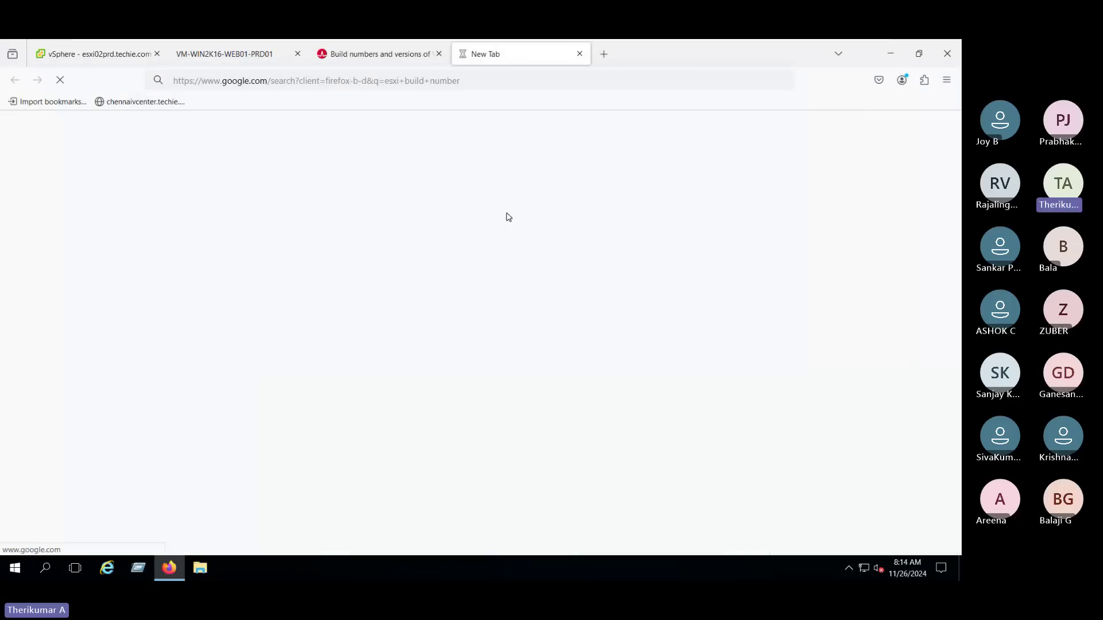
left_click(159, 222)
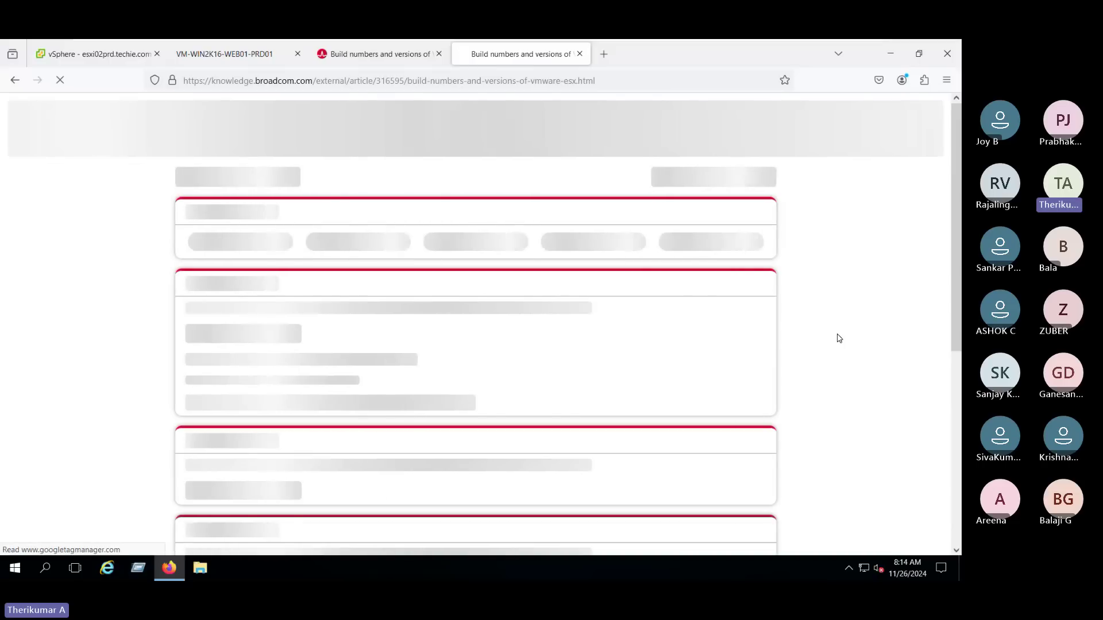
Find the copied build number 23307199 in the article, replacing the previous search text 12288
key("ctrl+f")
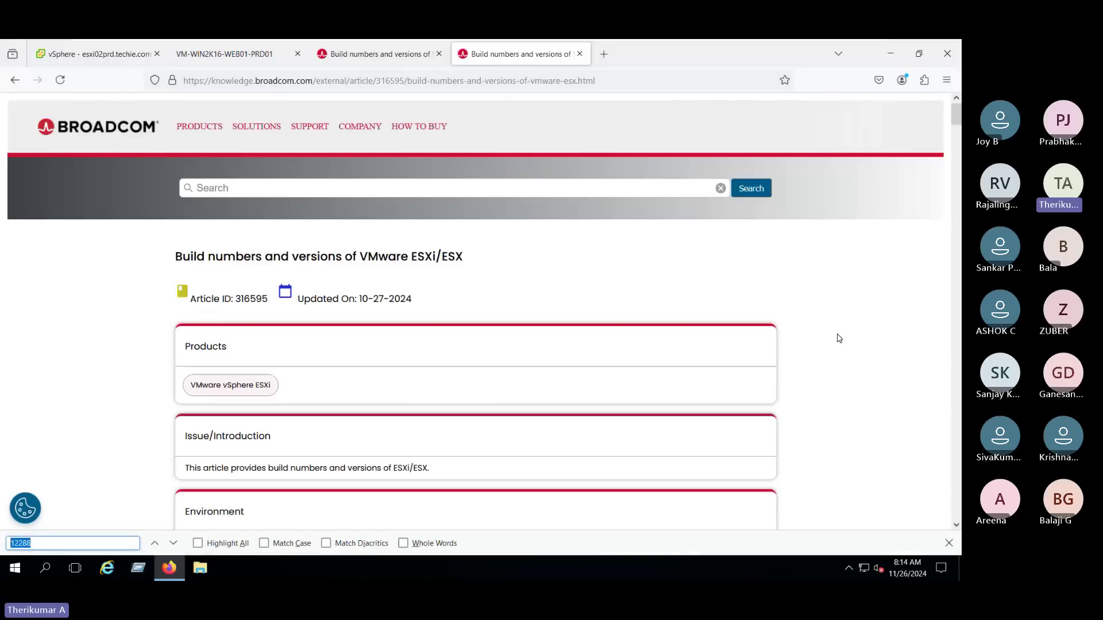
key("ctrl+b")
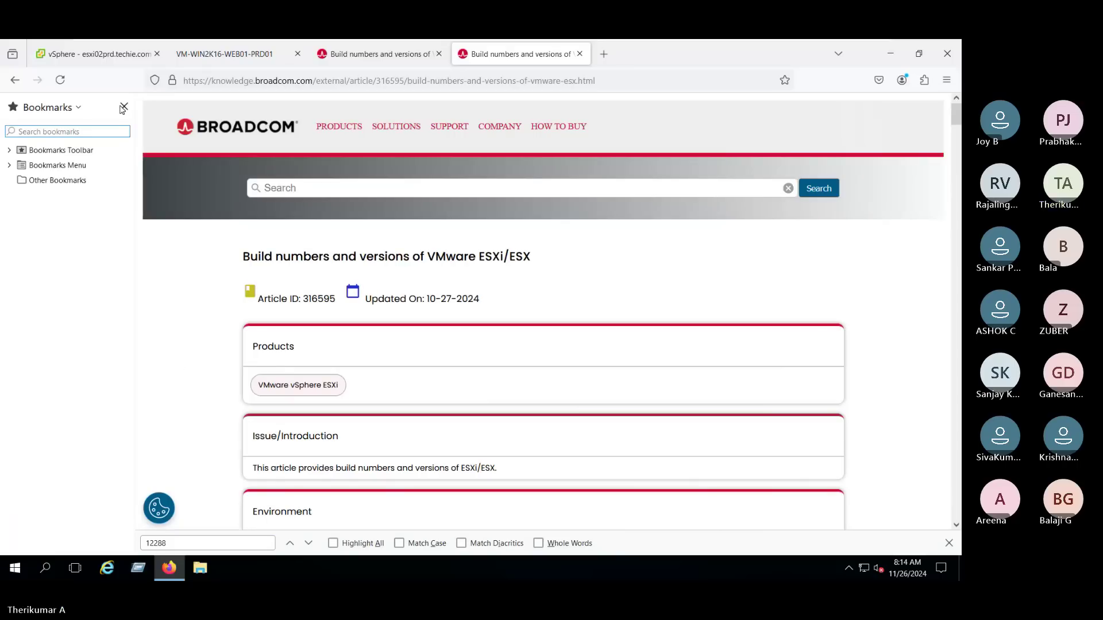
key("ctrl+b")
left_click(67, 544)
key("ctrl+a")
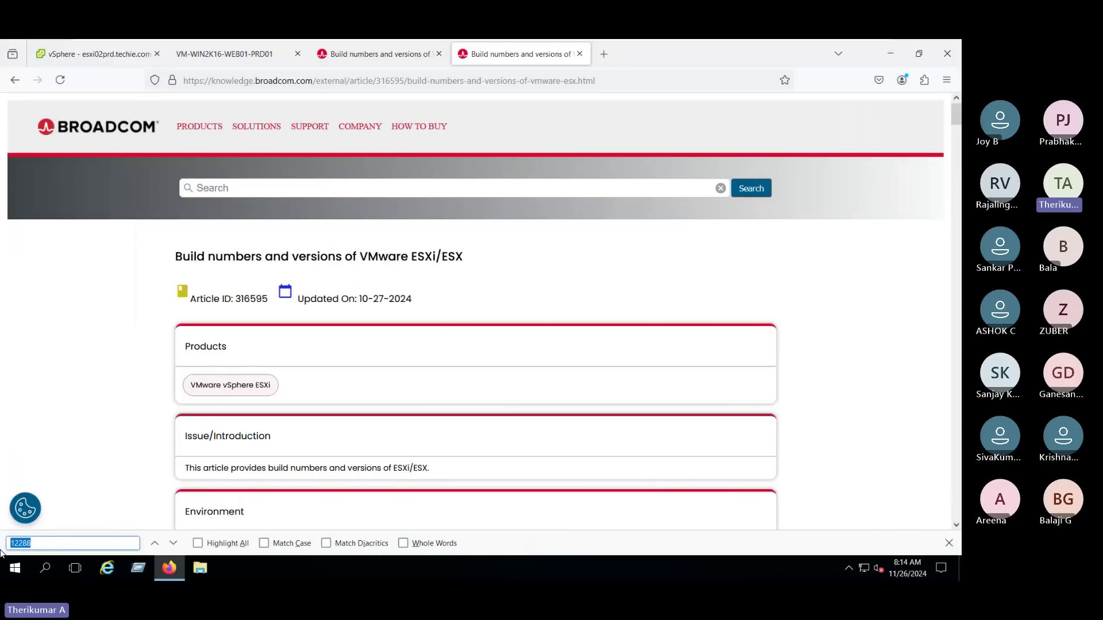
key("BackSpace")
key("ctrl+v")
key("Return")
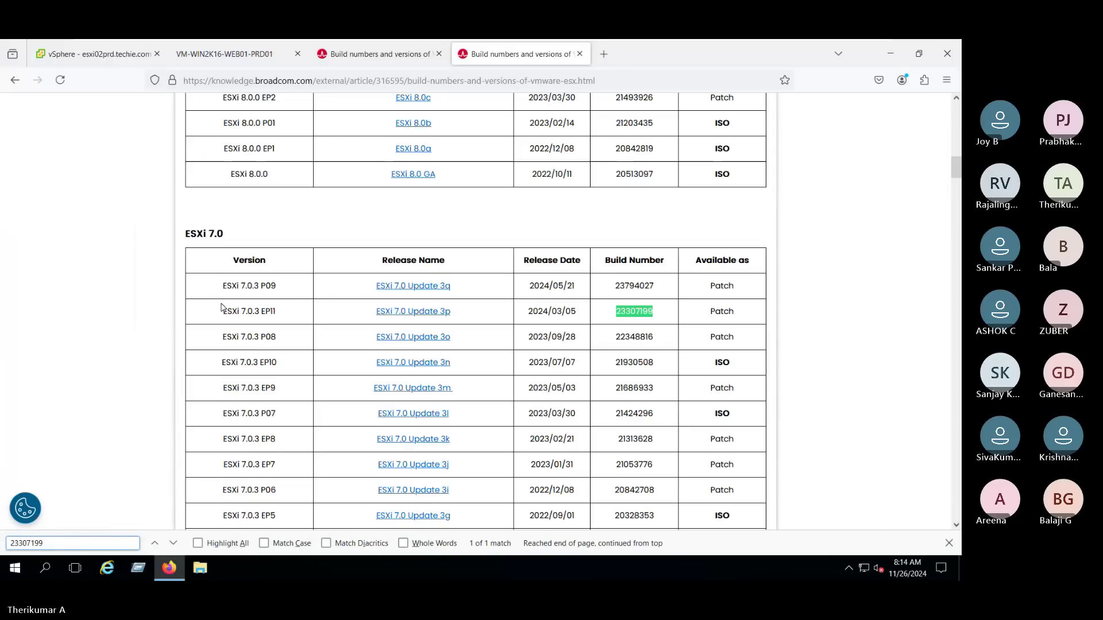
Highlight the version and build number in the ESXi 7.0.3 EP11 row, and compare the neighbouring P09 and P08 releases
double_click(635, 314)
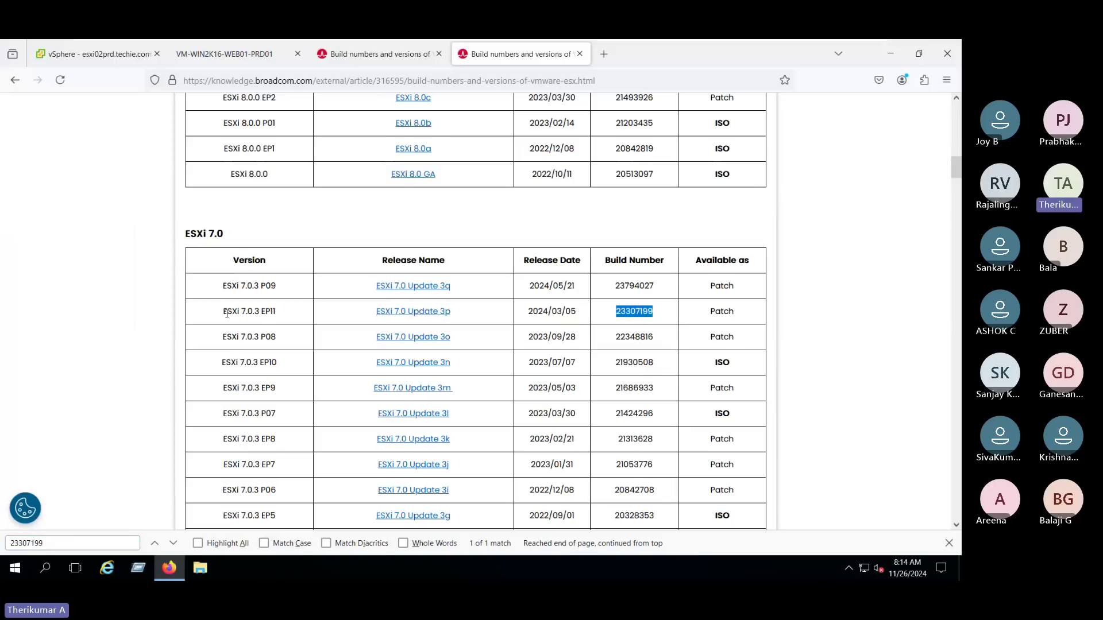
left_click_drag(222, 312, 285, 312)
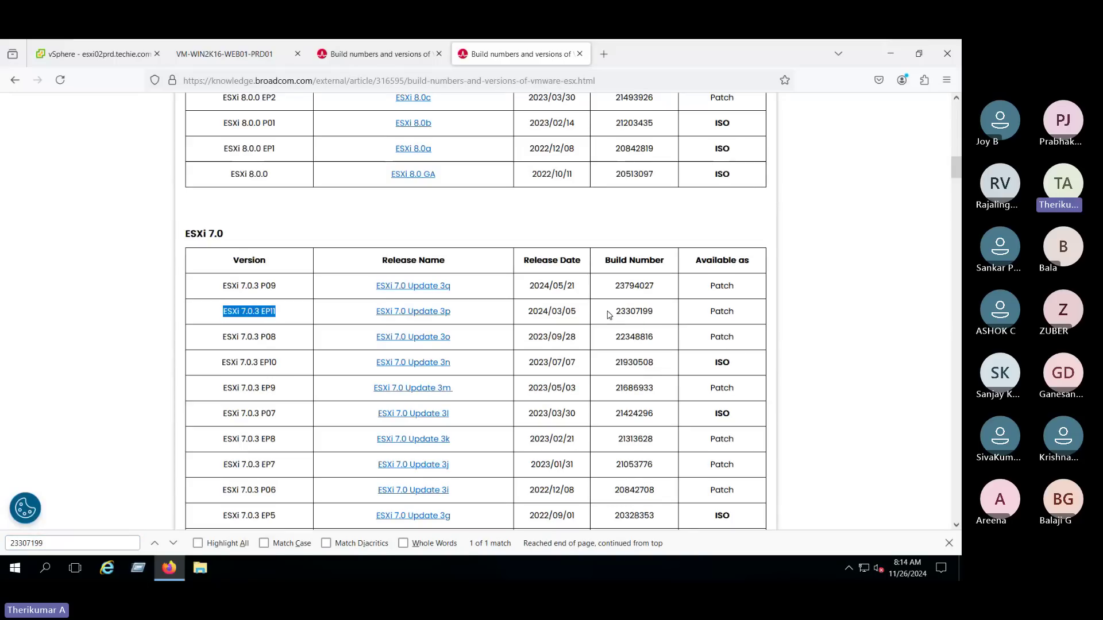
left_click_drag(614, 311, 654, 312)
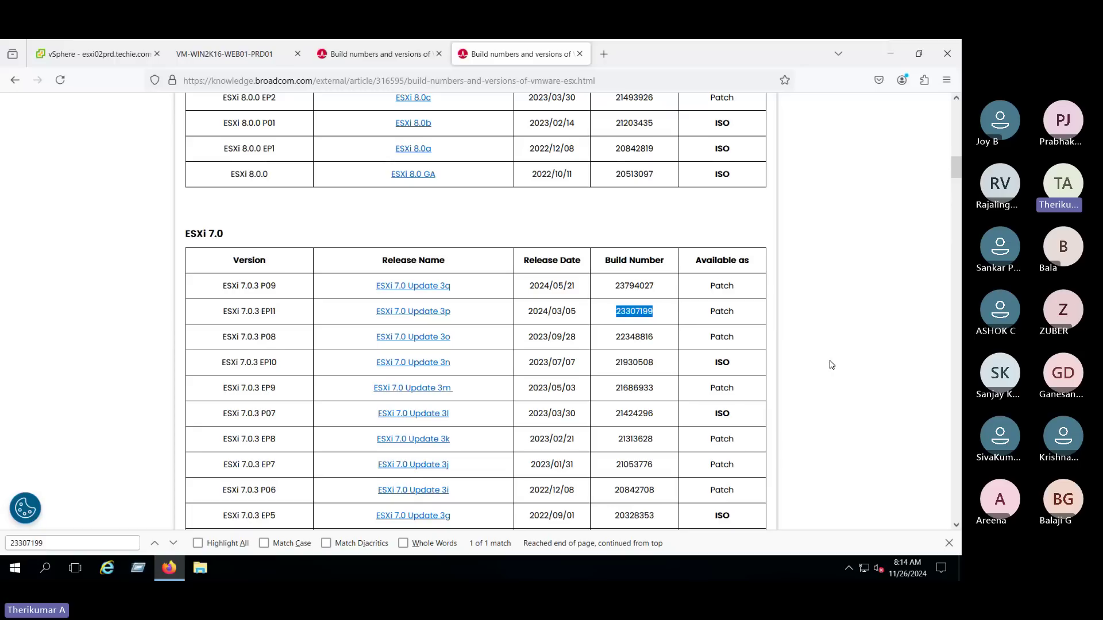
left_click(217, 291)
left_click_drag(217, 292, 287, 295)
left_click_drag(223, 311, 231, 312)
left_click_drag(616, 338, 656, 342)
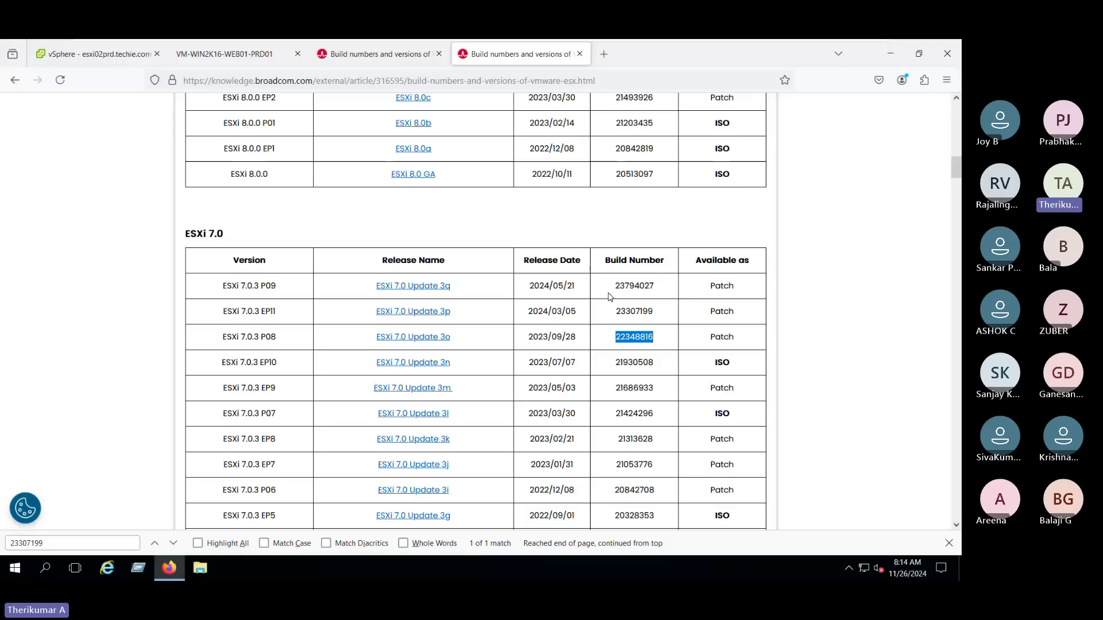
Return to vSphere, open the hardware settings of VM-WIN2K16-WEB01-PRD01, and check the adapter type of Network adapter 1
left_click(78, 51)
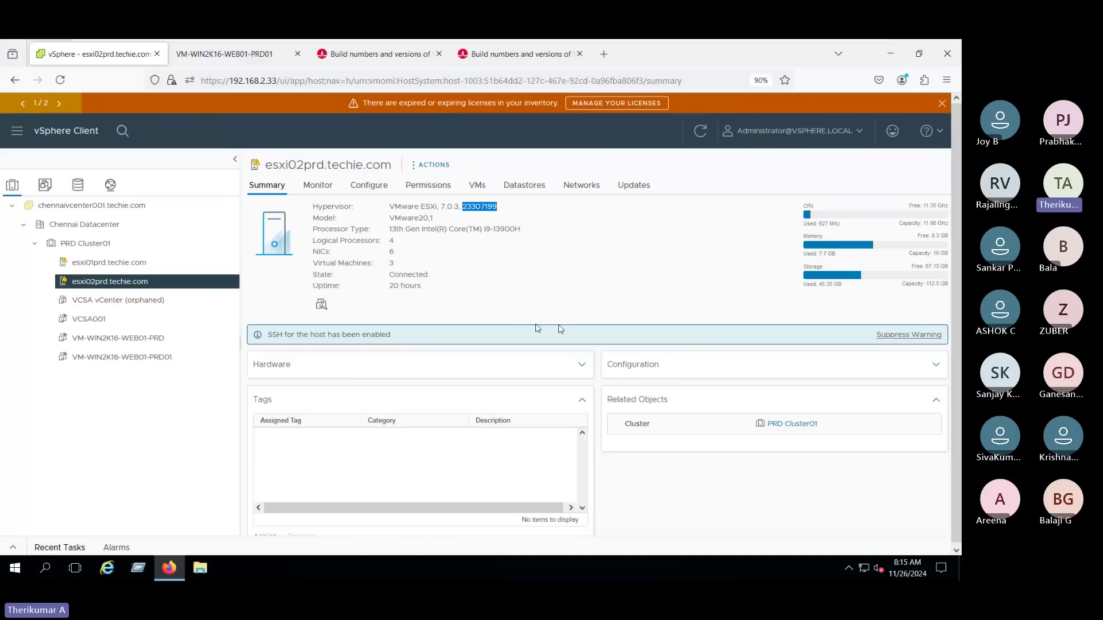
left_click(509, 316)
right_click(153, 360)
key("Escape")
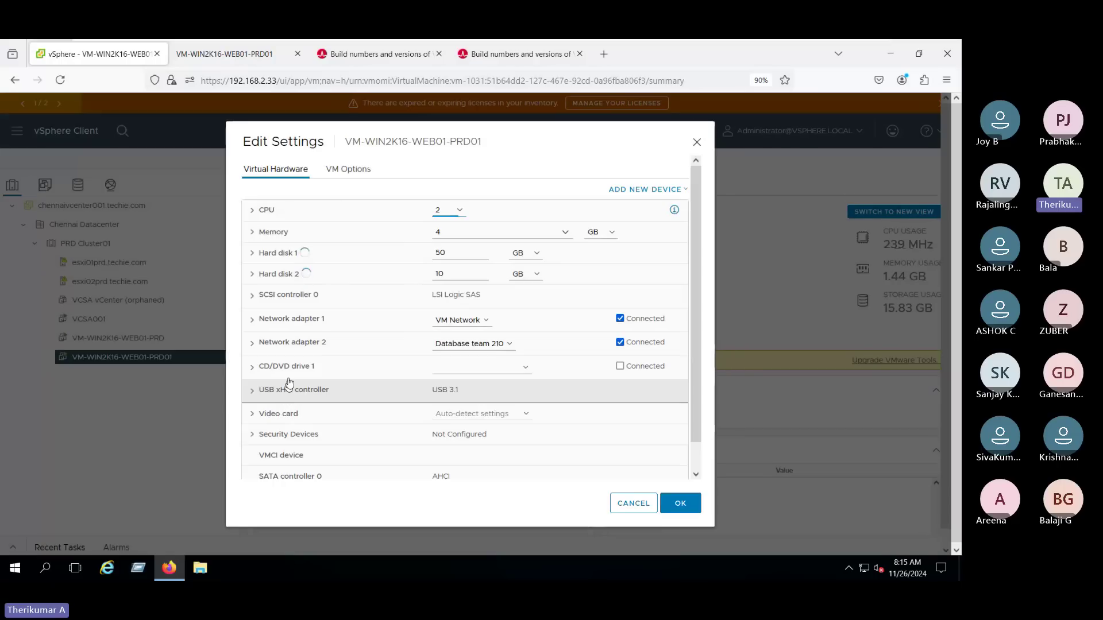
left_click(256, 322)
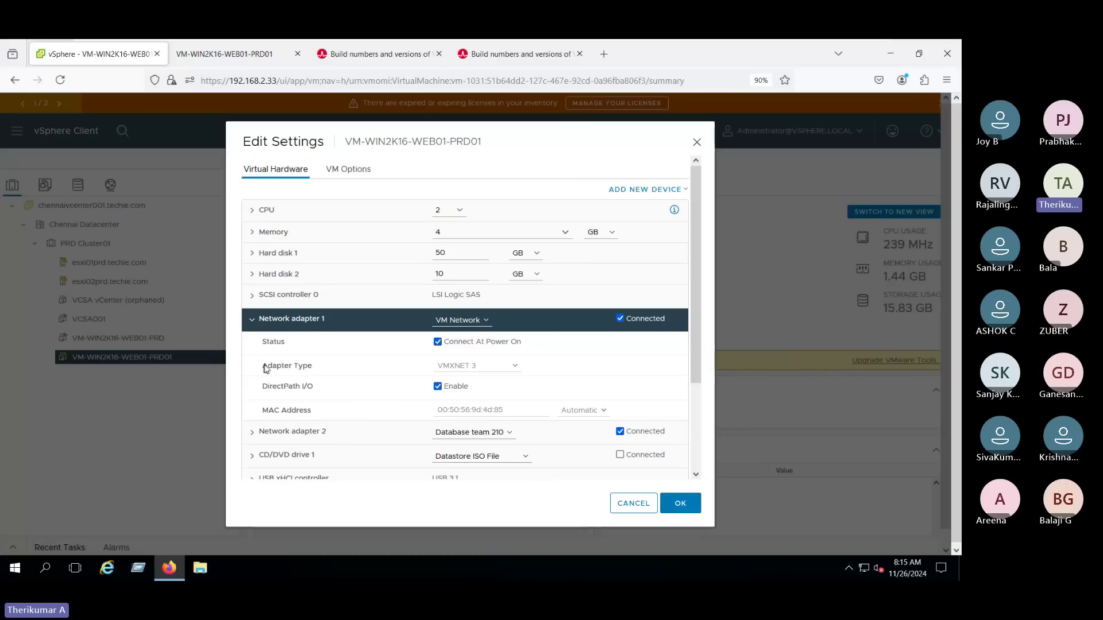
left_click_drag(261, 366, 325, 365)
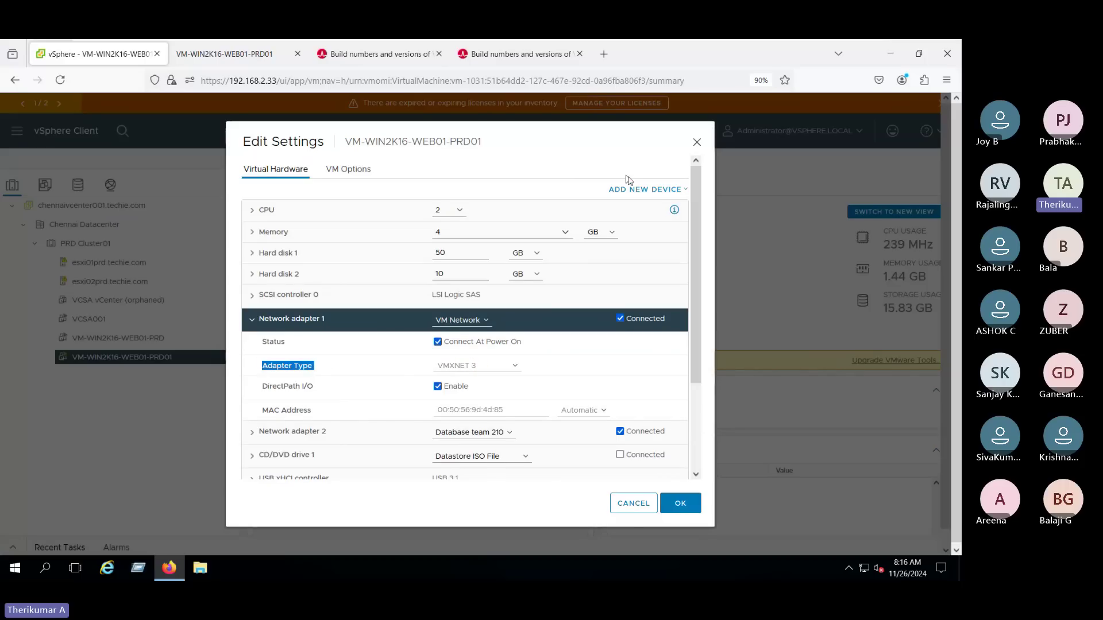
Add a new network adapter to the VM's hardware and set its adapter type to VMXNET 3
left_click(644, 189)
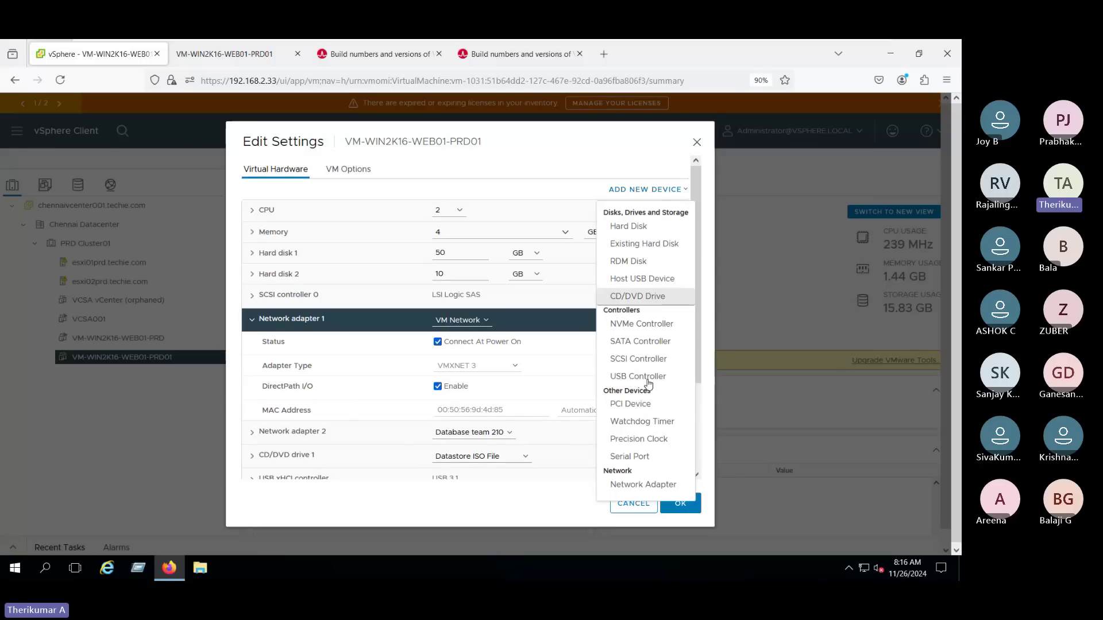
left_click(643, 484)
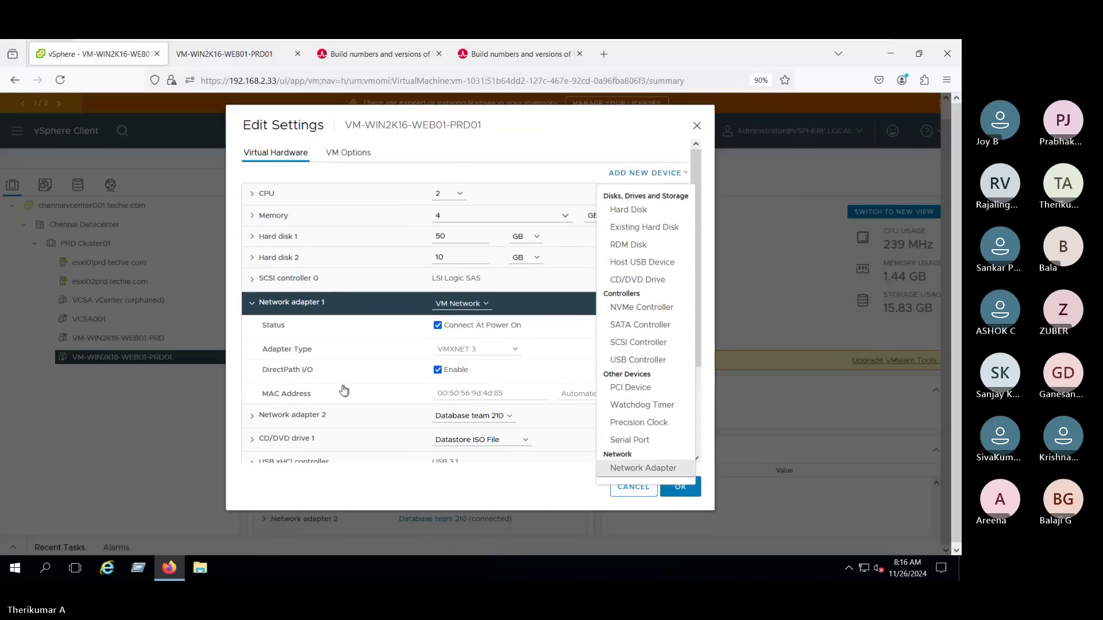
scroll(322, 356, "down", 2)
scroll(275, 325, "down", 1)
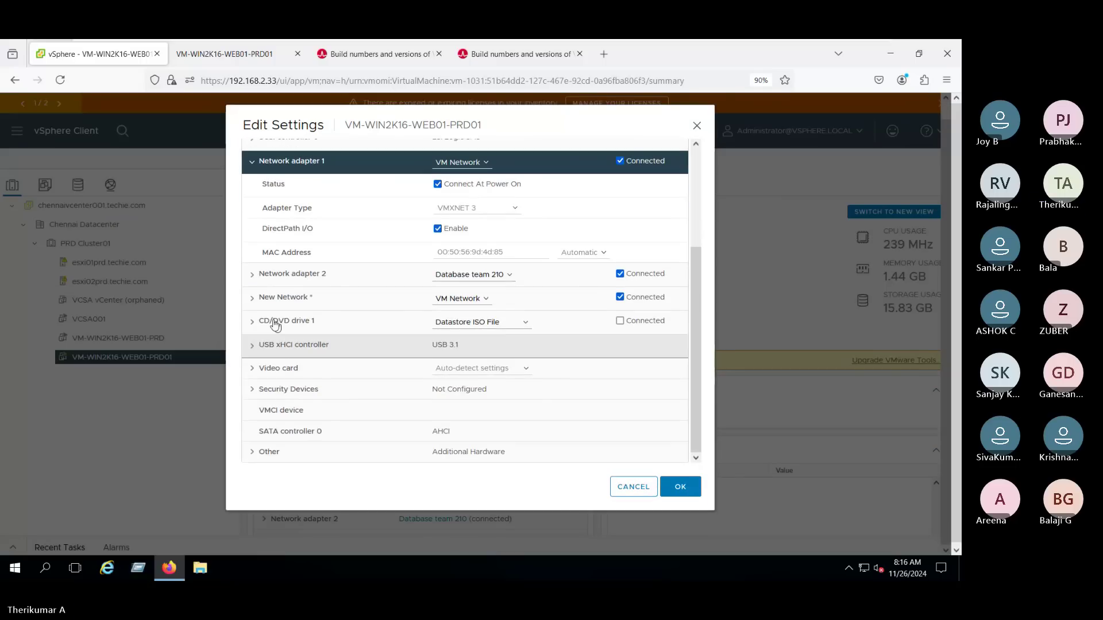
left_click(270, 298)
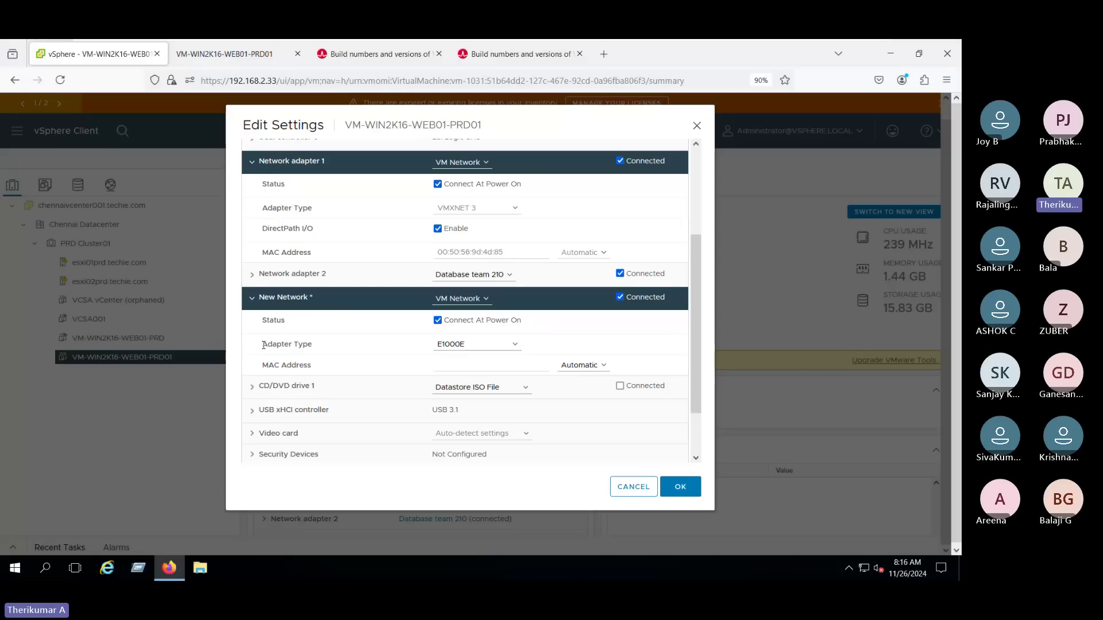
left_click_drag(263, 345, 350, 348)
left_click(454, 348)
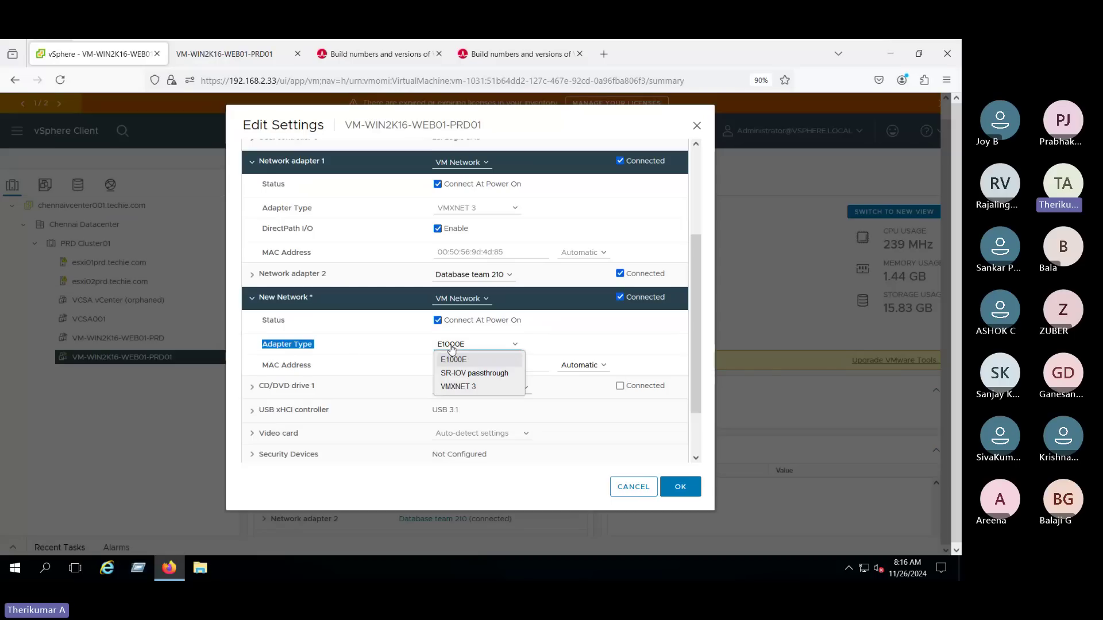
left_click(462, 387)
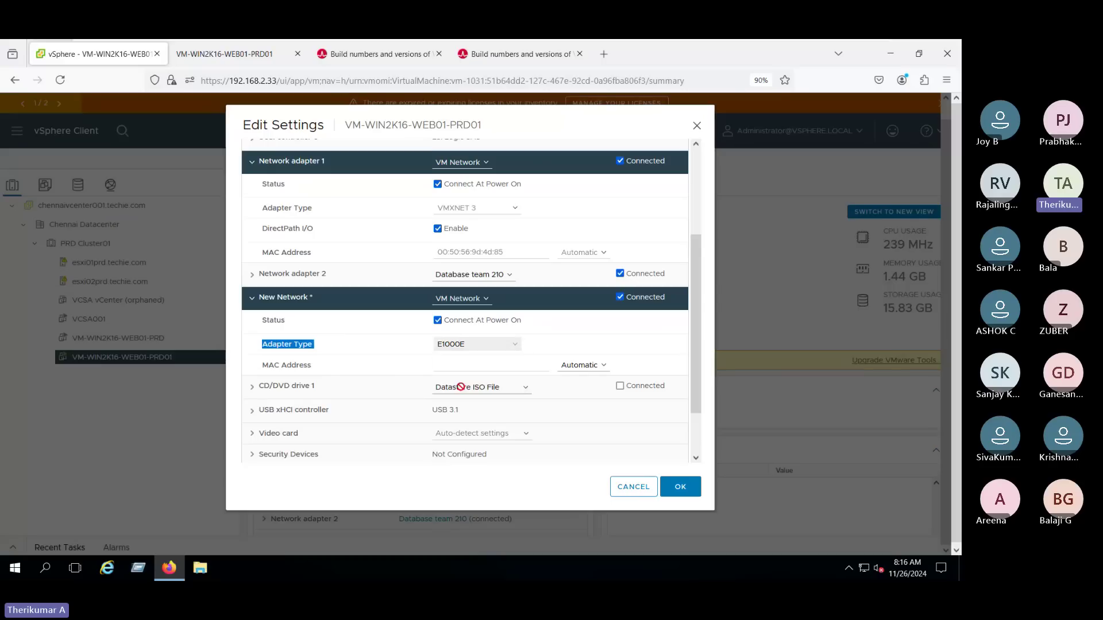
left_click(289, 347)
Switch to the Teams meeting, admit the participant waiting in the lobby, and return to the Windows Server 2016 VM in VMware Workstation
mouse_move(529, 42)
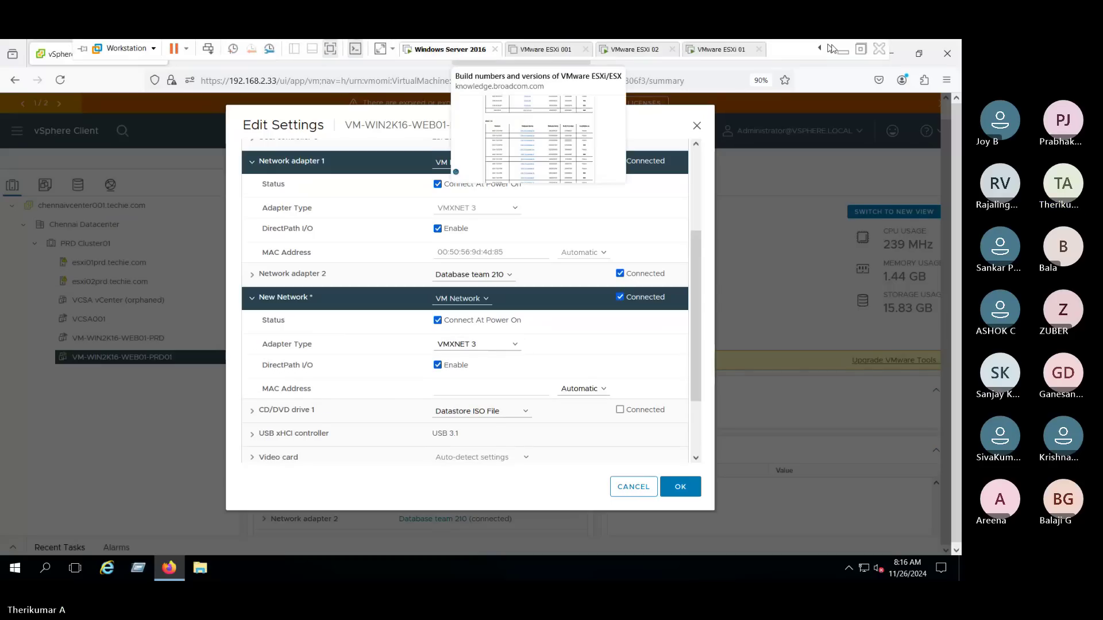
left_click(861, 49)
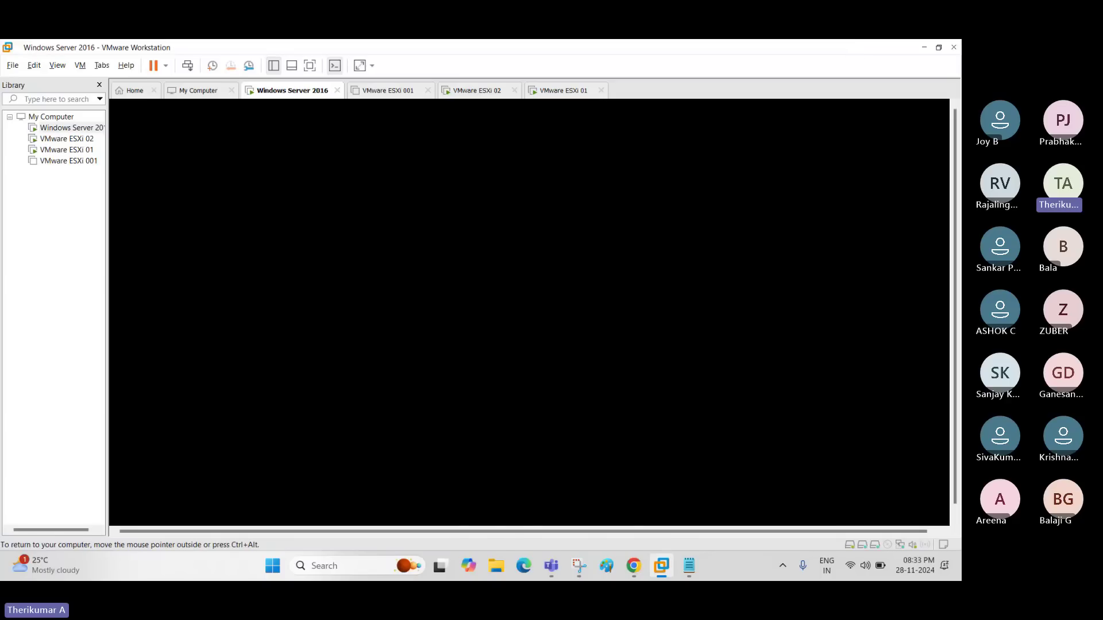
mouse_move(540, 577)
left_click(483, 500)
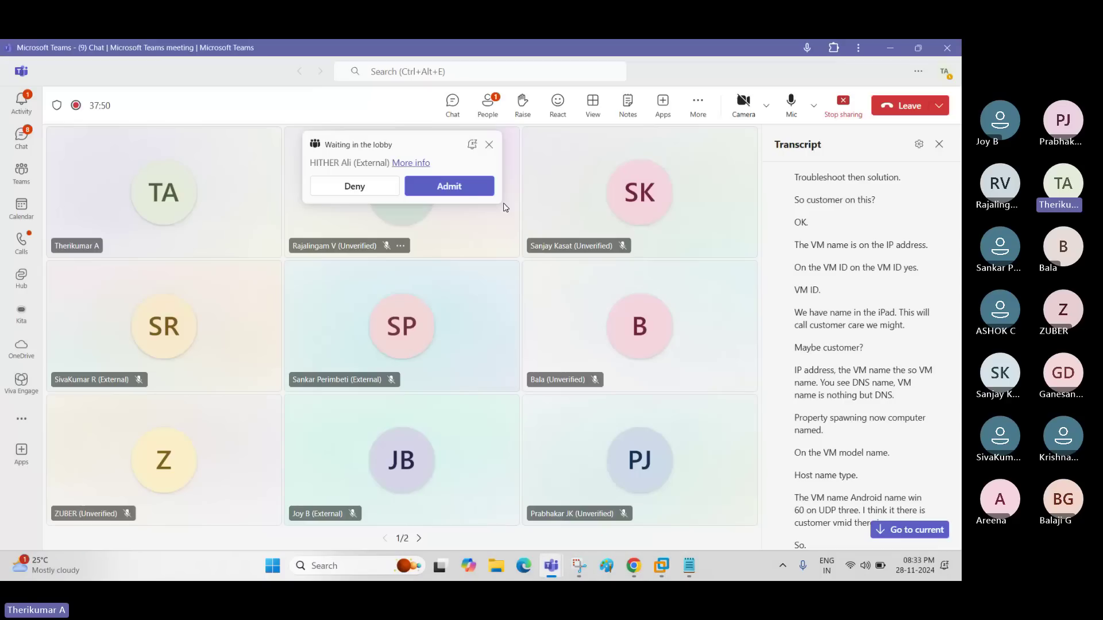
left_click(486, 187)
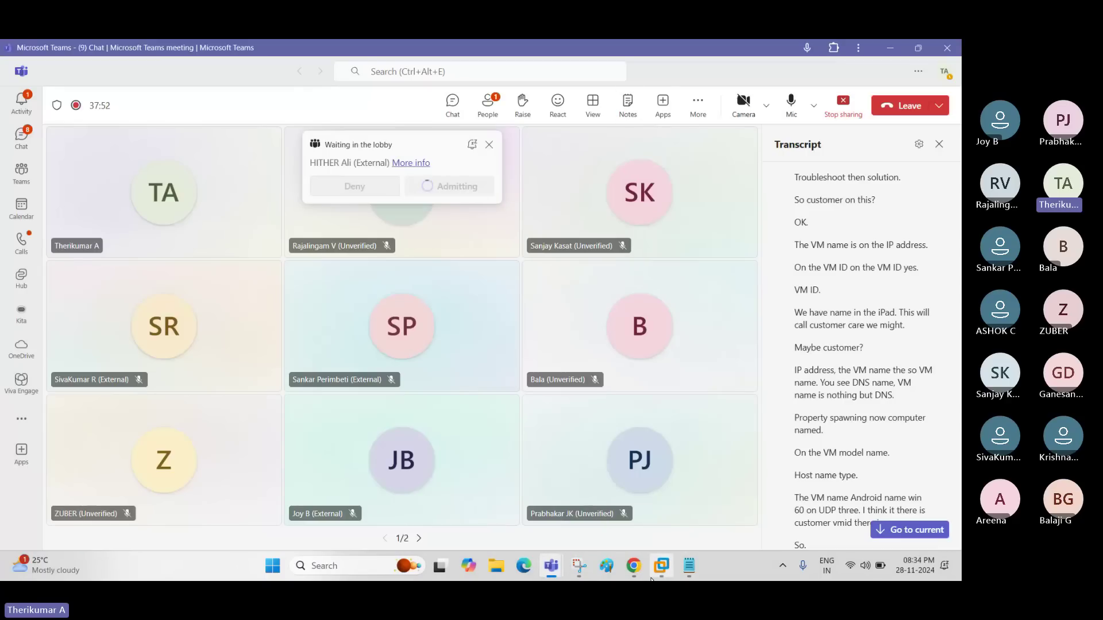
mouse_move(662, 566)
left_click(515, 491)
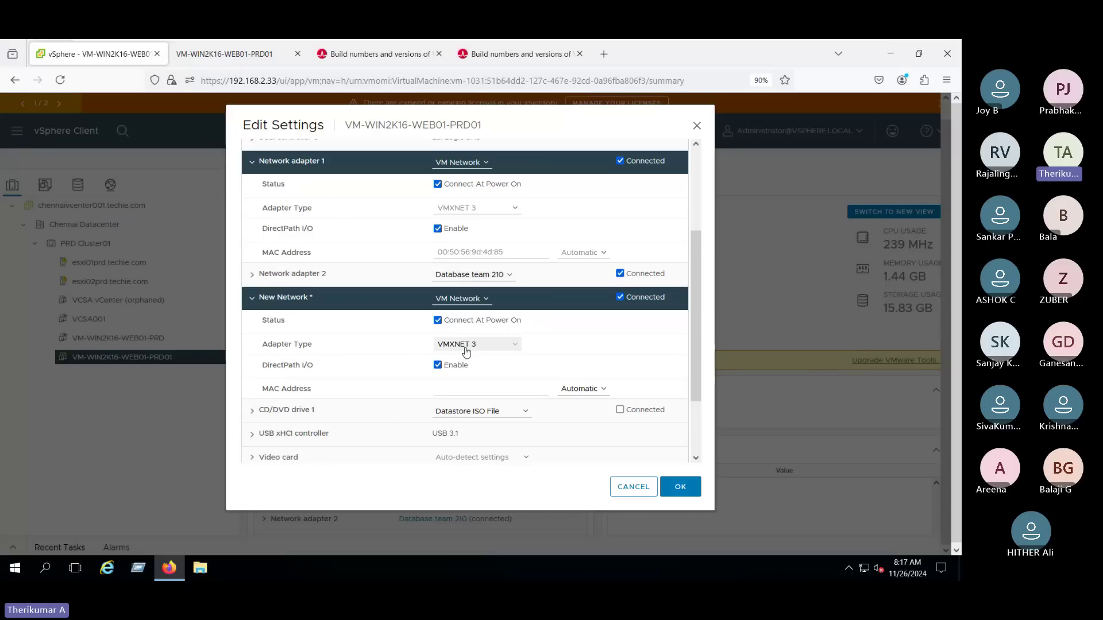
Review the new network adapter's type options, switching it to E1000E and back to VMXNET 3
left_click(464, 345)
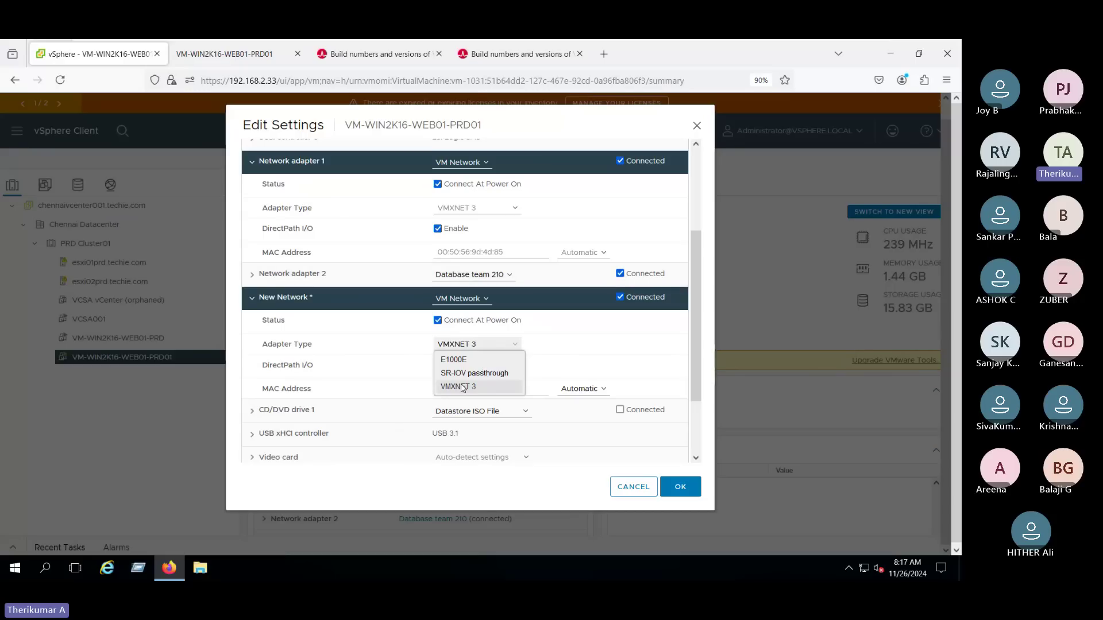
left_click(442, 388)
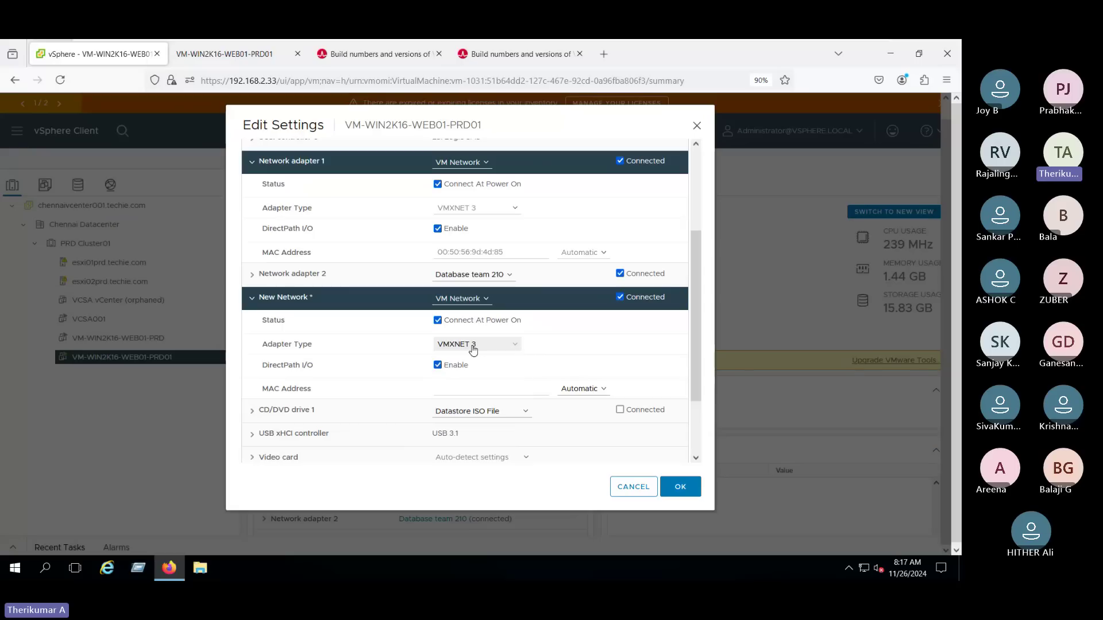
left_click(473, 344)
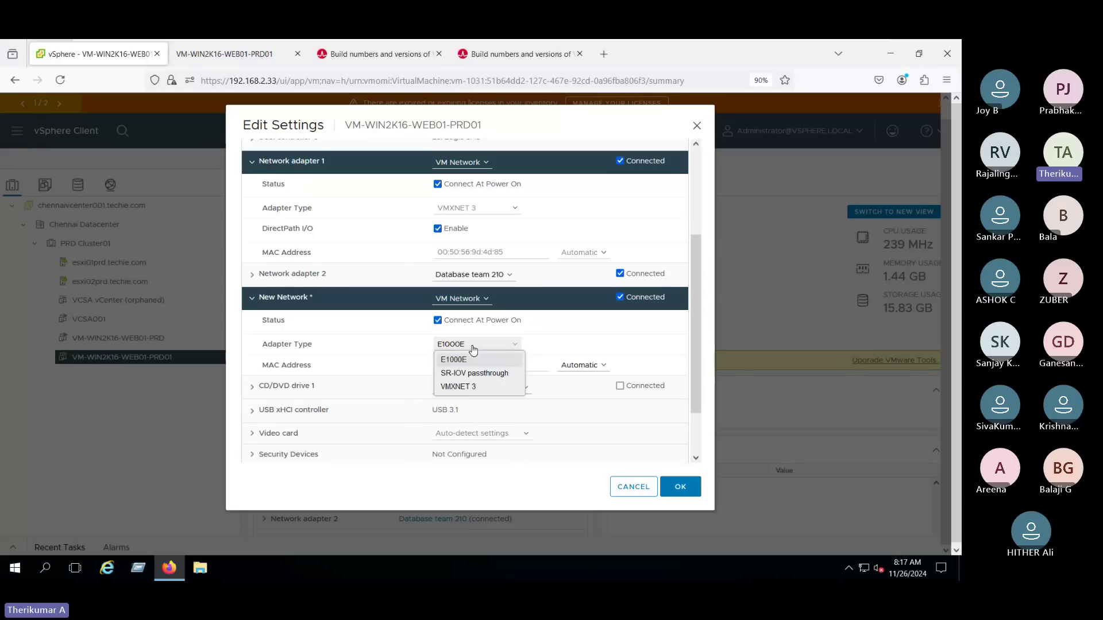
left_click(463, 389)
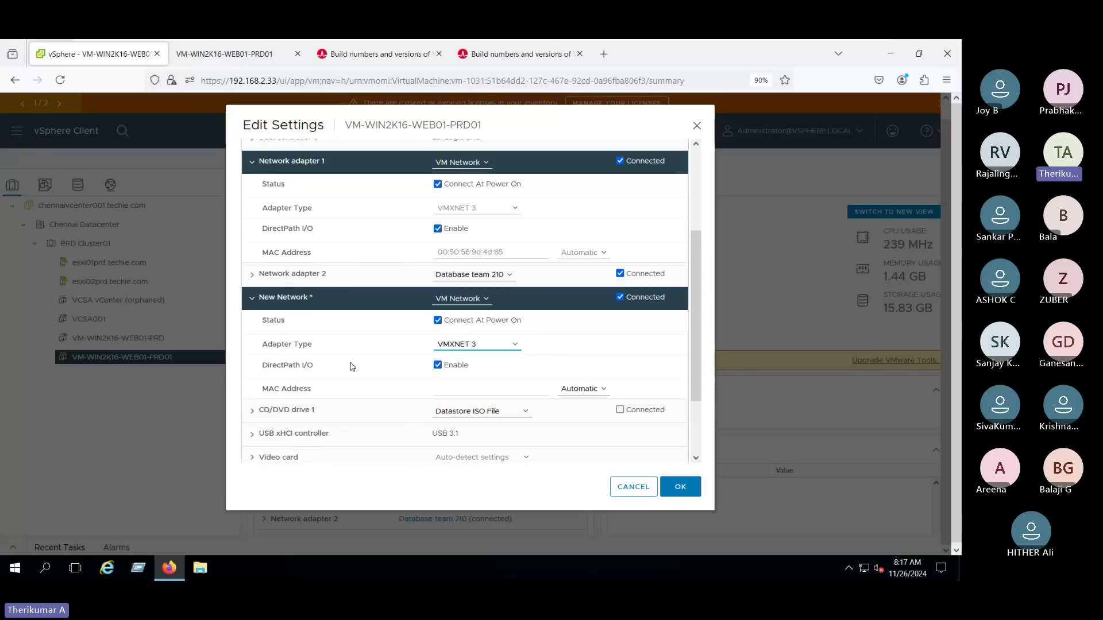
Review the adapter type and settings of Network adapter 2, and collapse the details of all network adapters
left_click(252, 275)
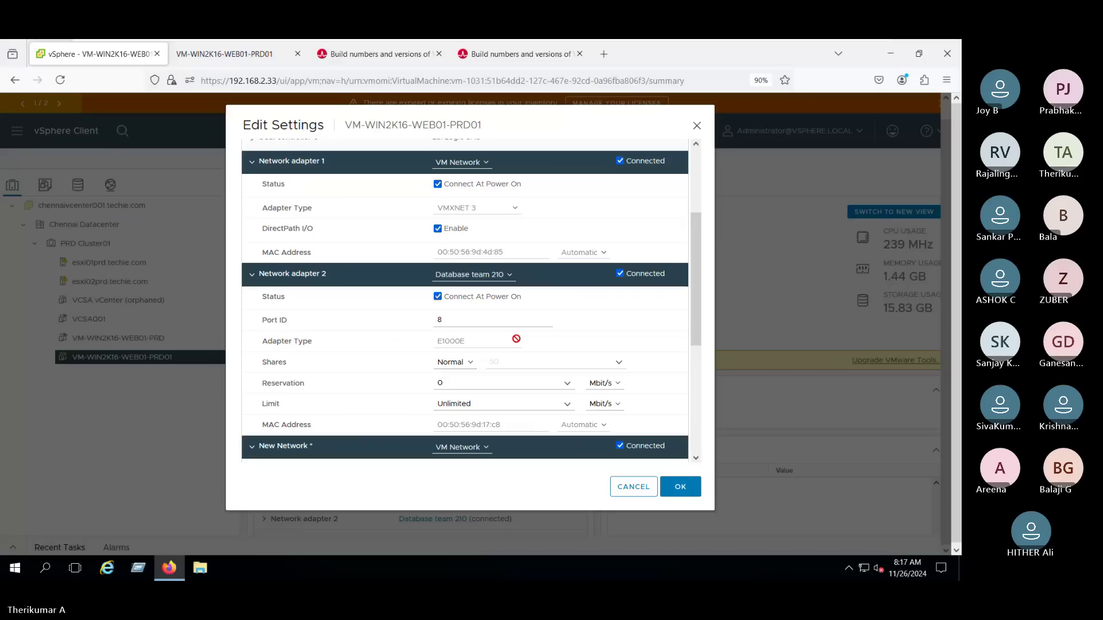
left_click(250, 276)
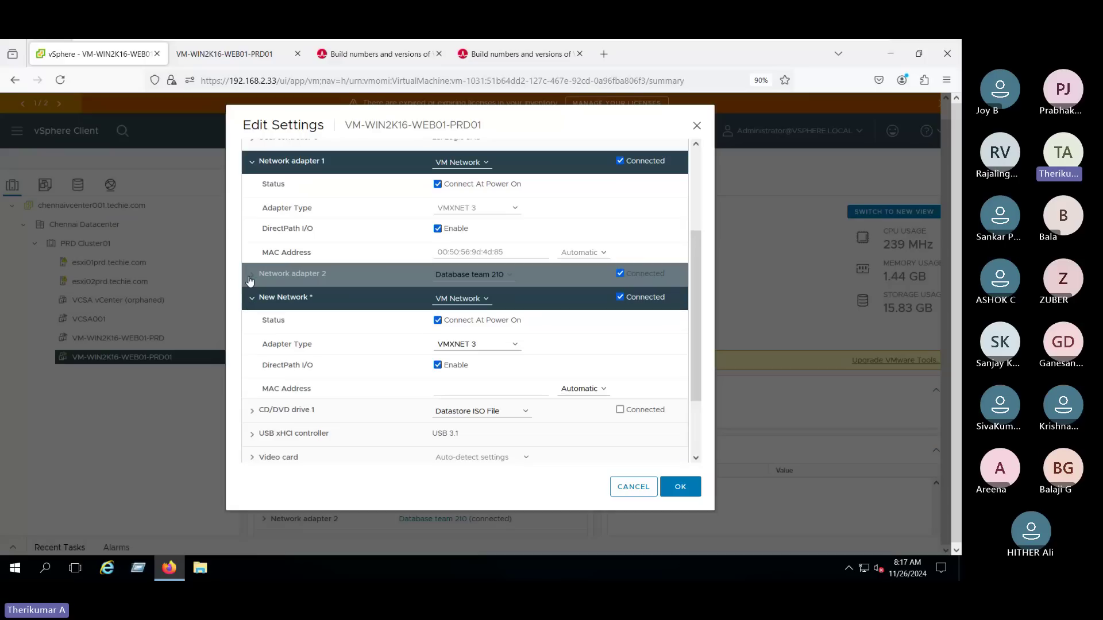
left_click(251, 276)
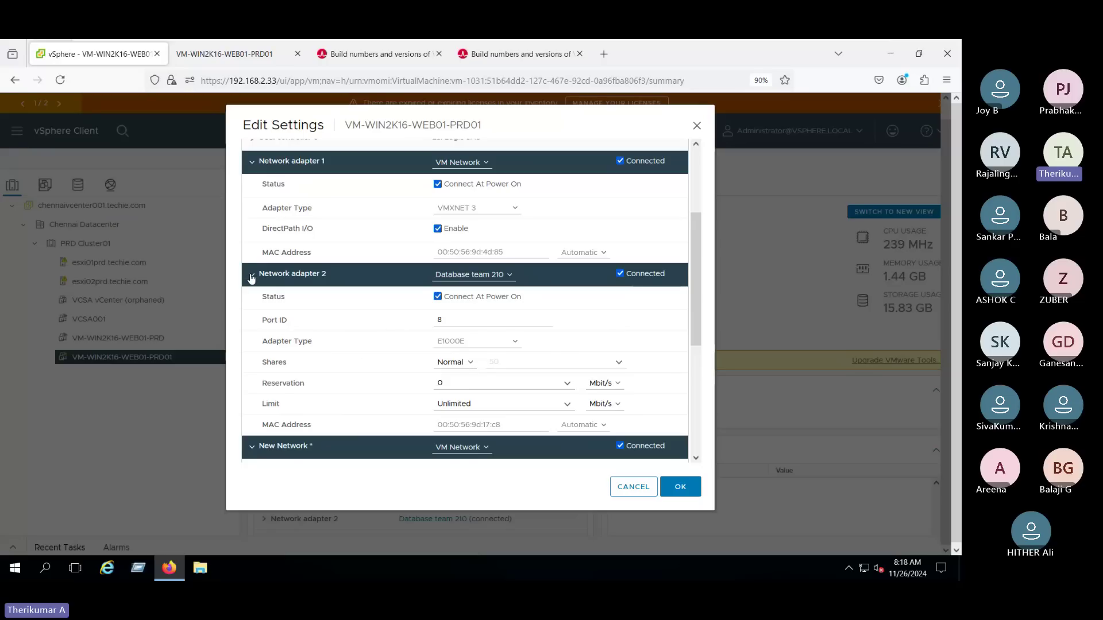
left_click(252, 277)
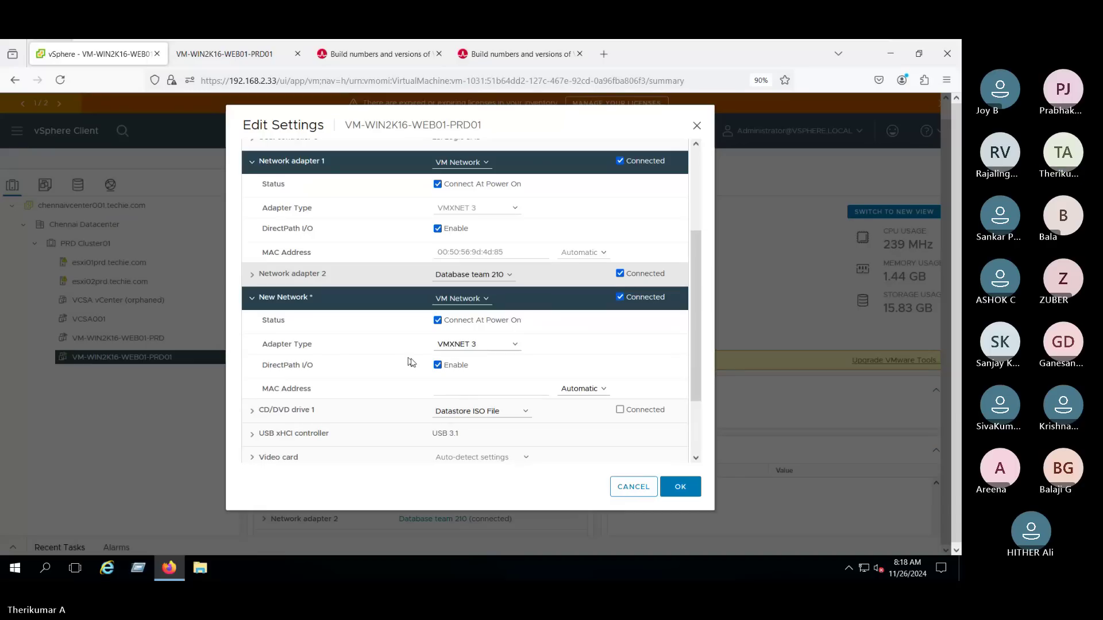
left_click(256, 300)
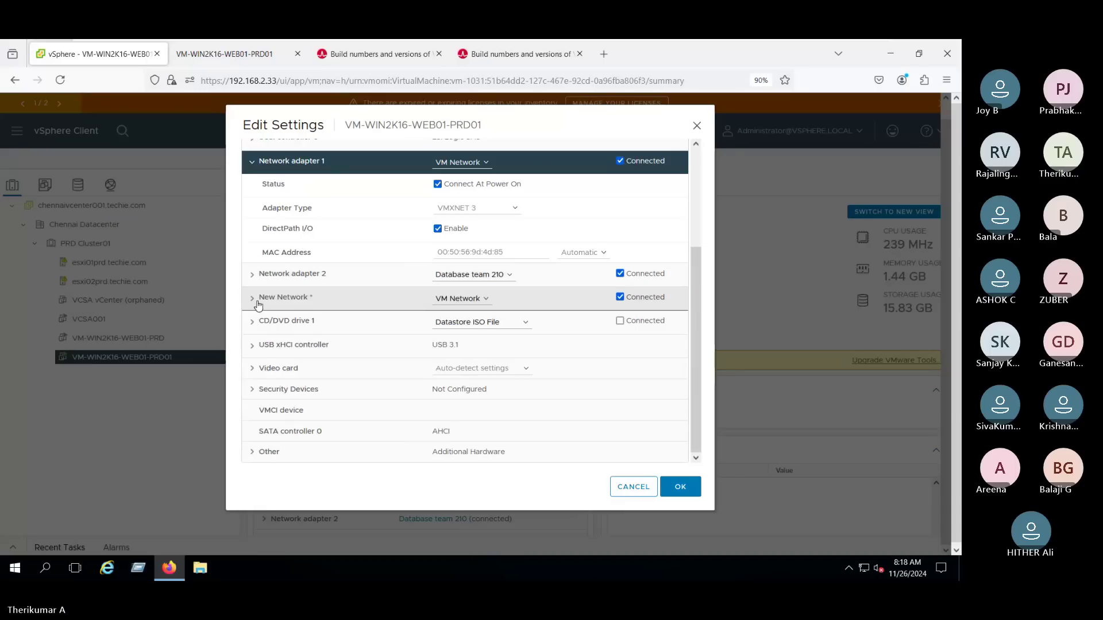
left_click(251, 161)
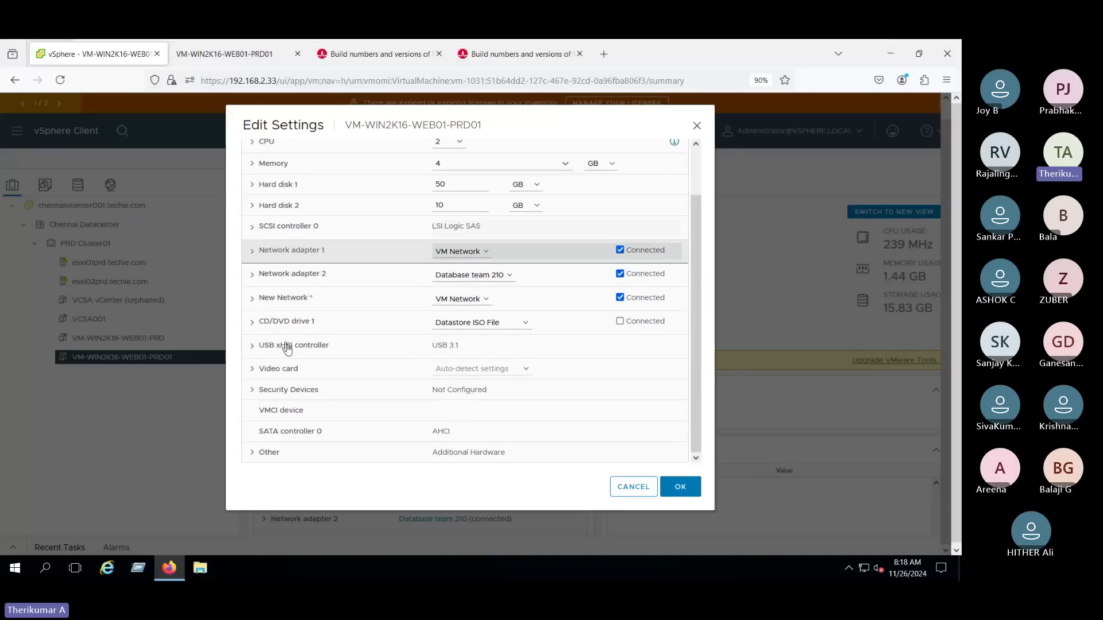
Review the disk settings of Hard disk 1 and the controller type of SCSI controller 0
scroll(260, 240, "up", 2)
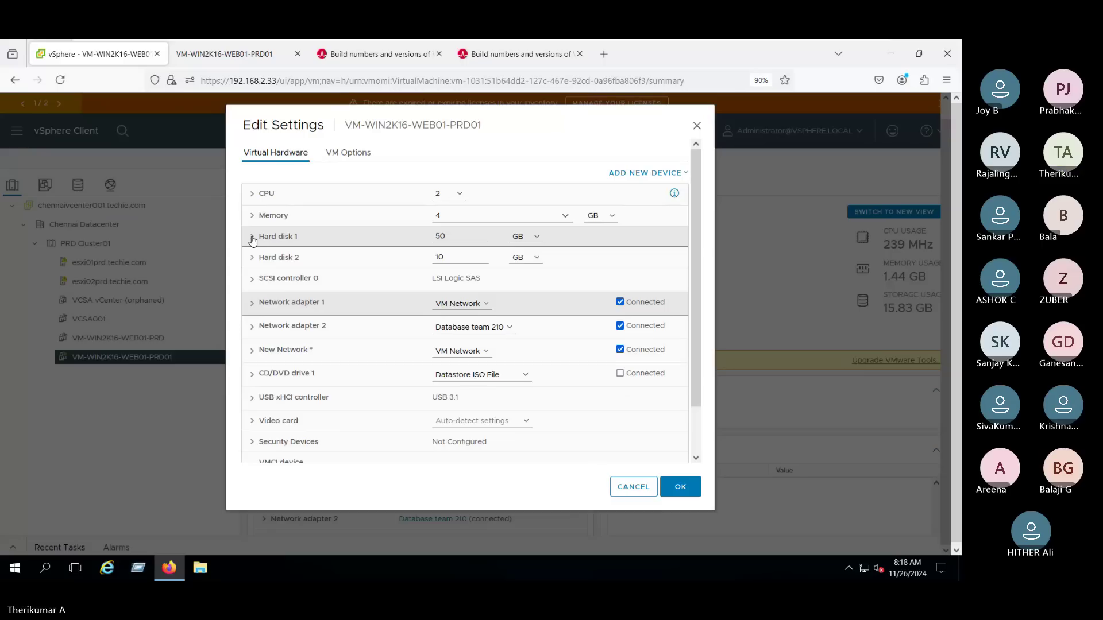
left_click(252, 239)
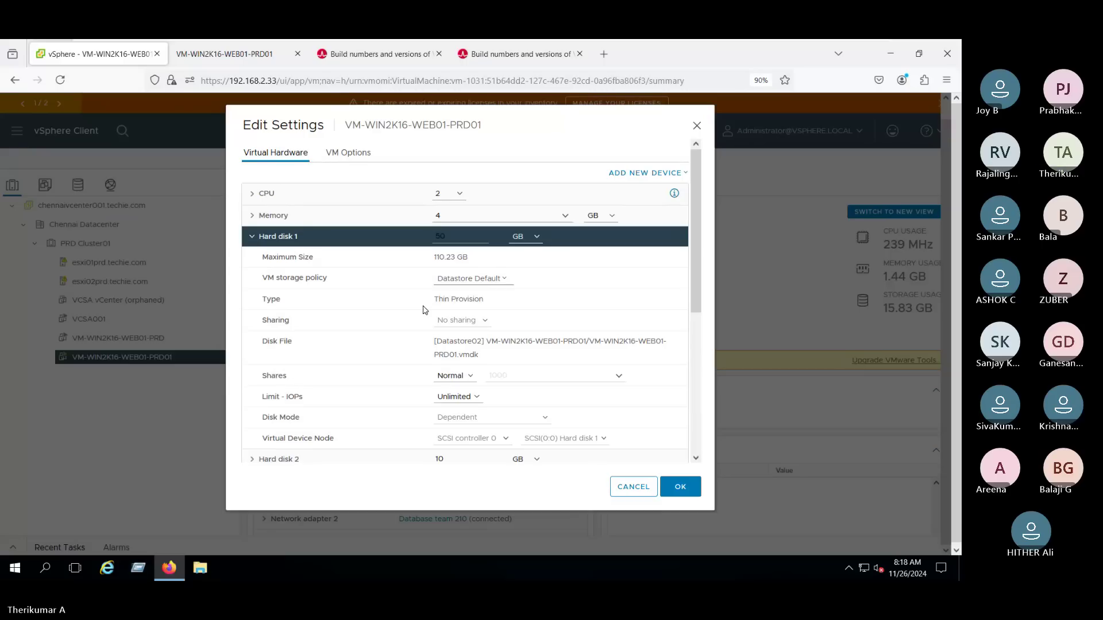
scroll(419, 309, "down", 1)
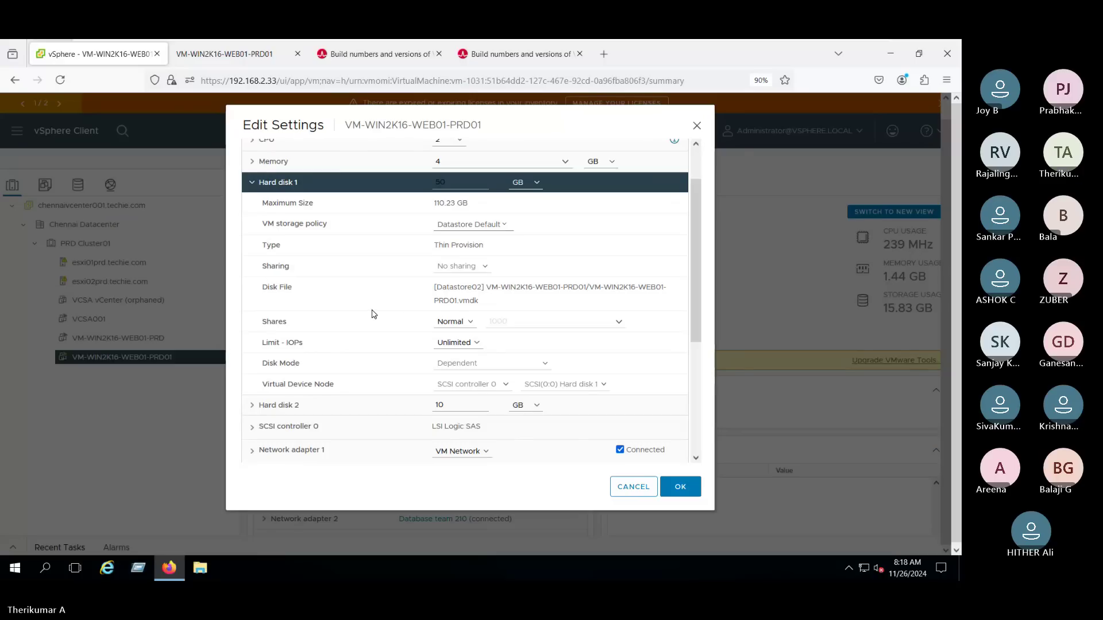
scroll(374, 315, "up", 1)
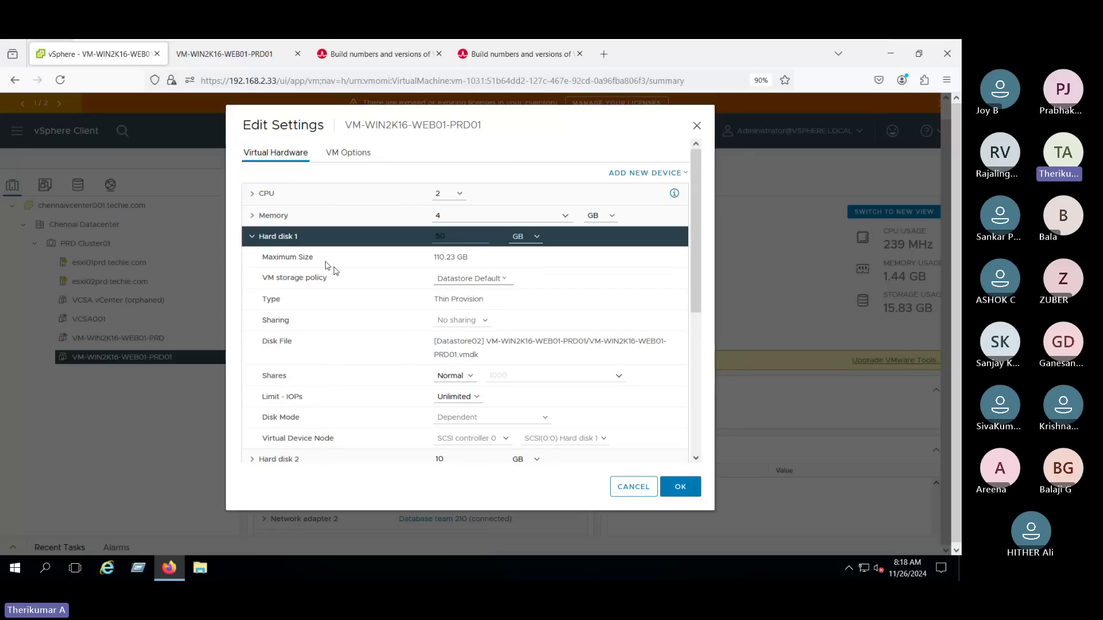
left_click(322, 238)
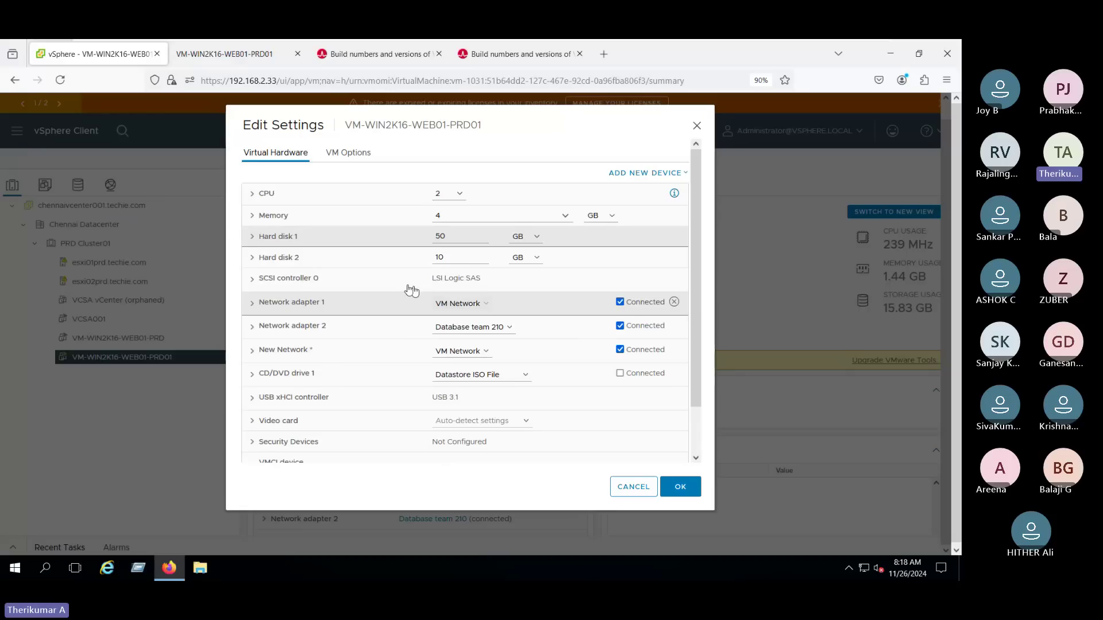
triple_click(484, 280)
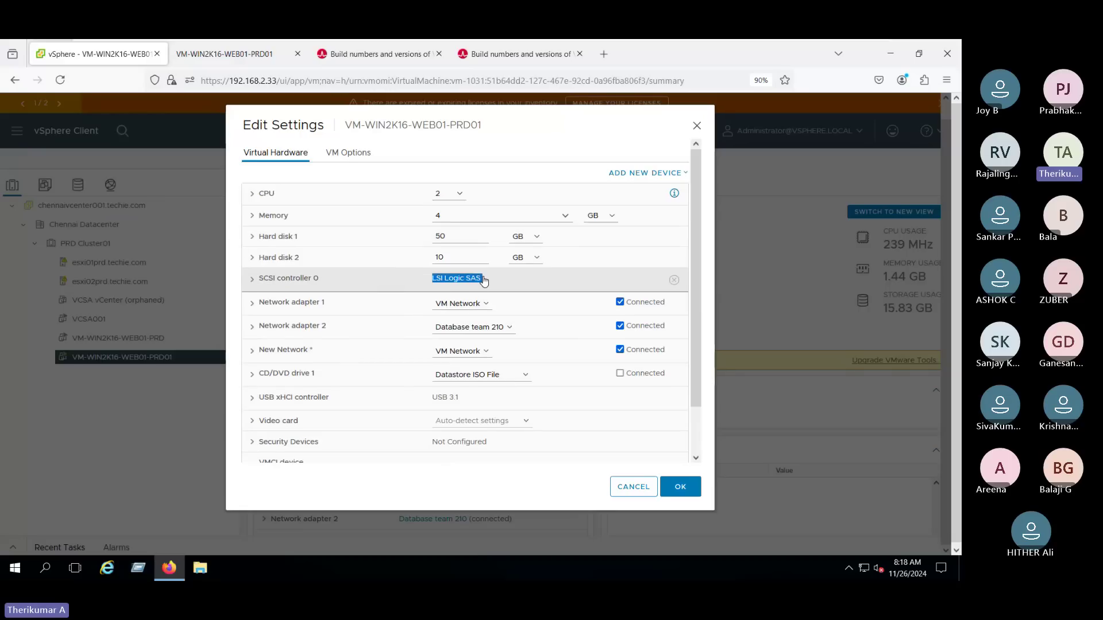
left_click(471, 287)
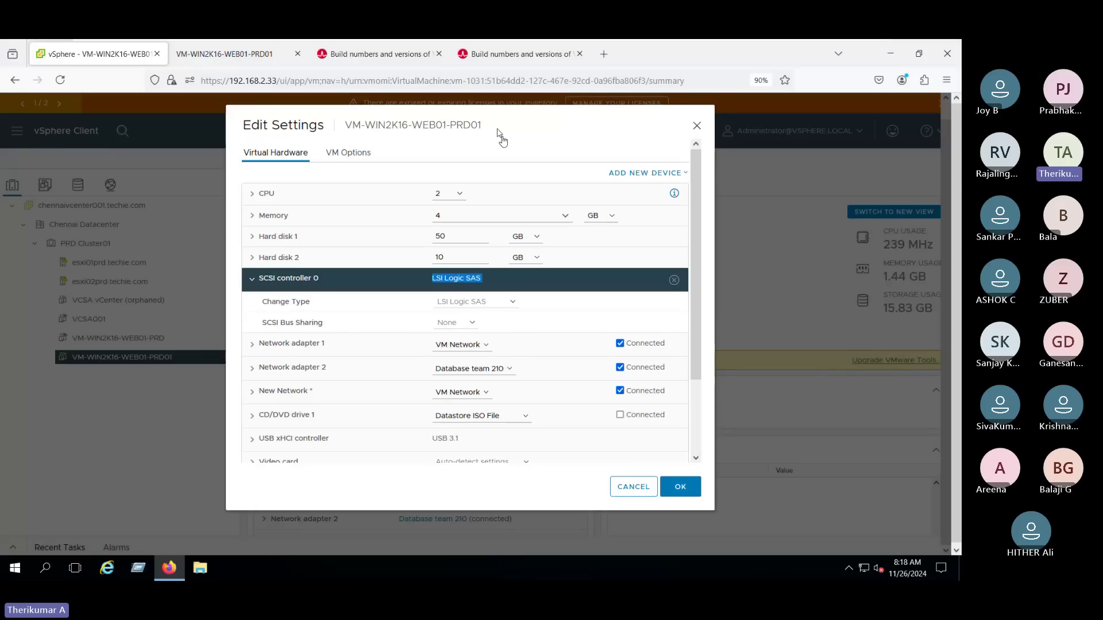
Add a new SCSI controller to the VM's hardware and change its type to VMware Paravirtual
left_click(663, 173)
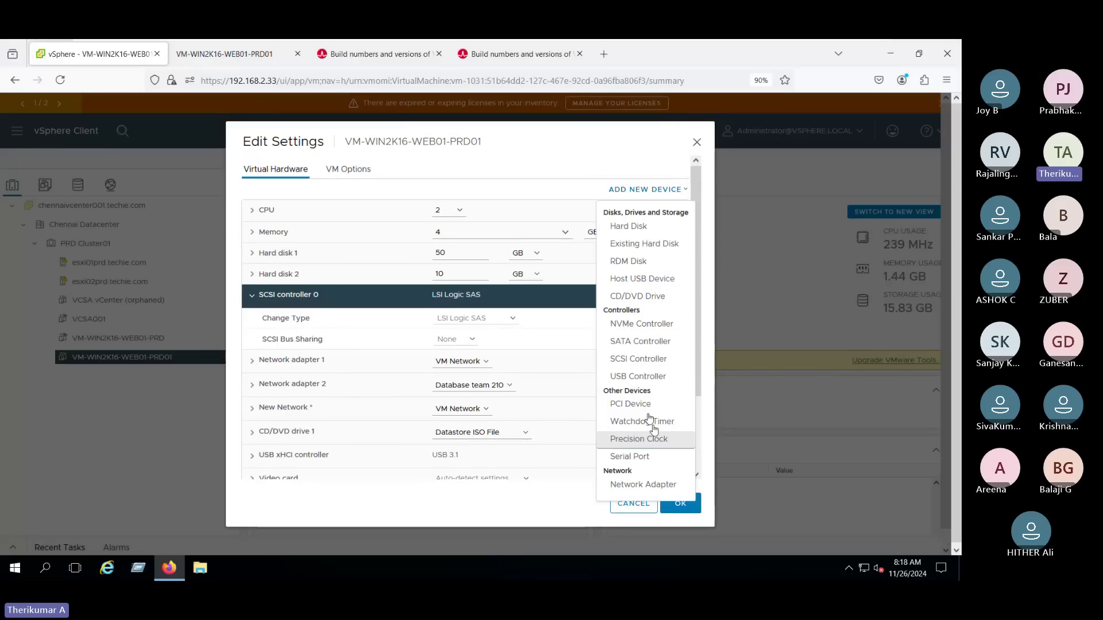
left_click(648, 360)
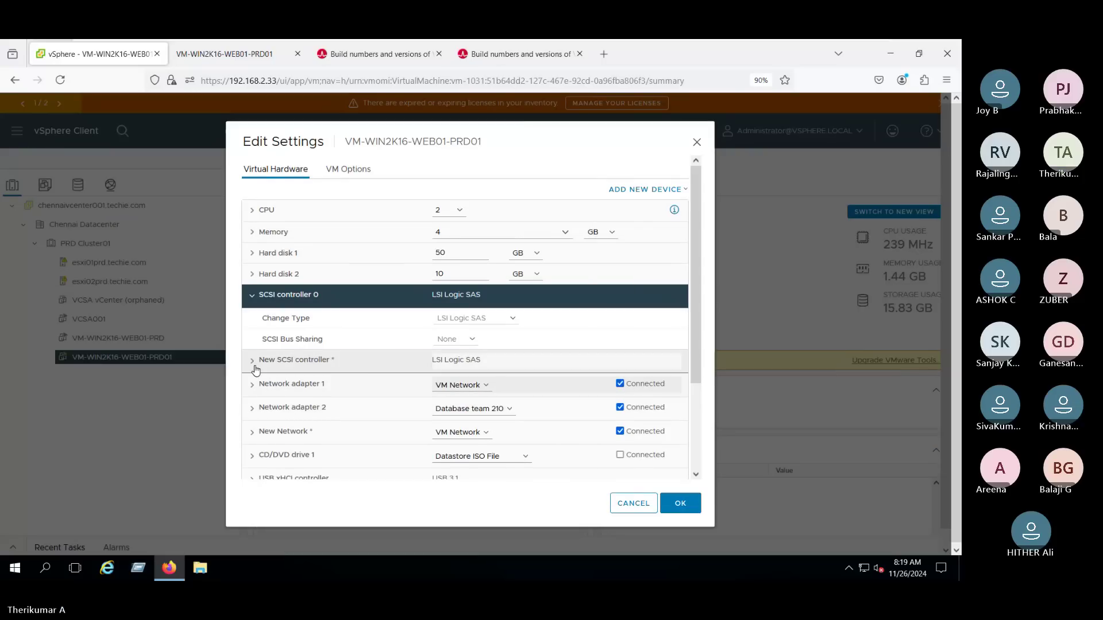
left_click(256, 364)
left_click(486, 385)
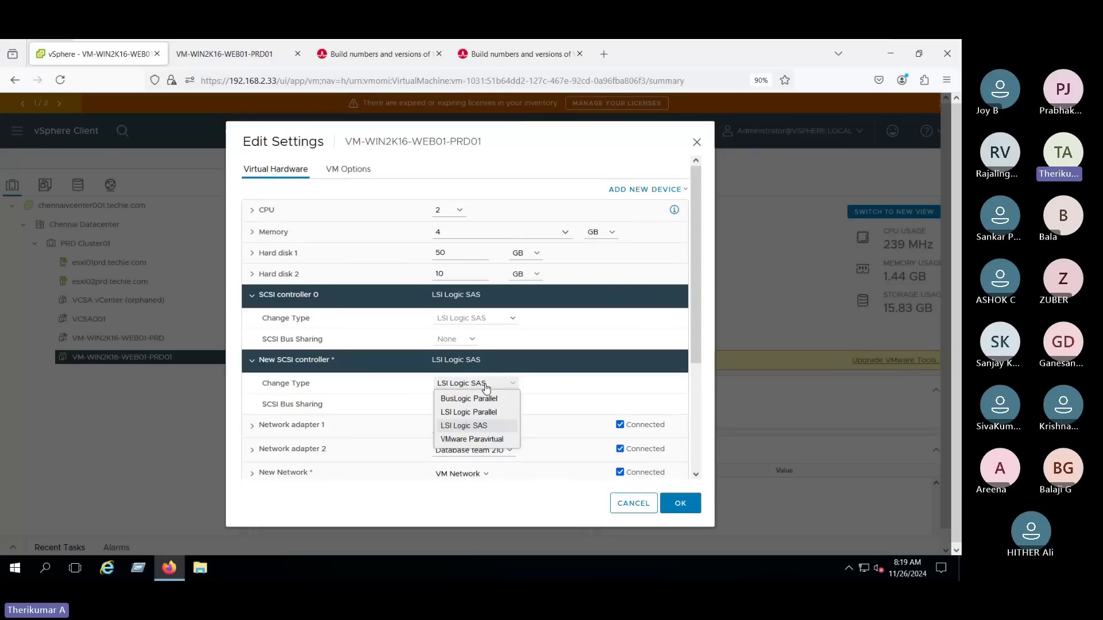
left_click(477, 438)
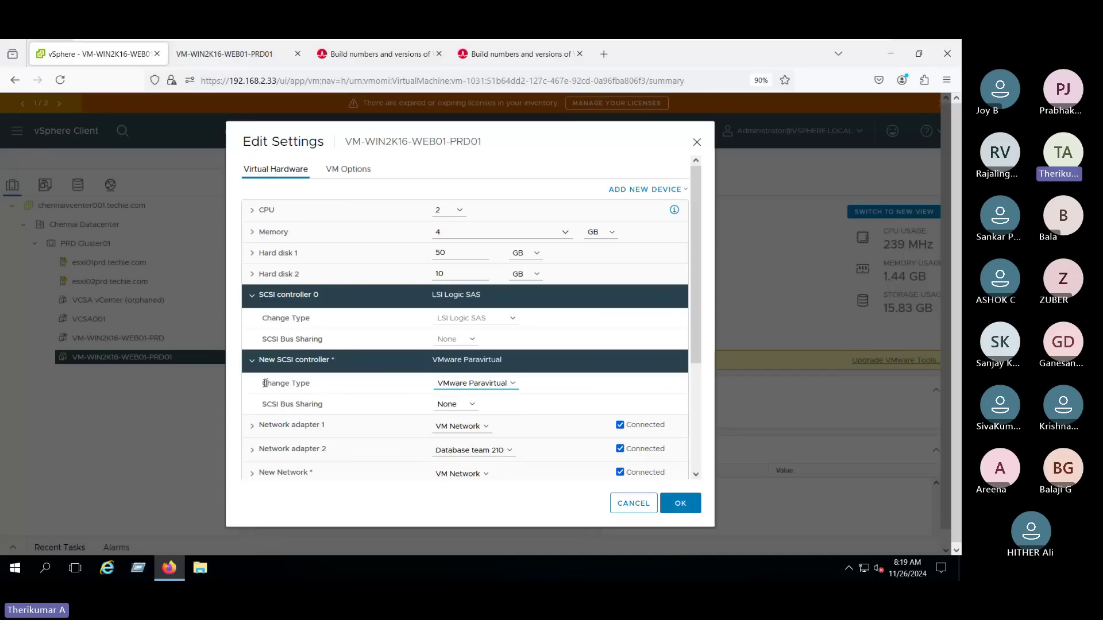
left_click_drag(265, 383, 307, 382)
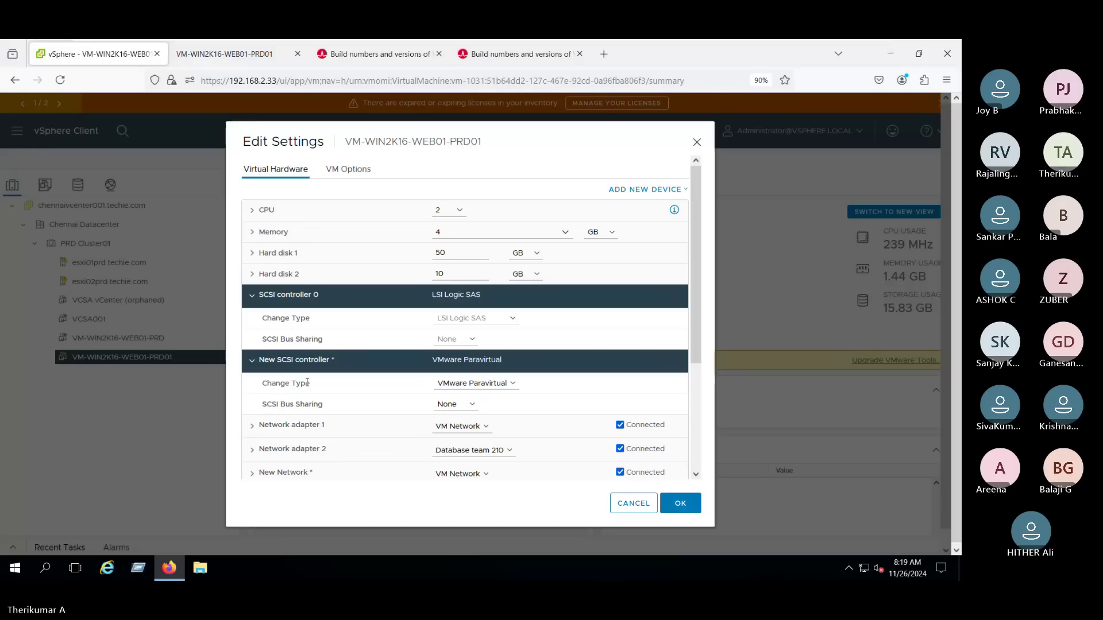
Expand Hard disk 2 and review the options for its IOPS limit
left_click(279, 274)
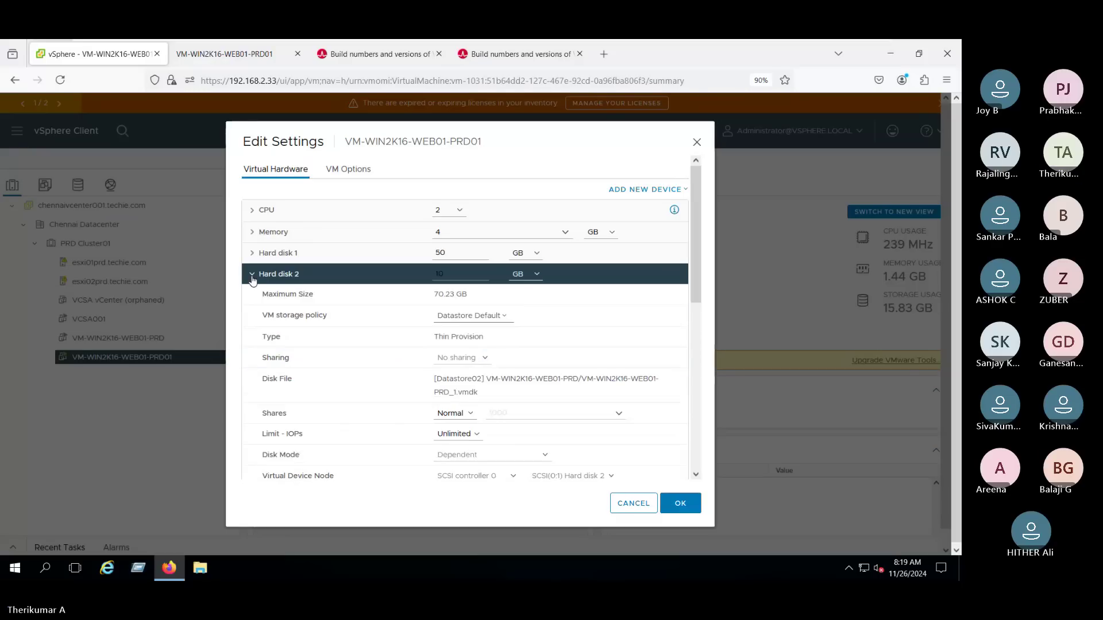
scroll(305, 345, "down", 1)
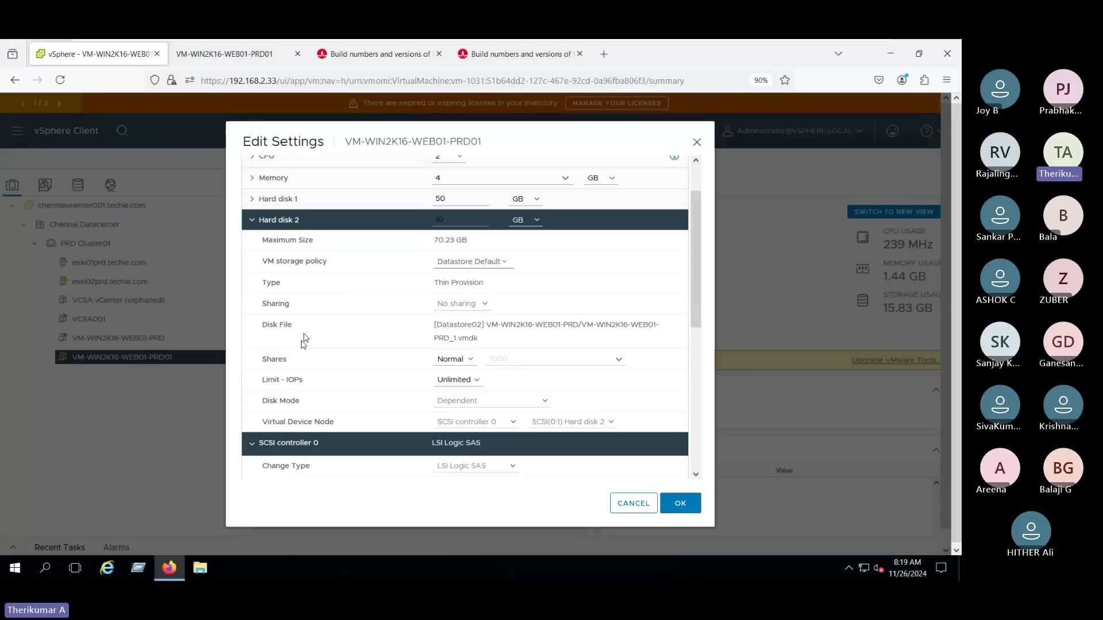
left_click_drag(263, 381, 466, 392)
left_click(282, 381)
left_click(451, 380)
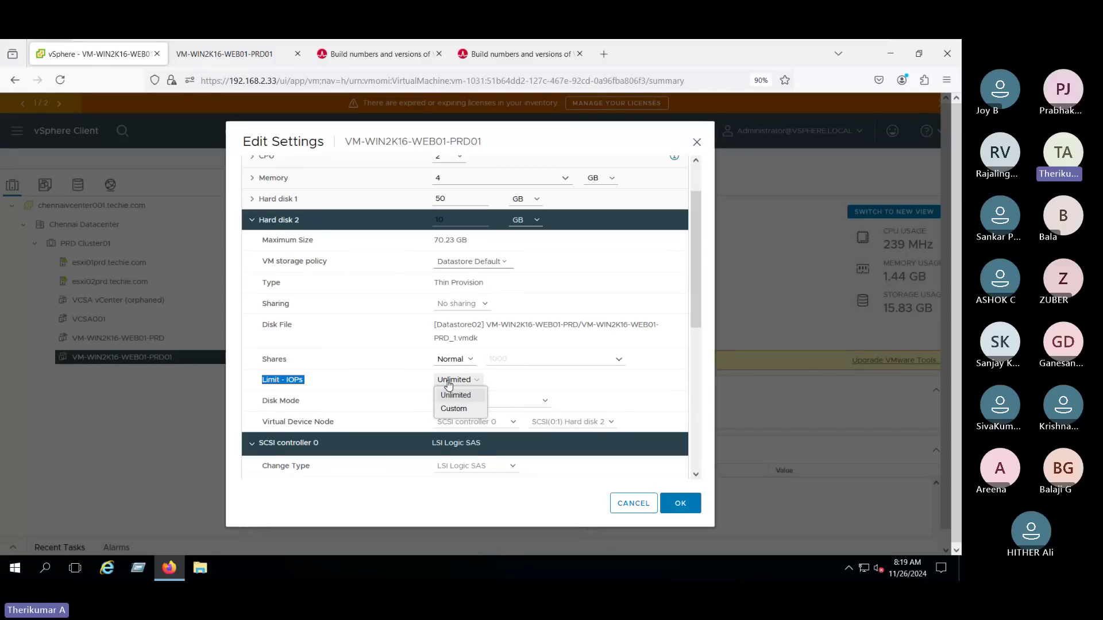
left_click(357, 379)
left_click(333, 383)
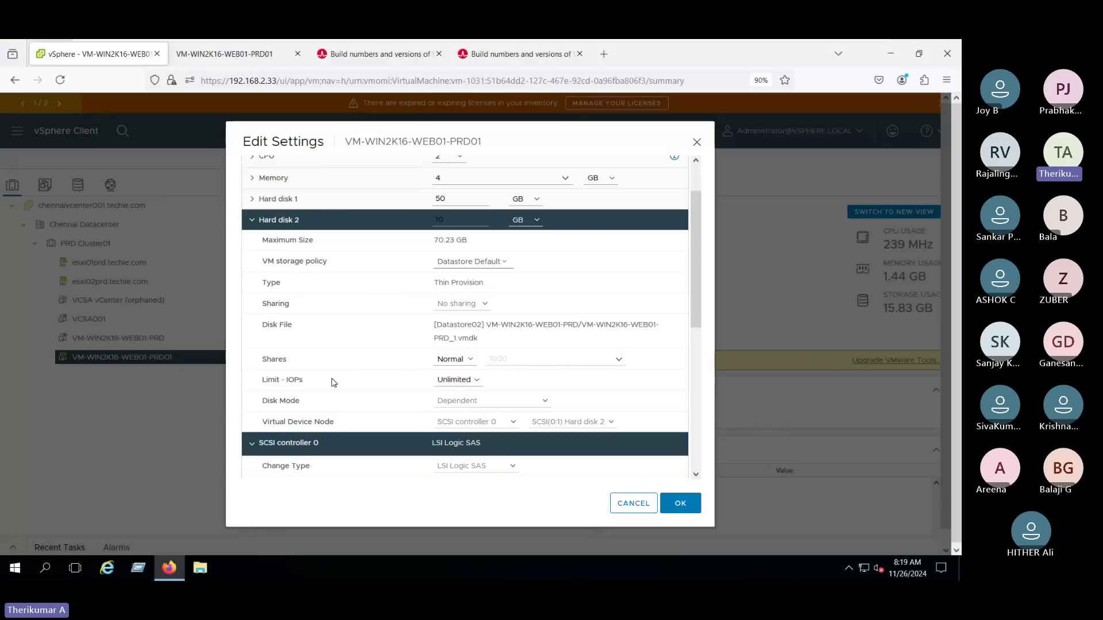
Change Hard disk 2's IOPS limit to Custom with a value of 400
left_click(458, 390)
left_click(462, 413)
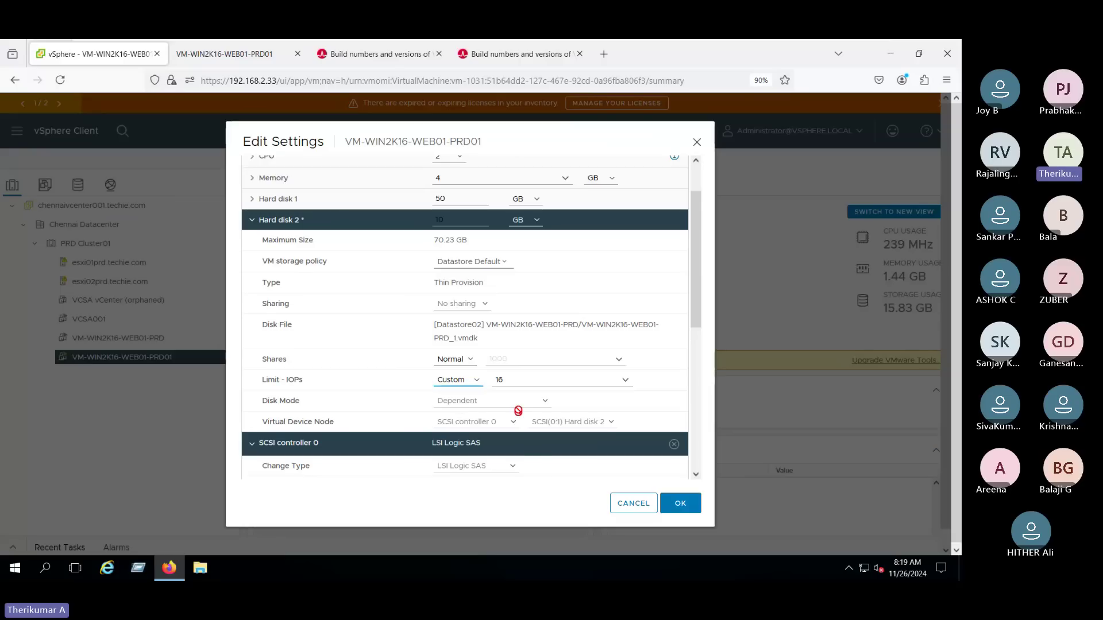
left_click(520, 383)
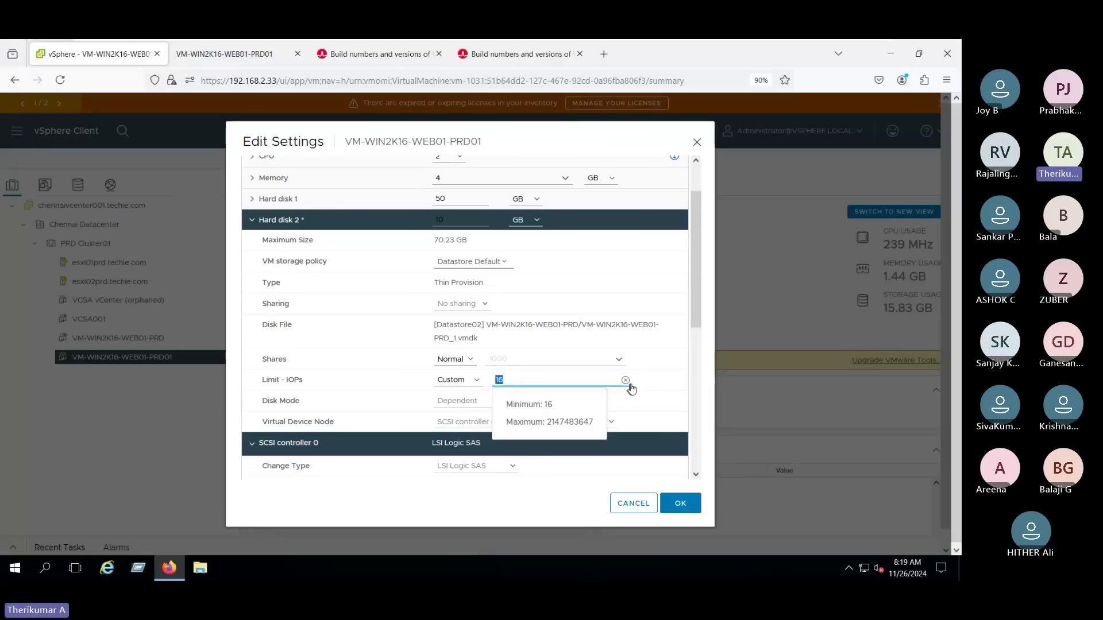
type("4")
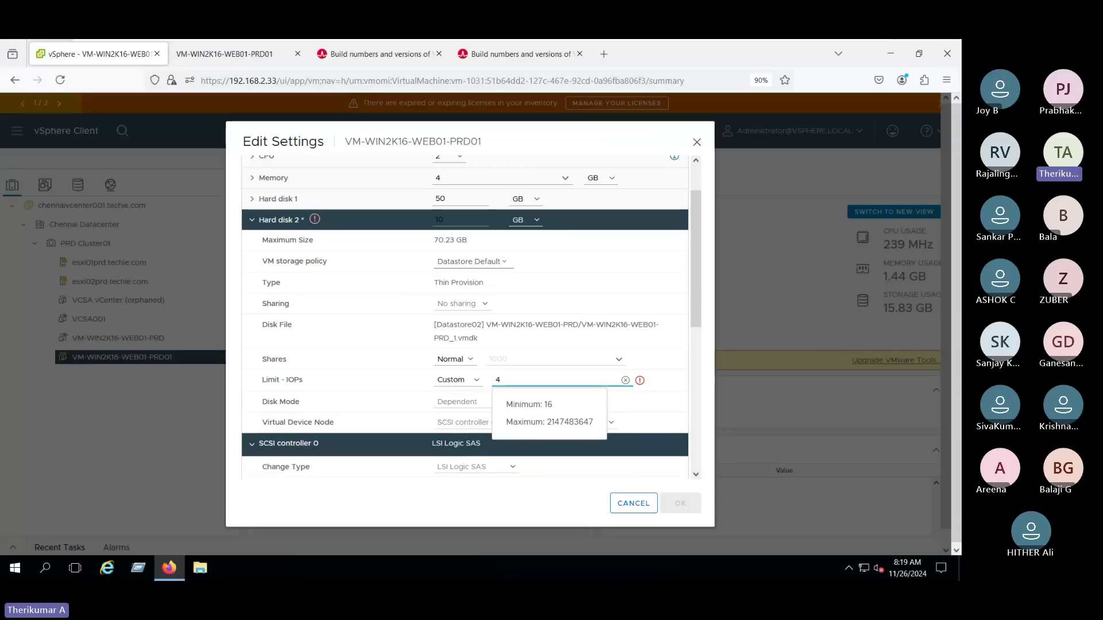
type("00")
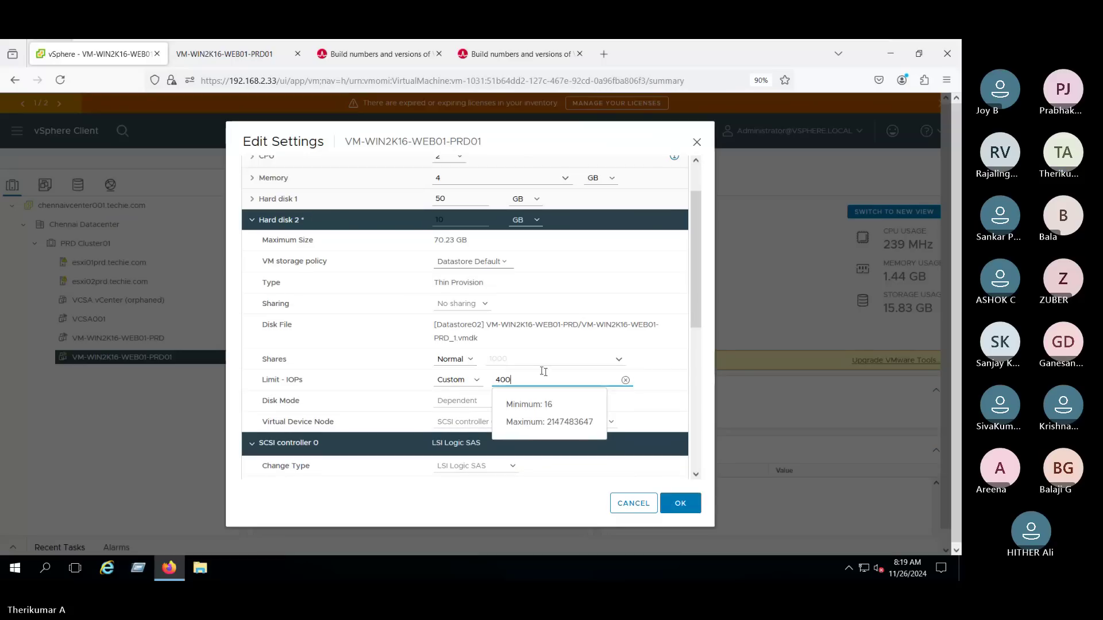
left_click(377, 377)
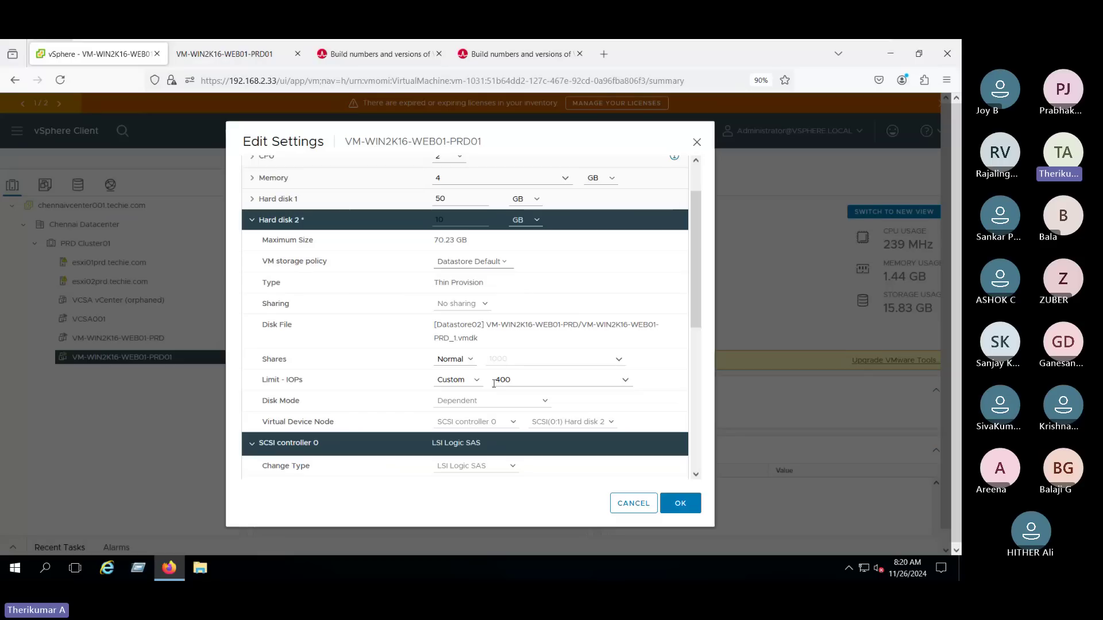
Return Hard disk 2's IOPS limit to Unlimited, switch it to Custom again, and review the limit options
left_click_drag(260, 382, 326, 389)
left_click(469, 388)
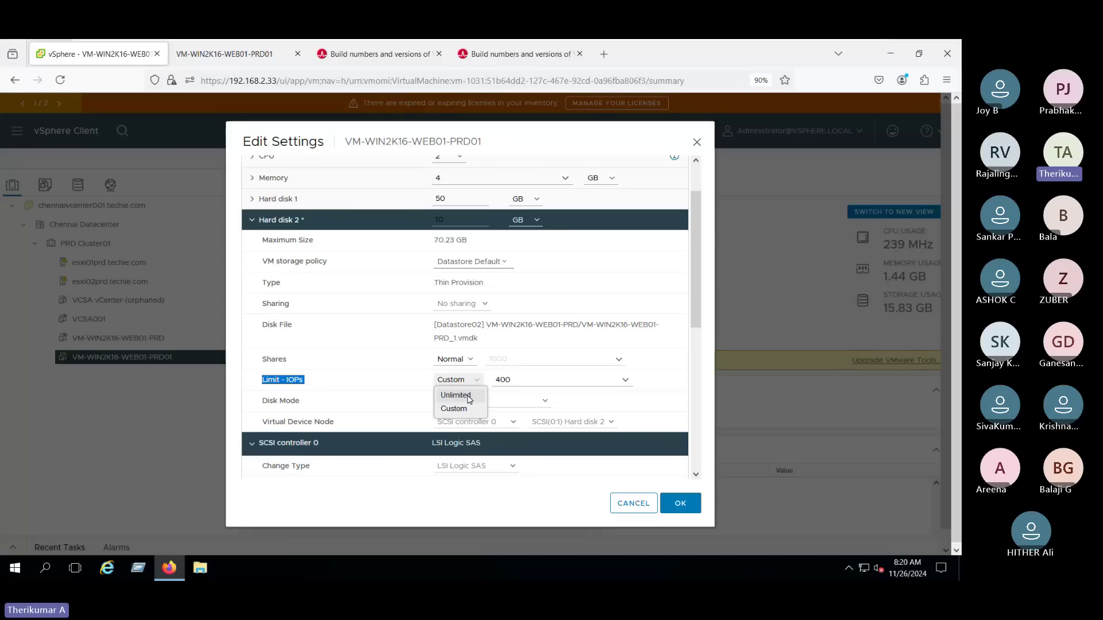
left_click(468, 397)
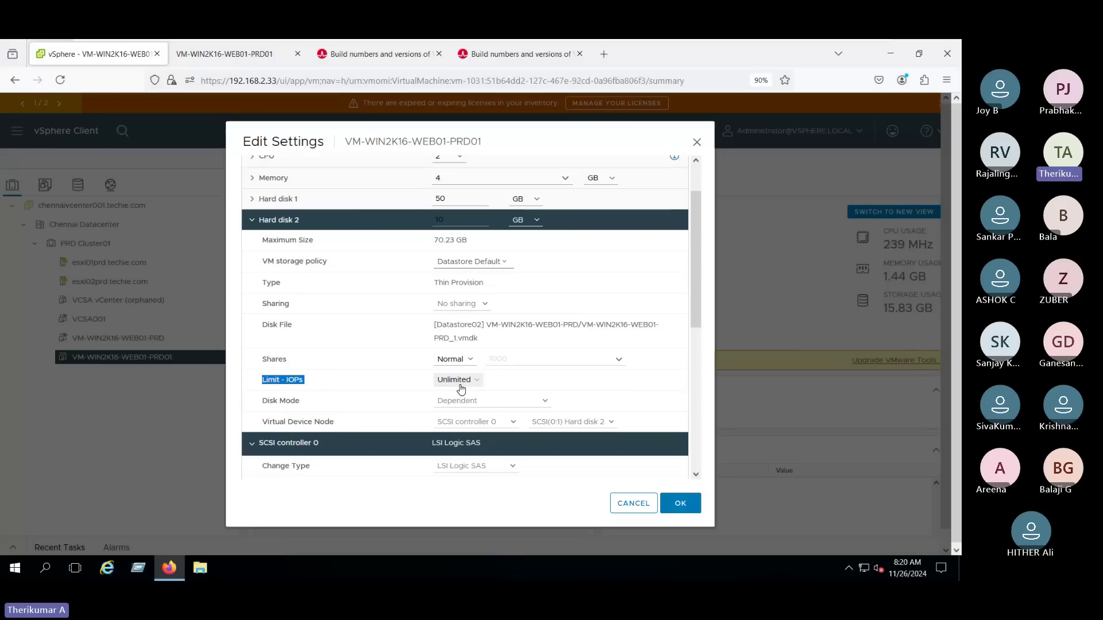
left_click(462, 383)
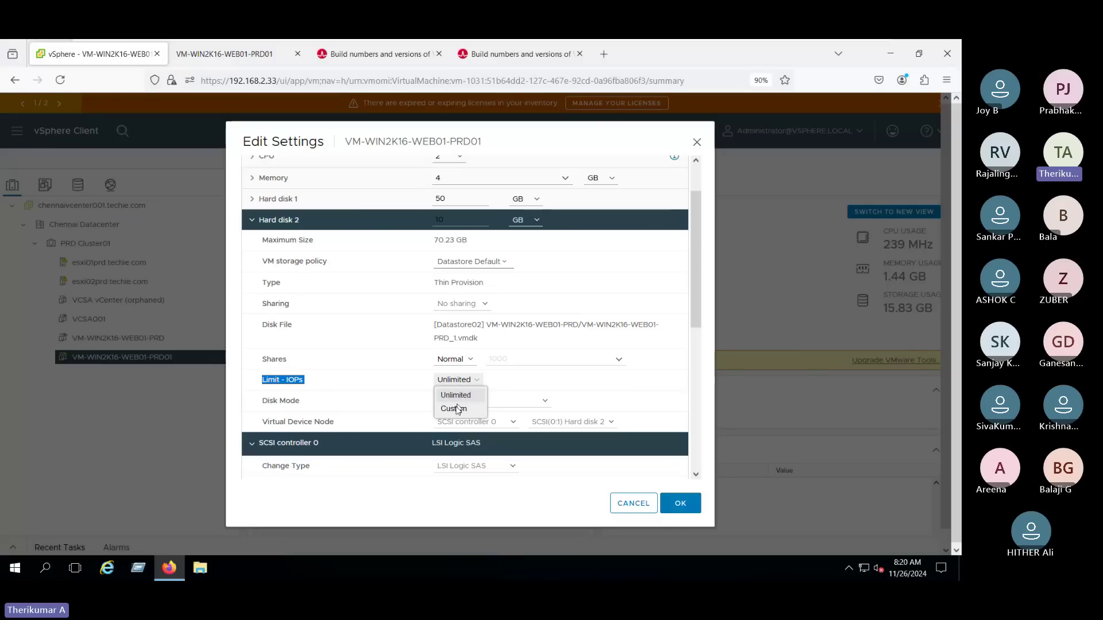
left_click(457, 409)
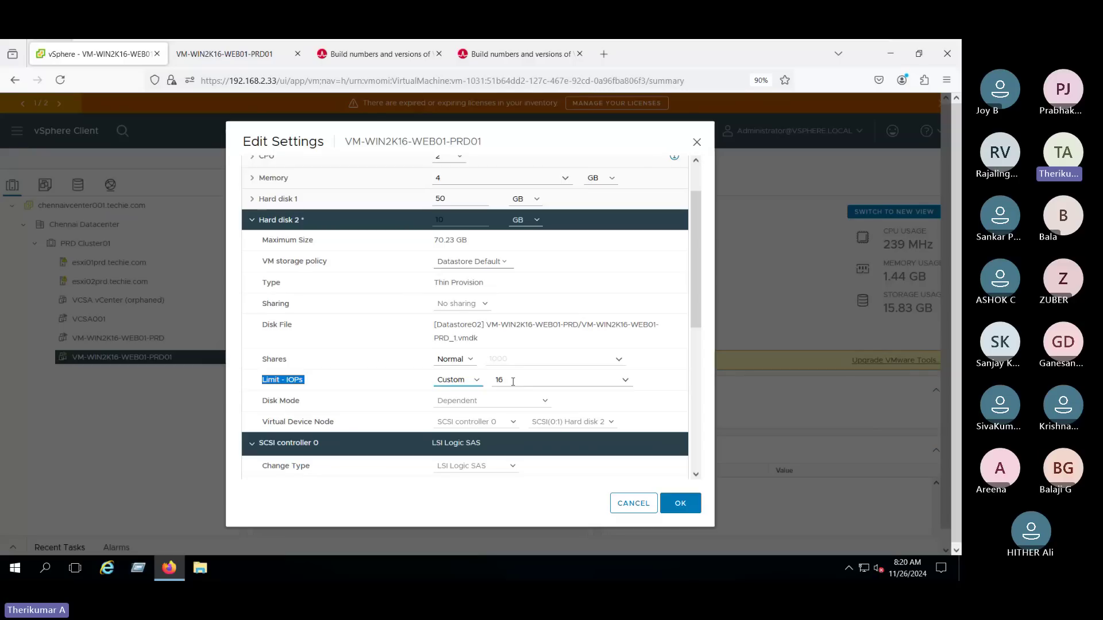
left_click(458, 380)
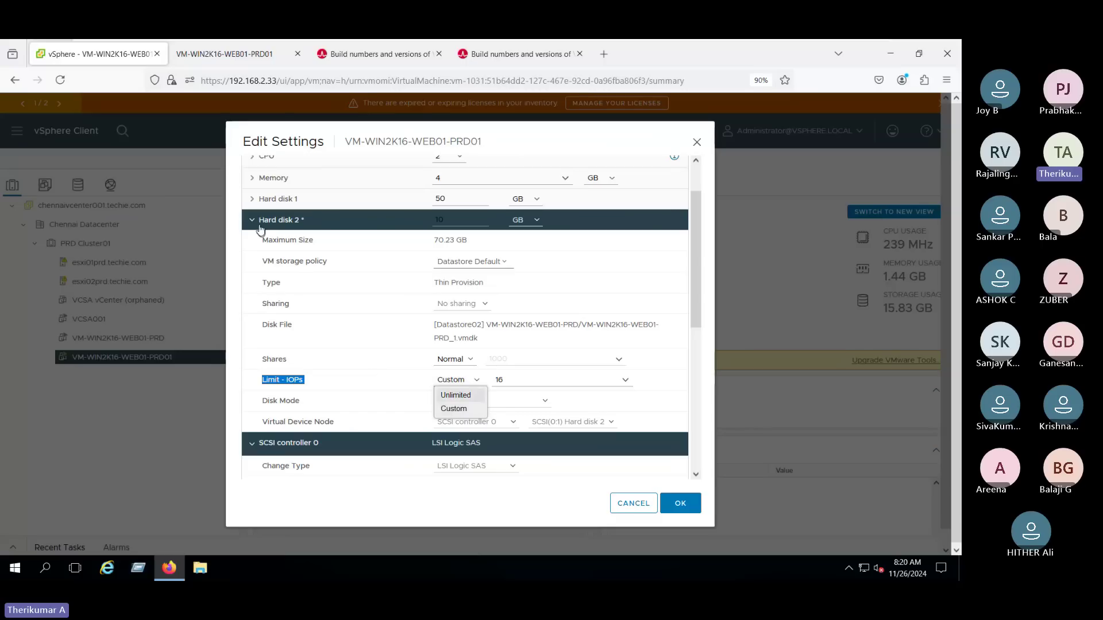
Check the IOPS limit of Hard disk 1 and discard all pending changes to the VM's settings
left_click(258, 199)
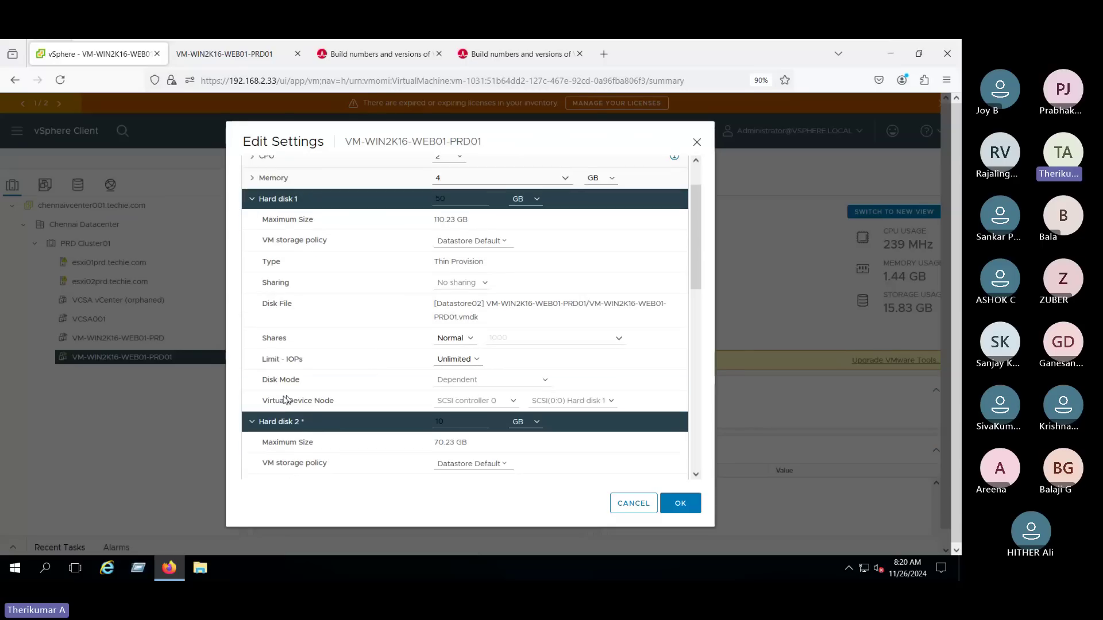
left_click_drag(261, 363, 426, 361)
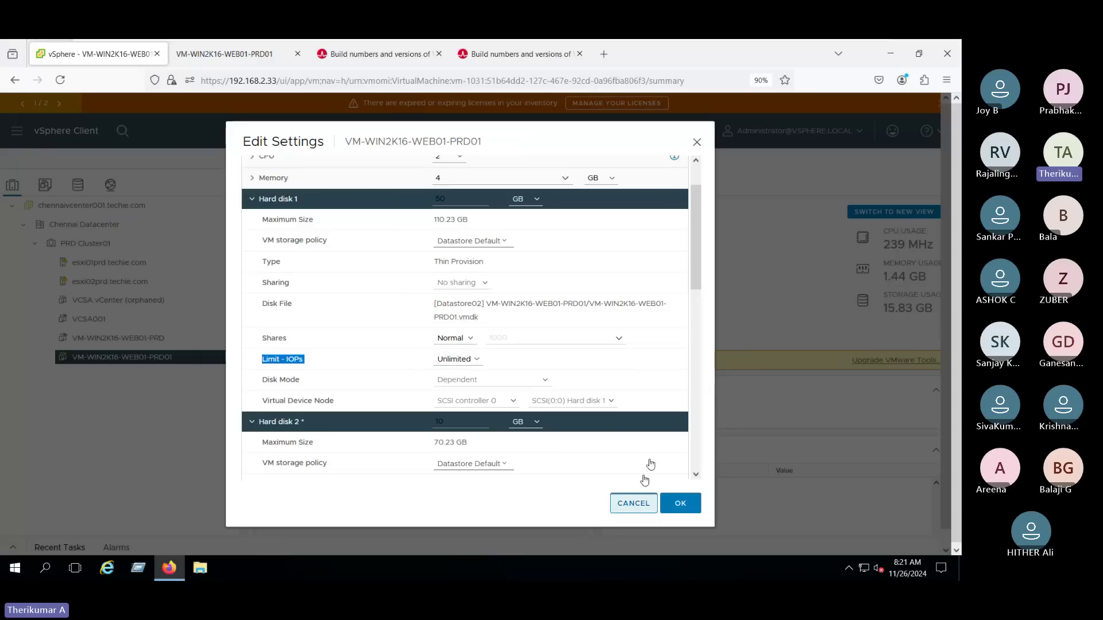
left_click(634, 503)
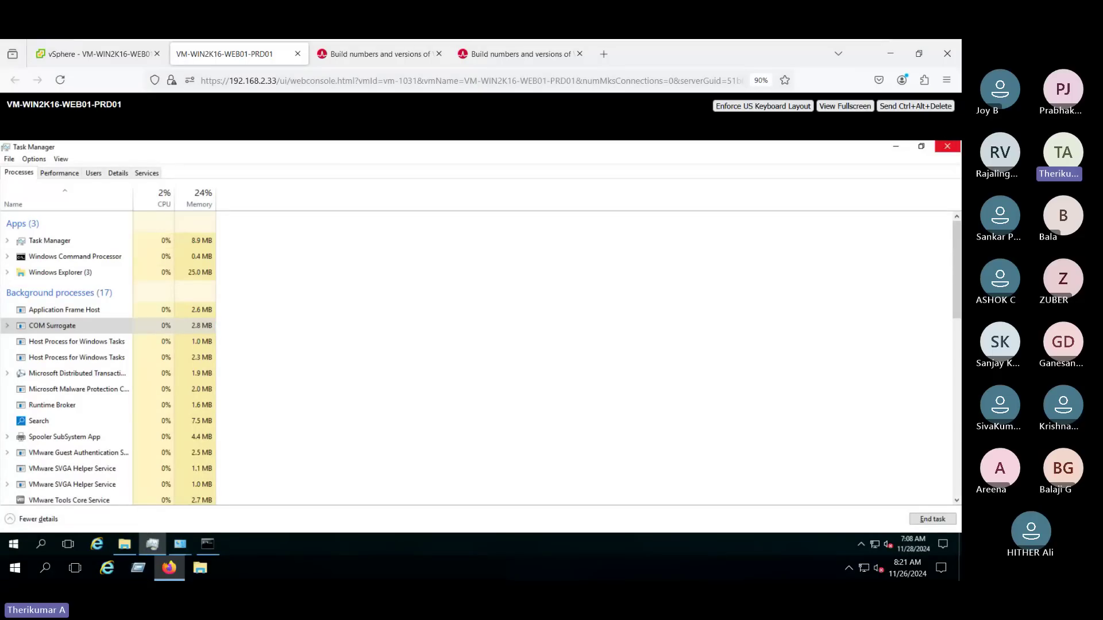
Close Task Manager, the command prompt and the System window in the guest OS, and return to the VM's vSphere summary
left_click(948, 146)
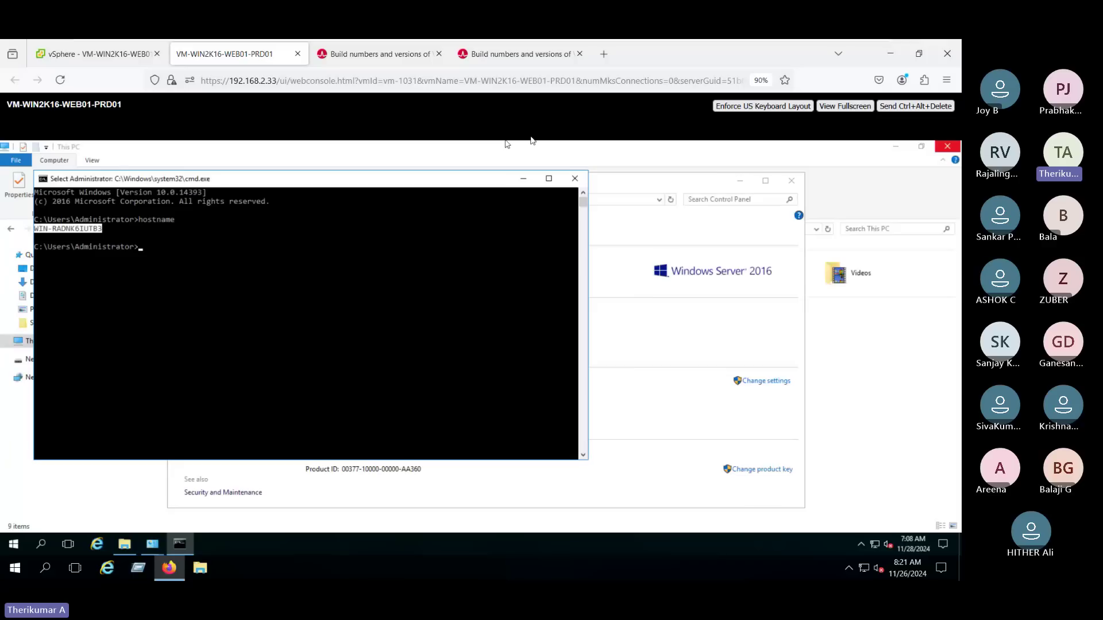
left_click(580, 183)
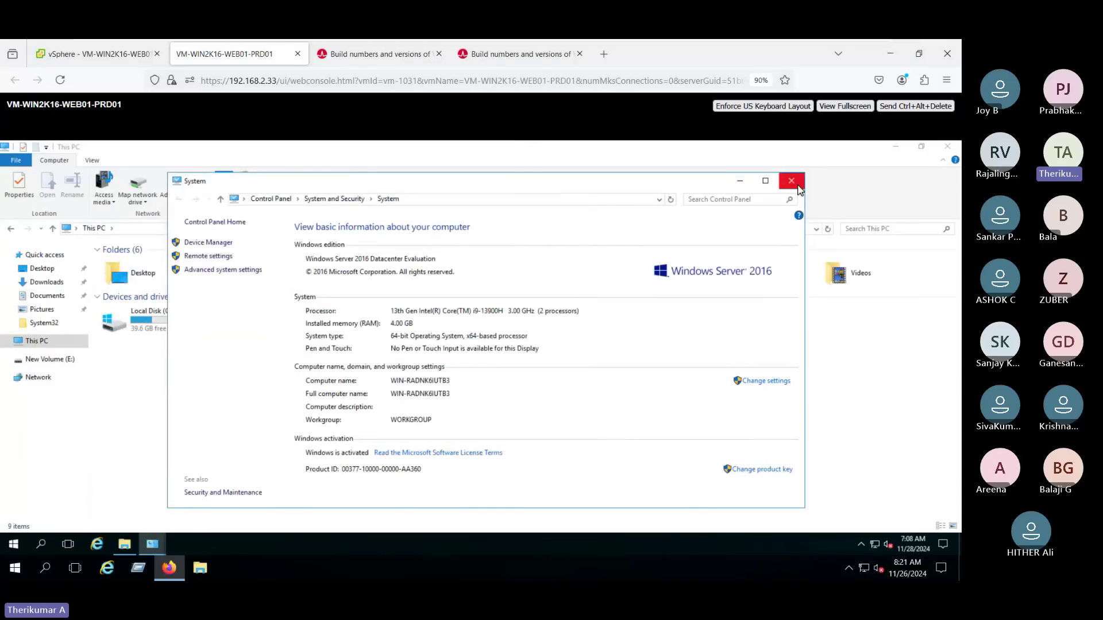
left_click(791, 182)
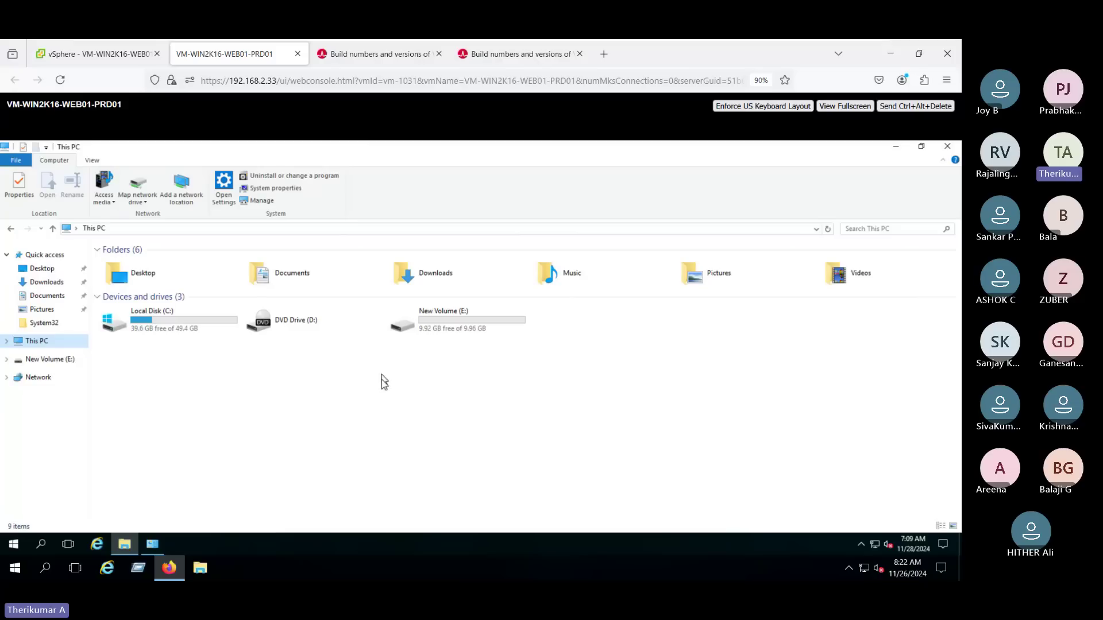
left_click(97, 63)
Switch to Notepad to consult the VM level Troubleshooting notes, and return to the Windows Server 2016 machine in full screen
mouse_move(853, 48)
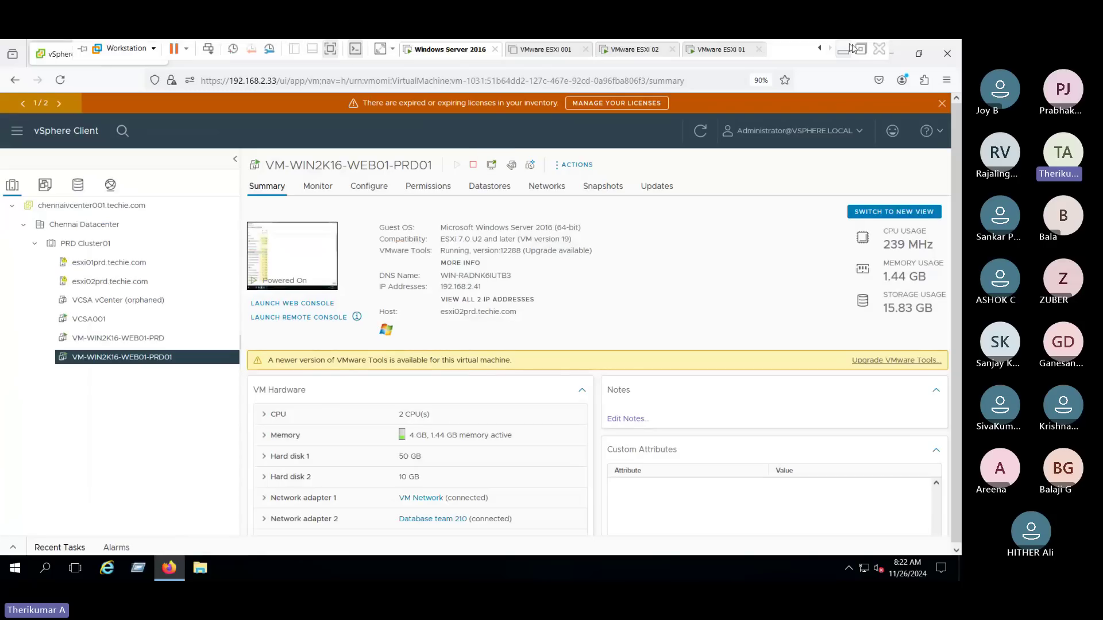
left_click(857, 48)
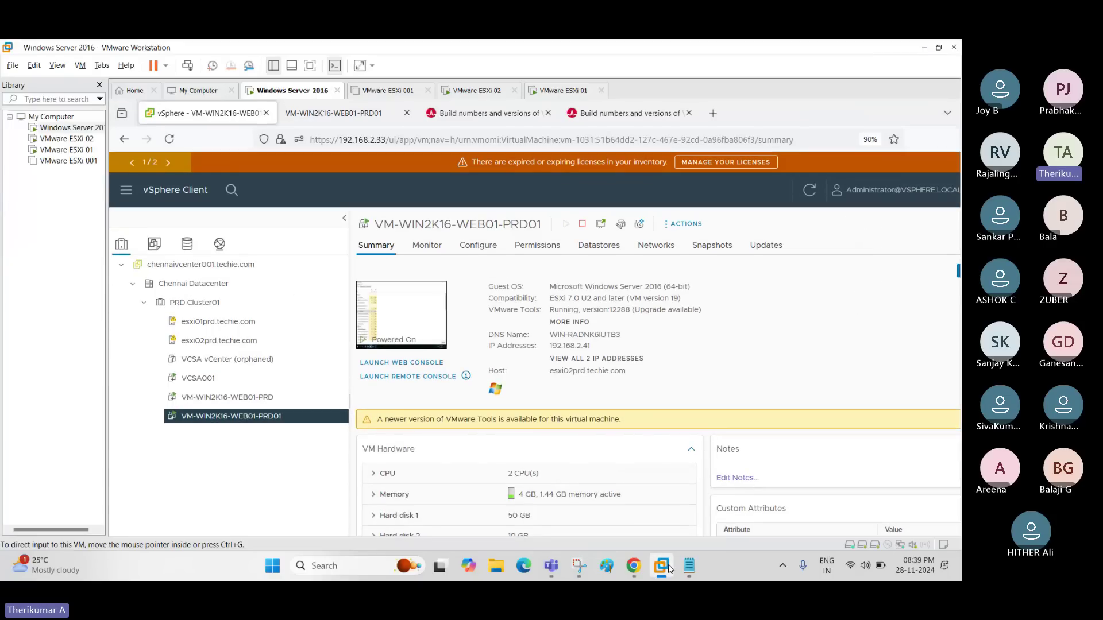
left_click(681, 567)
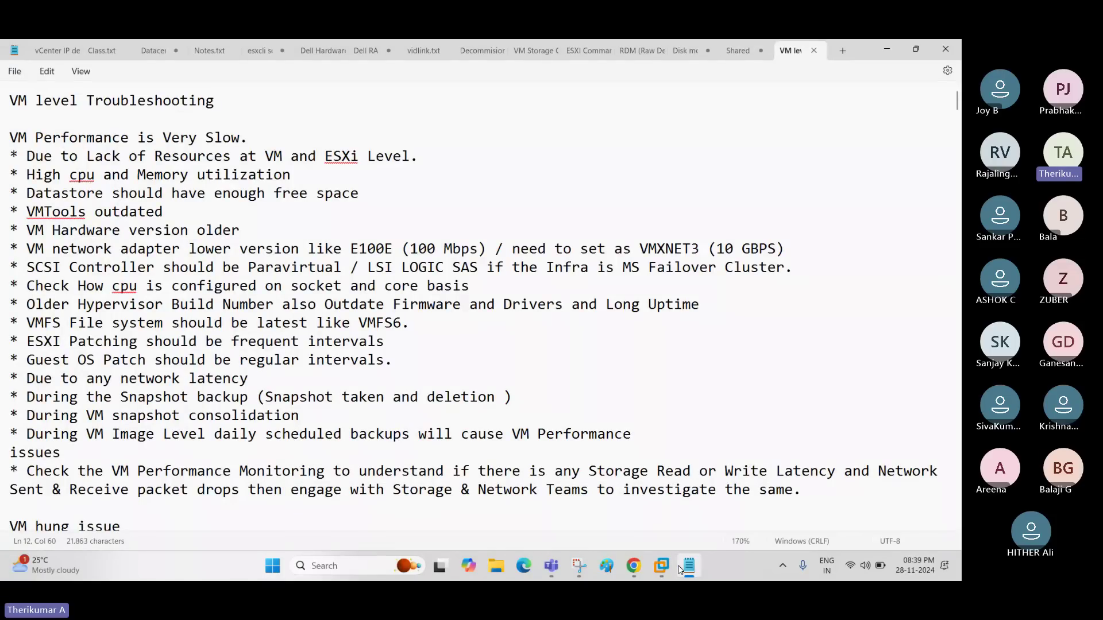
left_click(681, 569)
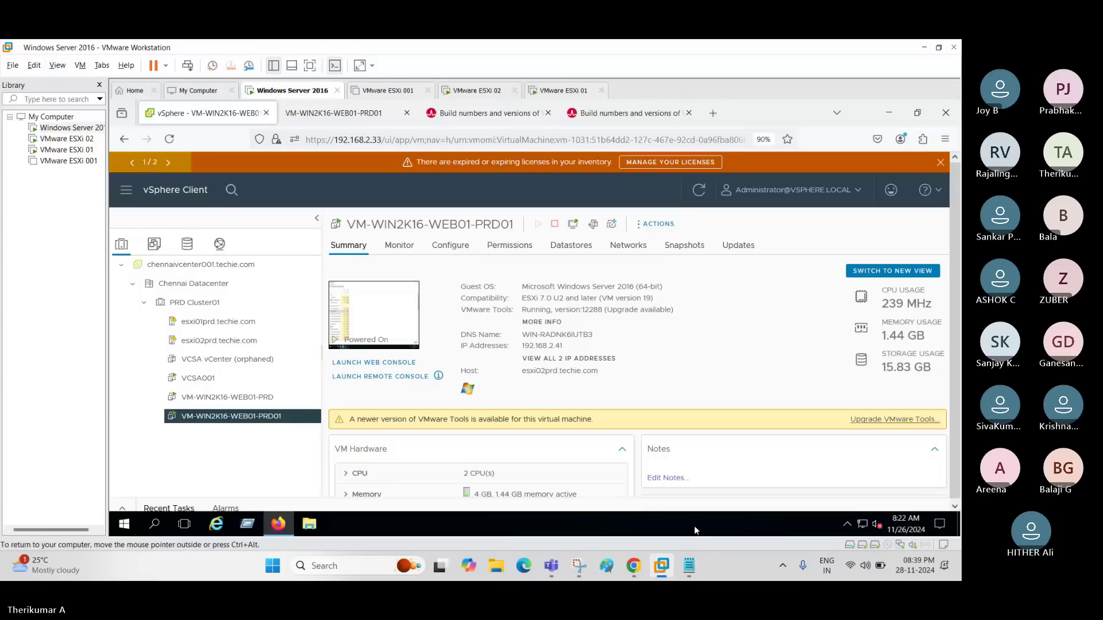
key("ctrl+alt+Return")
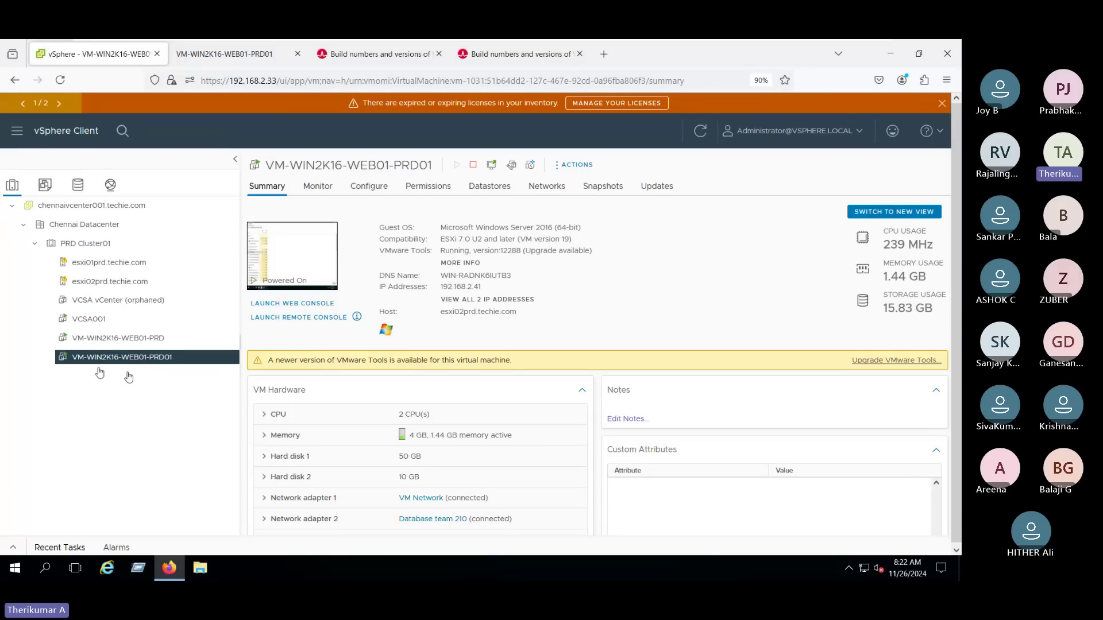
Check VM-WIN2K16-WEB01-PRD01 for existing snapshots
left_click(596, 190)
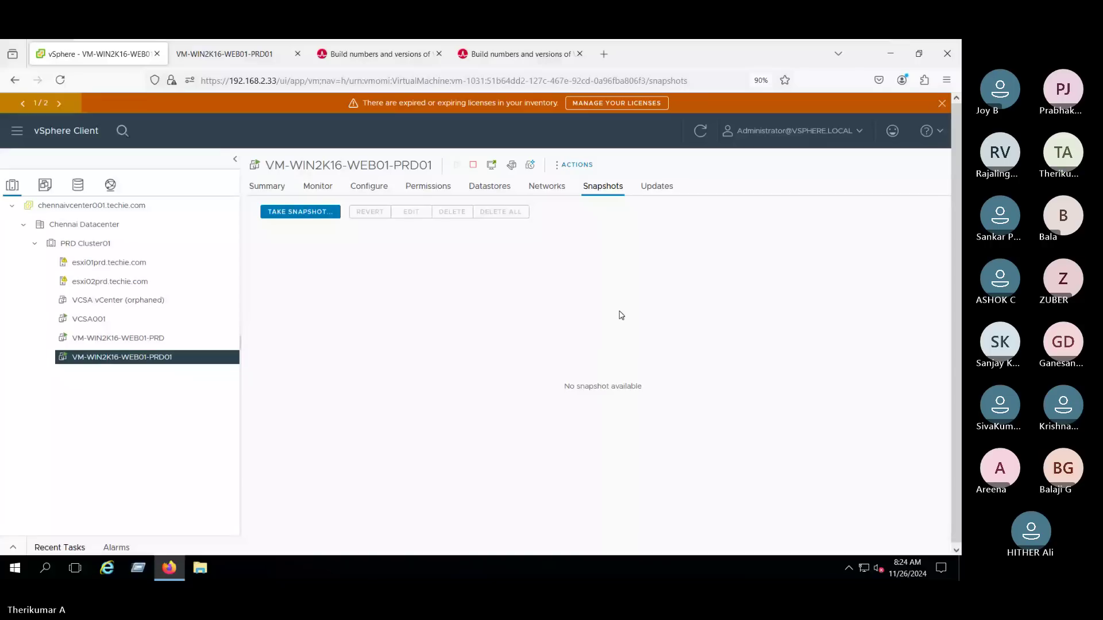
mouse_move(856, 51)
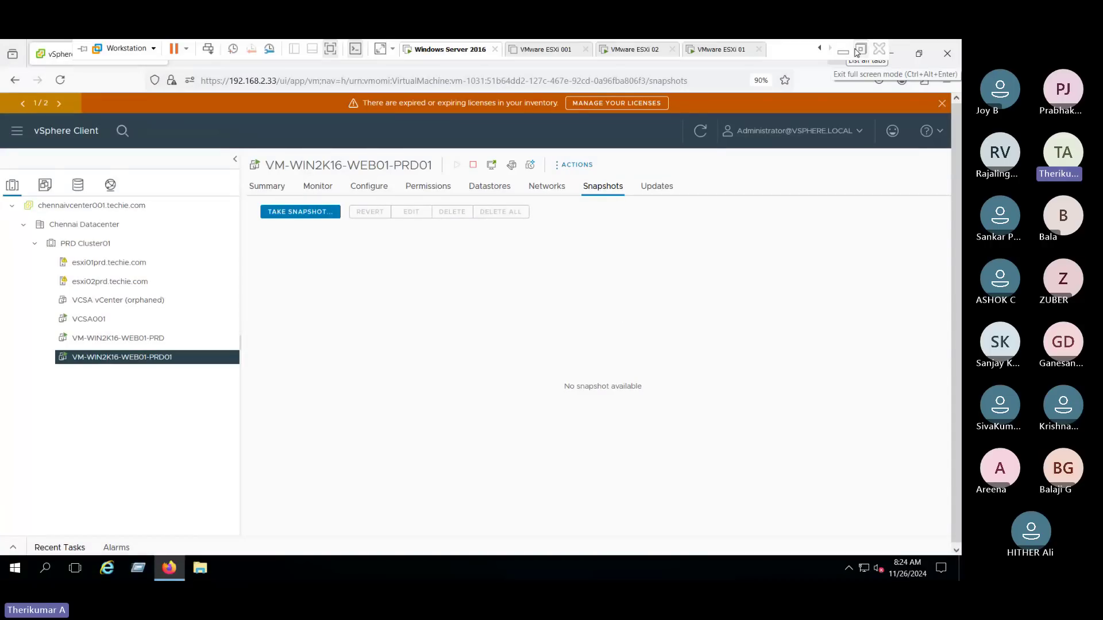
left_click(858, 50)
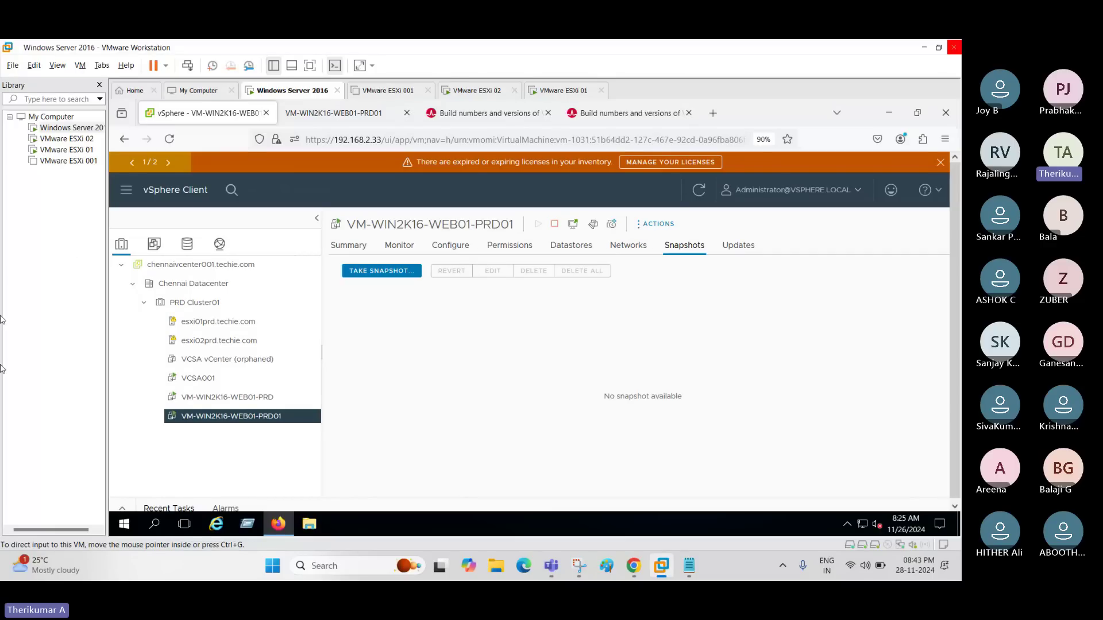
key("ctrl+alt+Return")
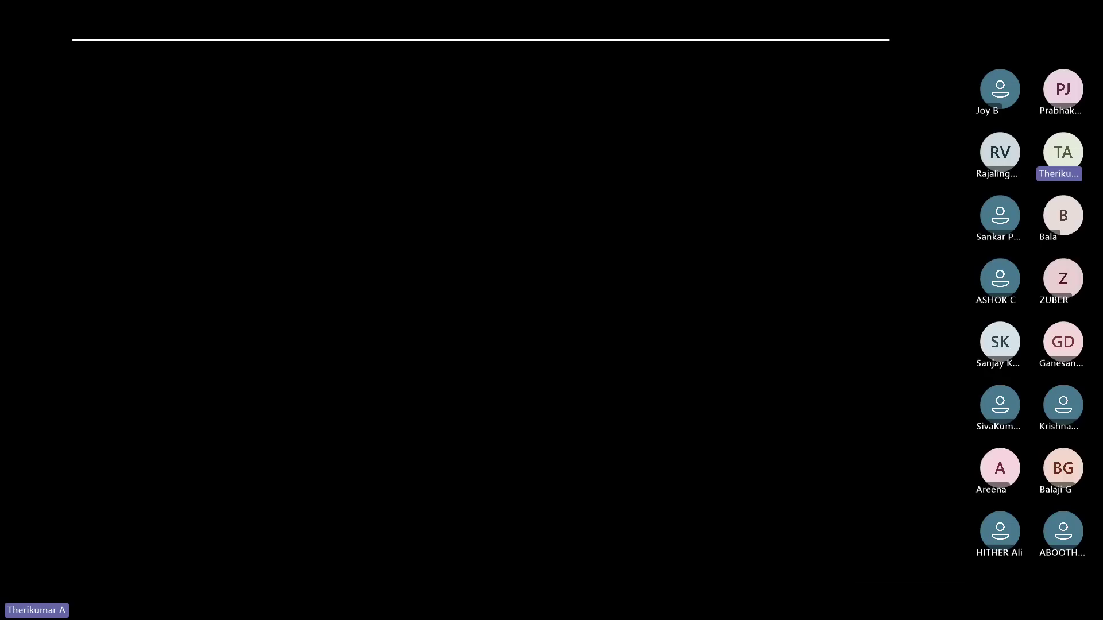
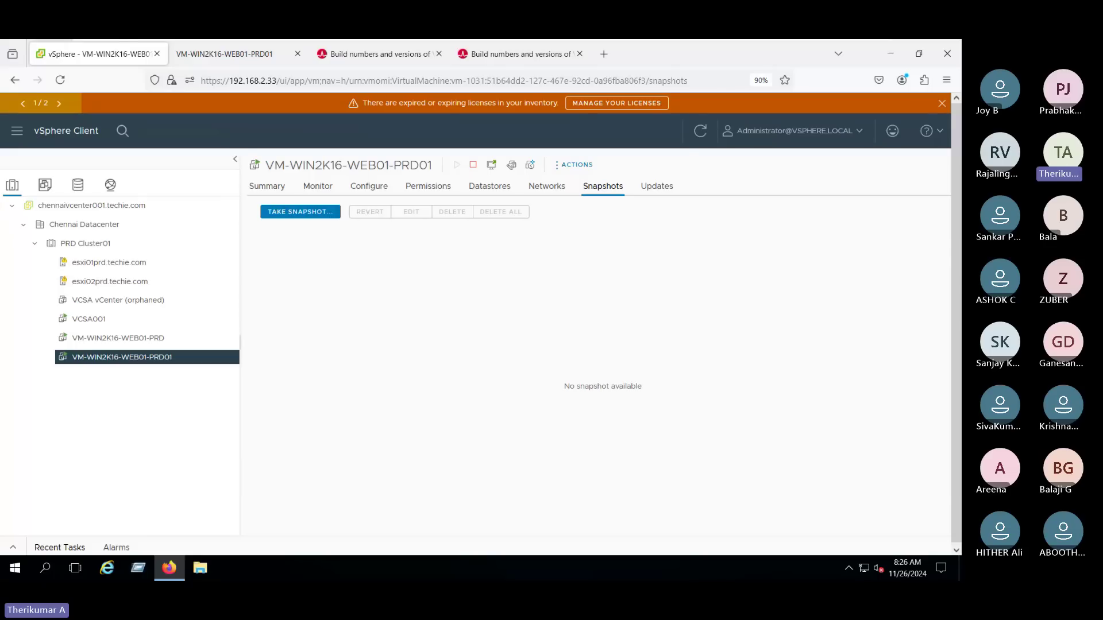
Return to the VM's summary and consult the VM level Troubleshooting notes in Notepad, closing the IP addresses pop-up in vSphere
left_click(259, 192)
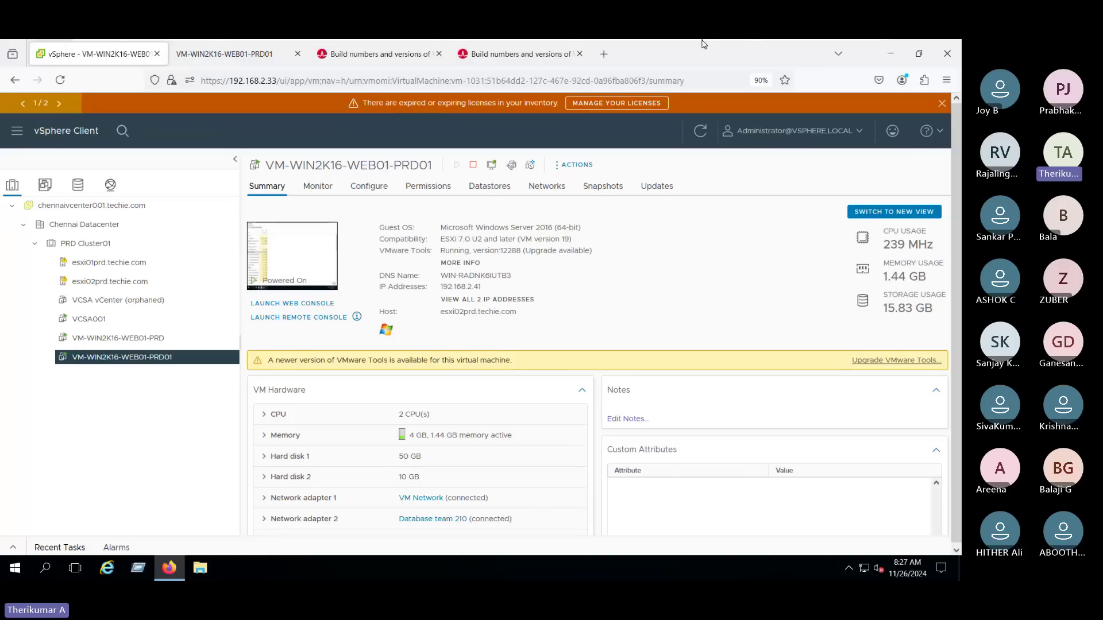
mouse_move(704, 45)
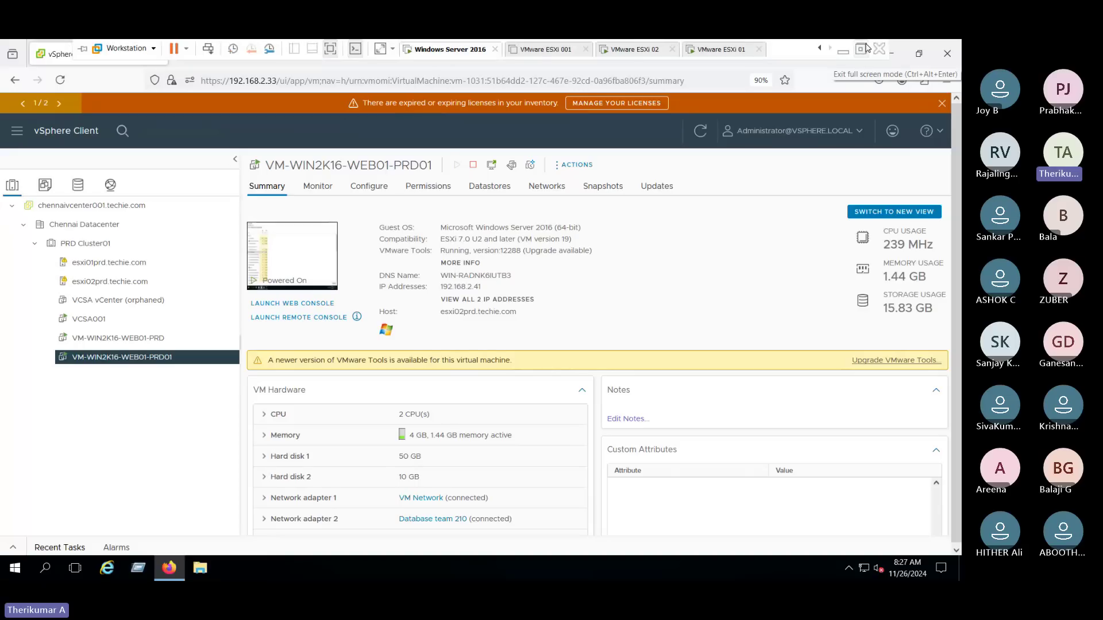
left_click(867, 48)
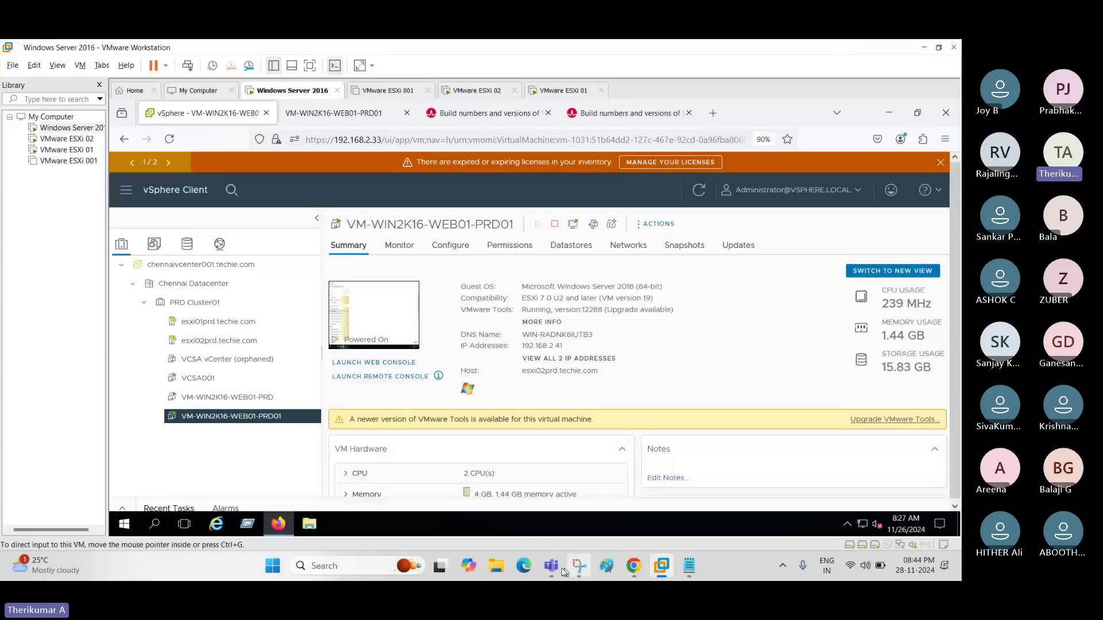
left_click(693, 570)
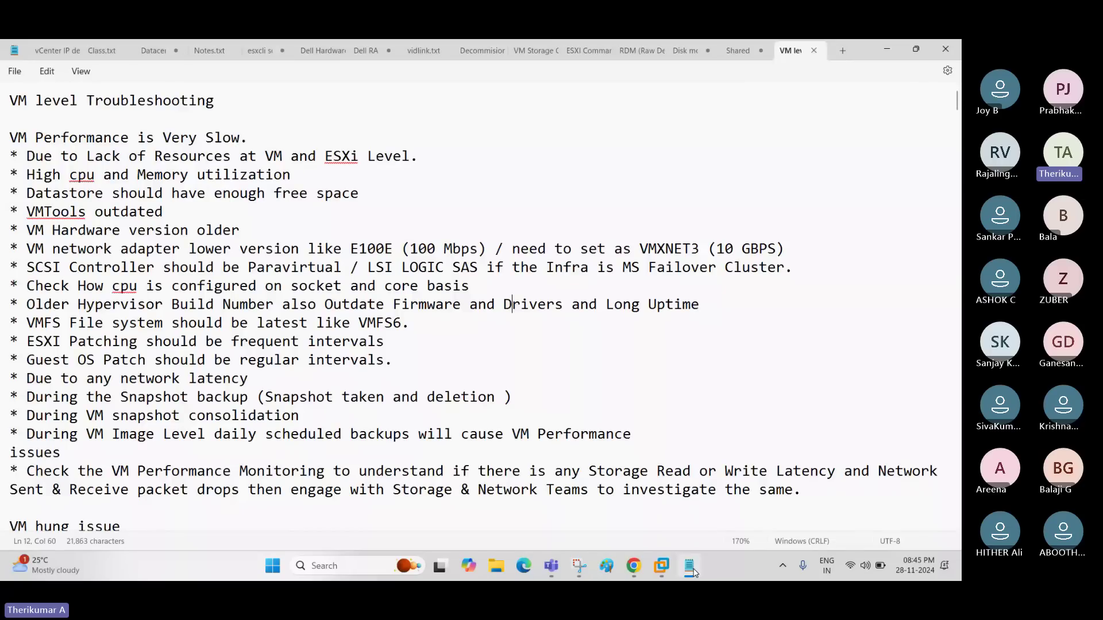
left_click(691, 569)
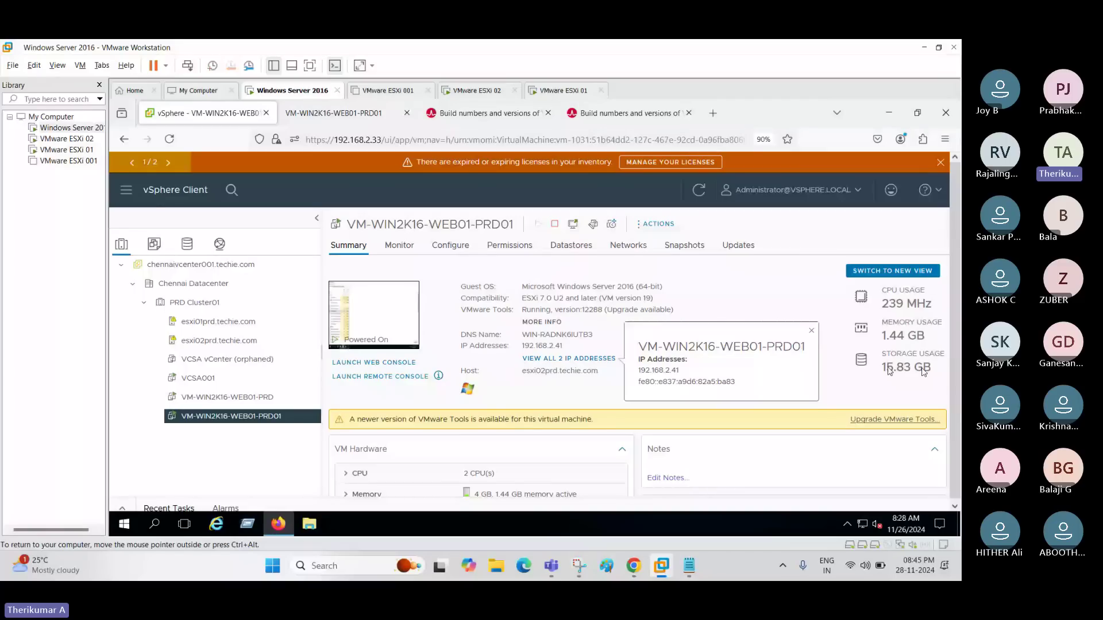
left_click(813, 331)
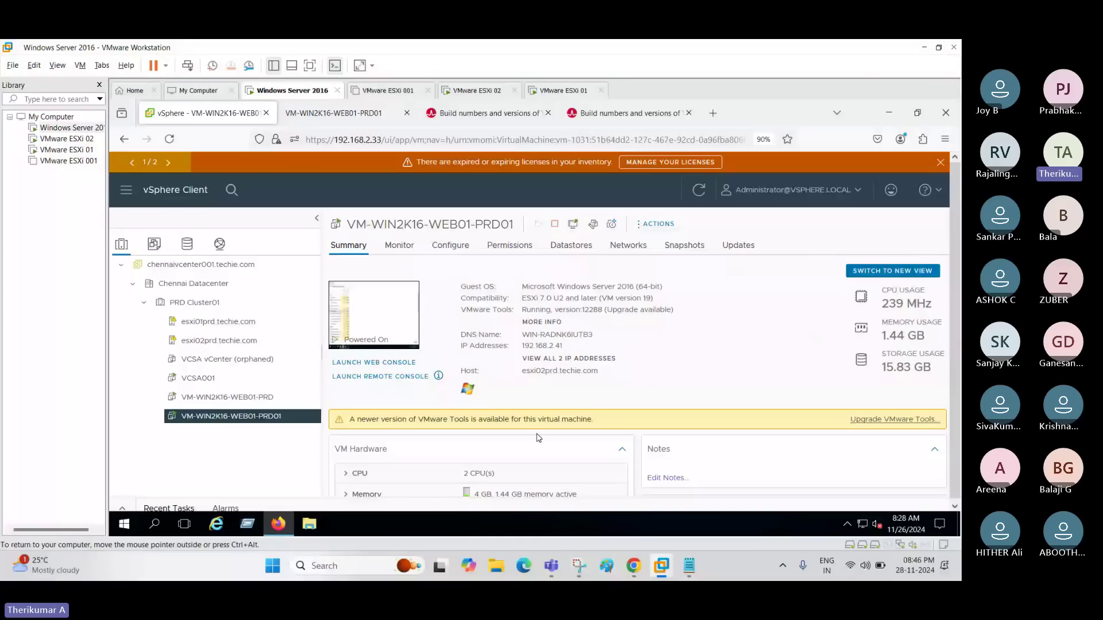
Edit the settings of VM-WIN2K16-WEB01-PRD01, setting its CPU count to 4 and its memory to 16 GB
scroll(399, 444, "down", 2)
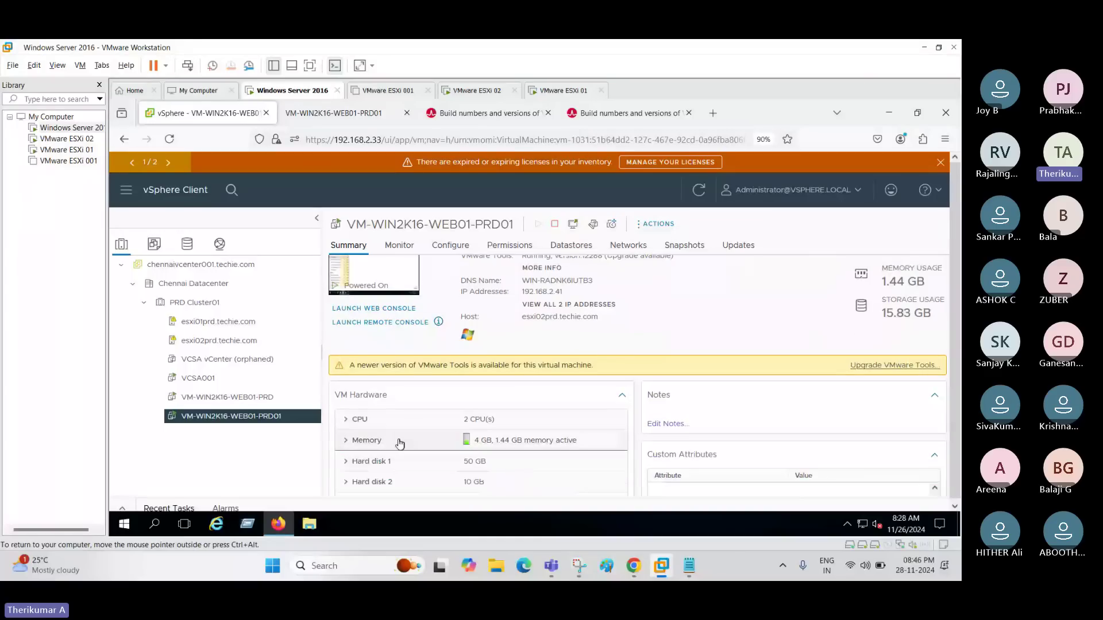
right_click(274, 424)
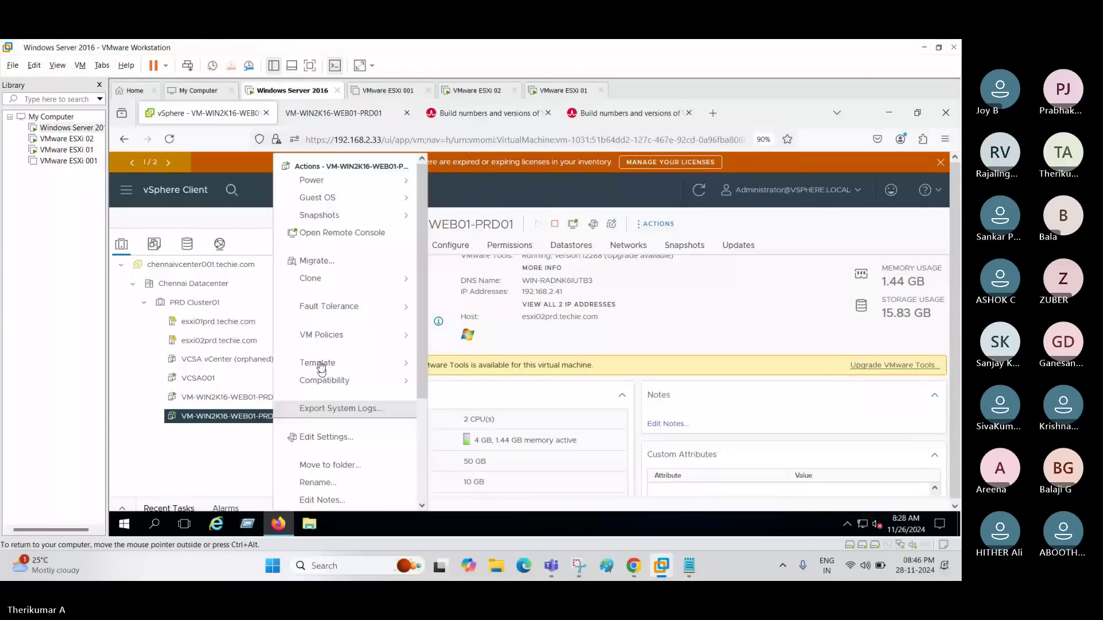
left_click(327, 433)
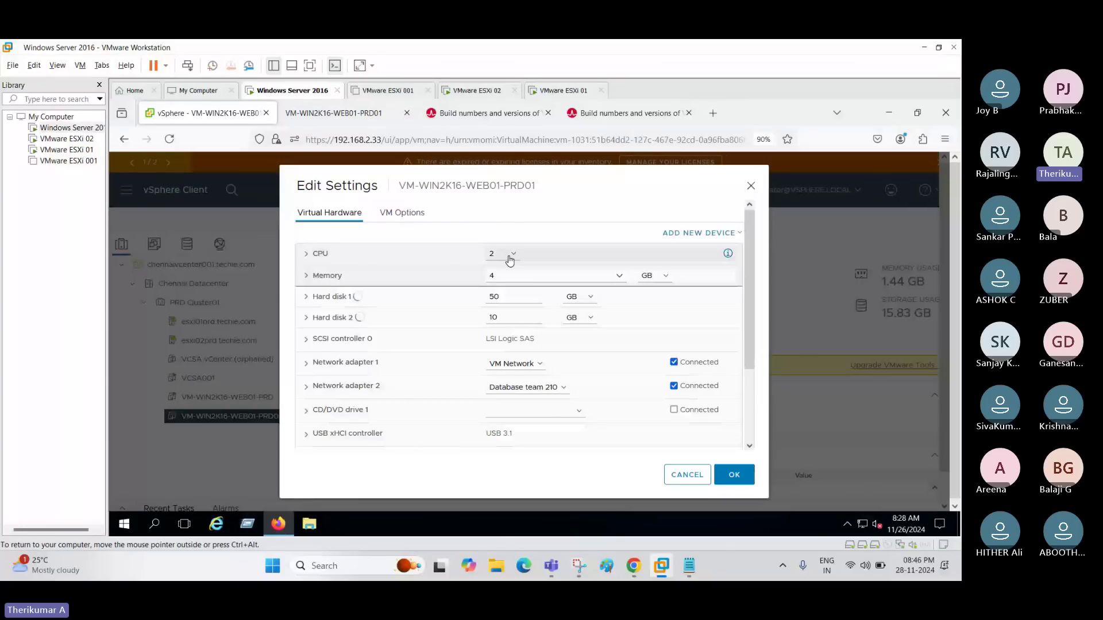
left_click(508, 256)
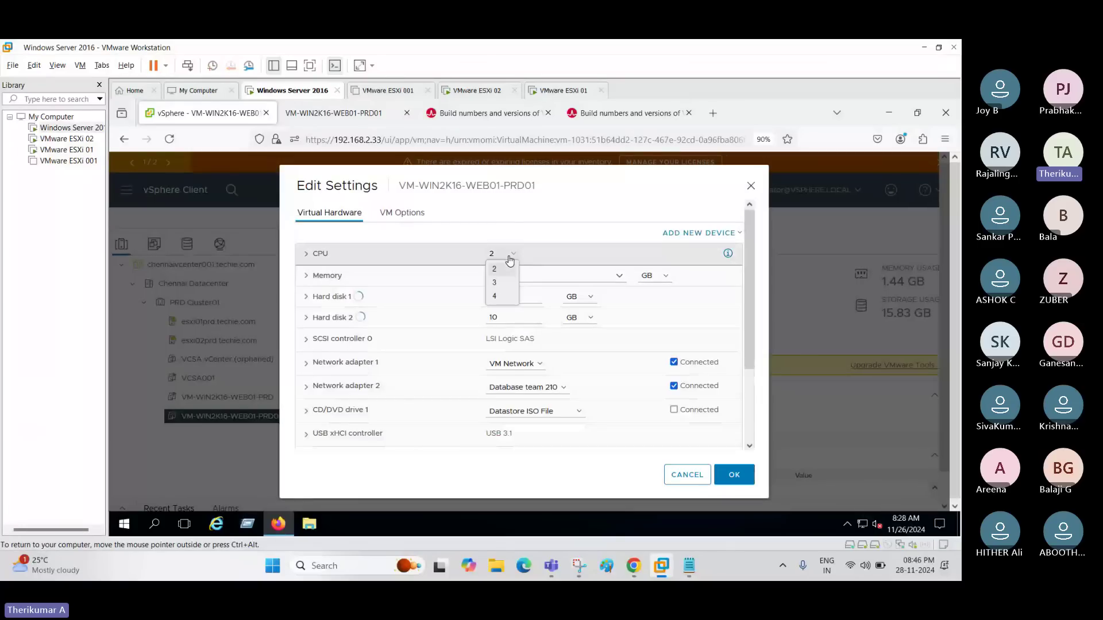
left_click(494, 296)
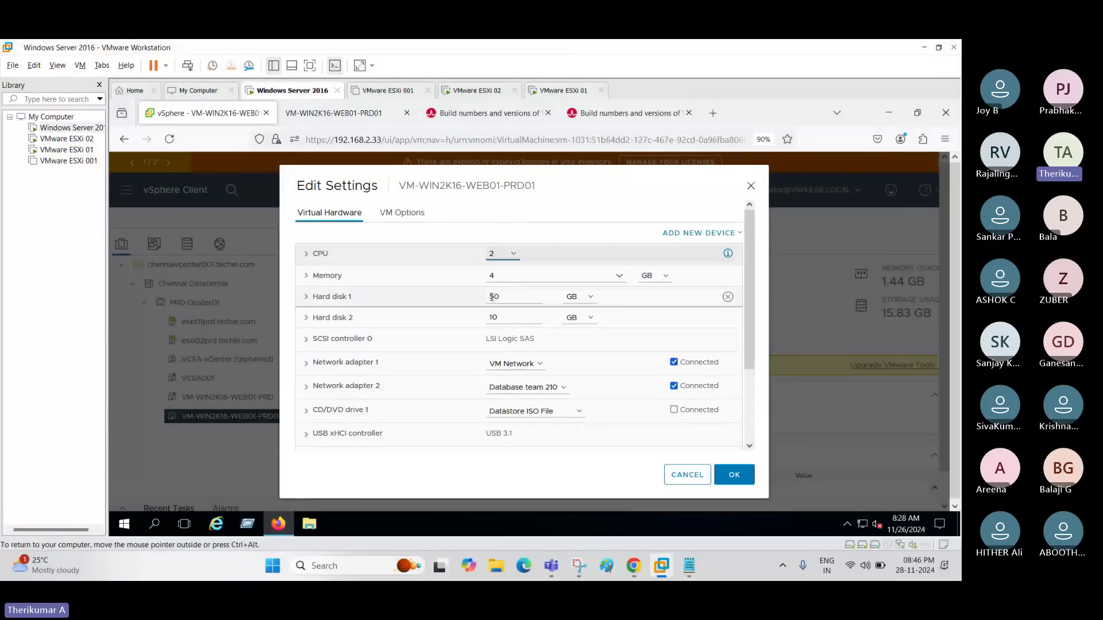
left_click(511, 276)
key("BackSpace")
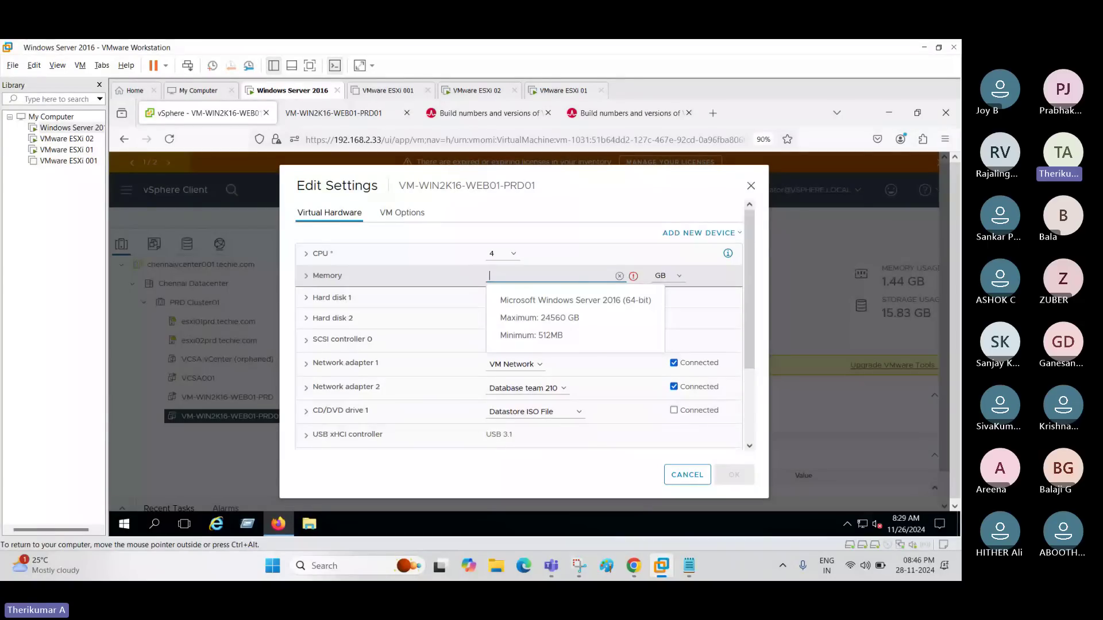
type("16")
Review the cores per socket and socket count in the VM's CPU details, and discard the pending settings changes
left_click(305, 254)
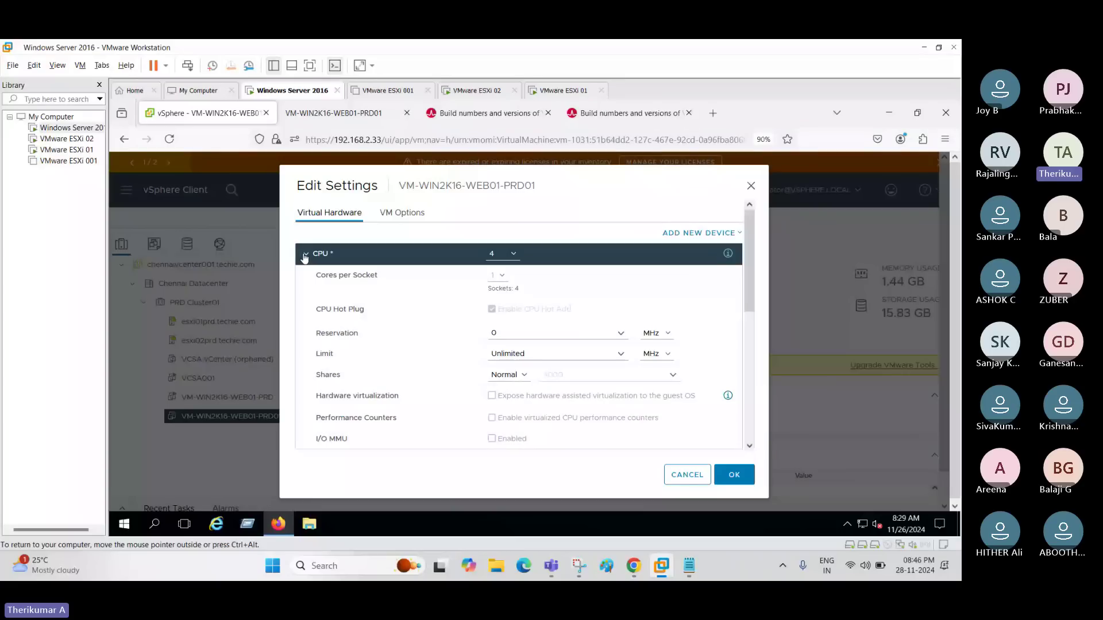
left_click(305, 257)
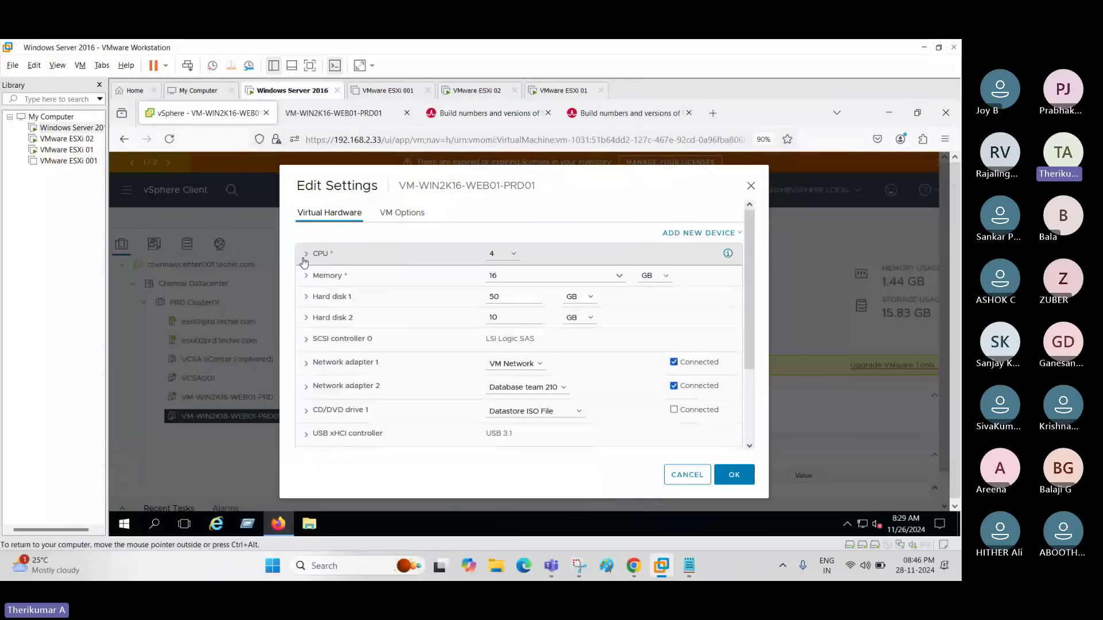
left_click(304, 257)
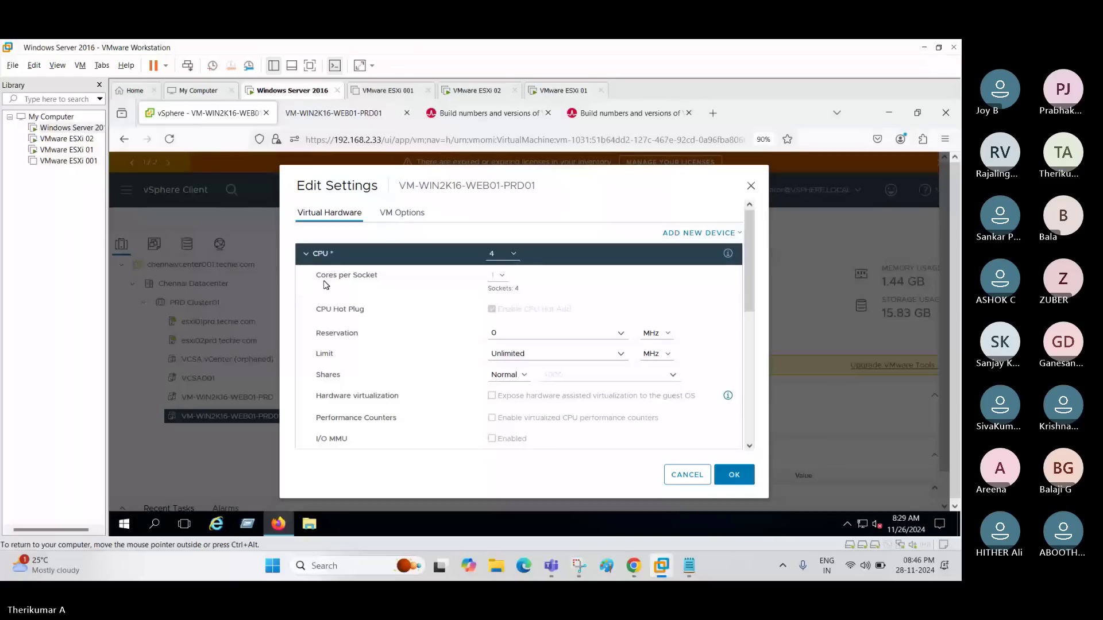
triple_click(324, 282)
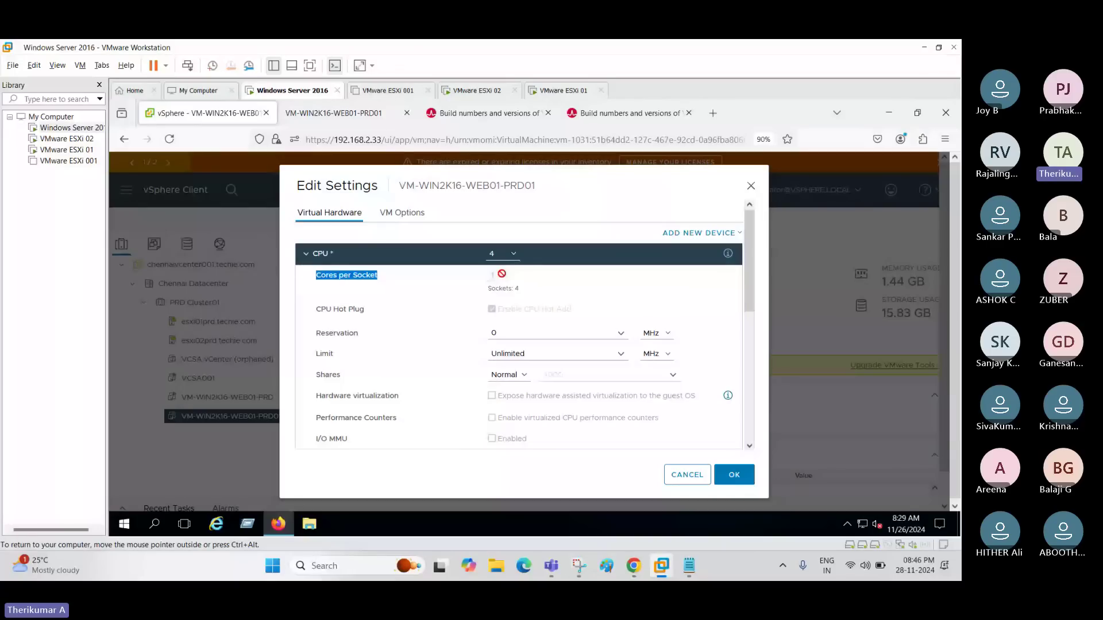
left_click_drag(488, 289, 516, 295)
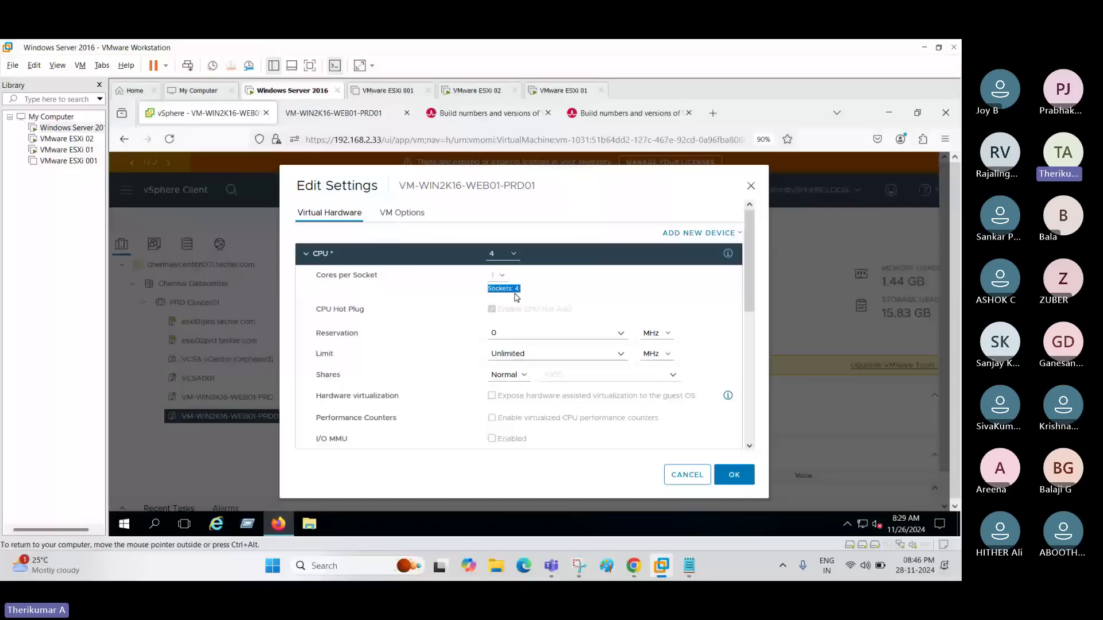
left_click(524, 292)
left_click_drag(516, 288, 689, 477)
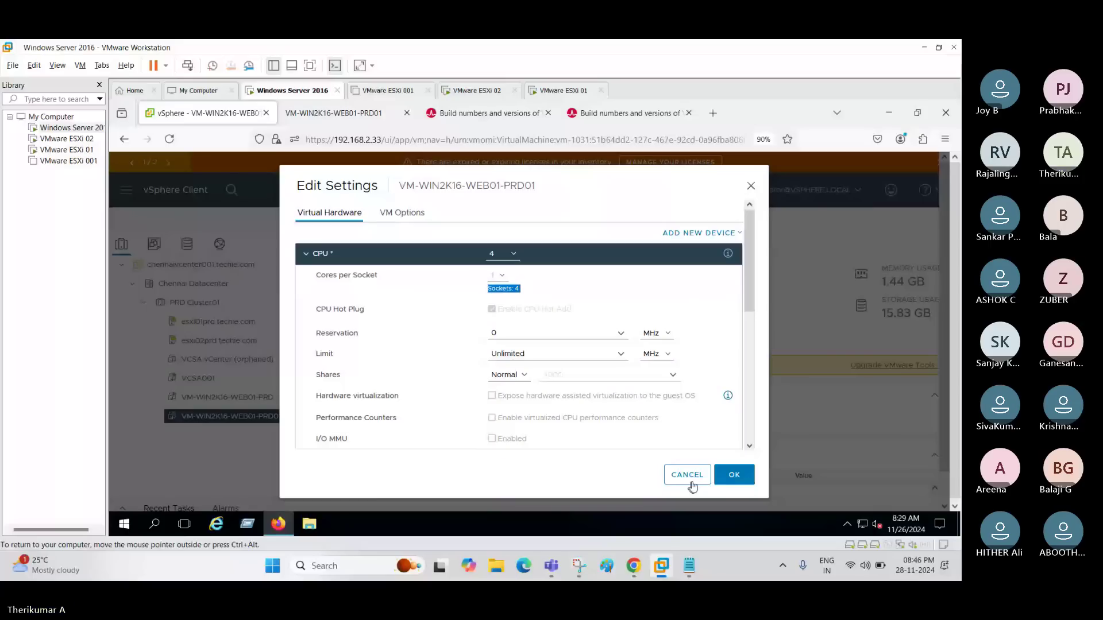
left_click(688, 475)
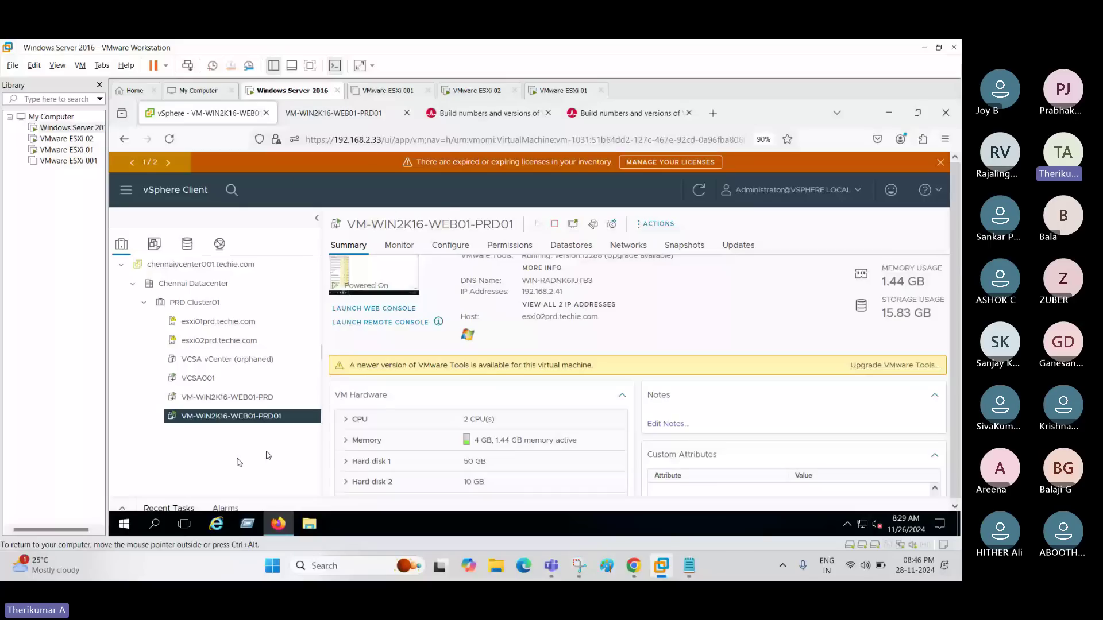
Power off VM-WIN2K16-WEB01-PRD01 and confirm the operation
right_click(294, 416)
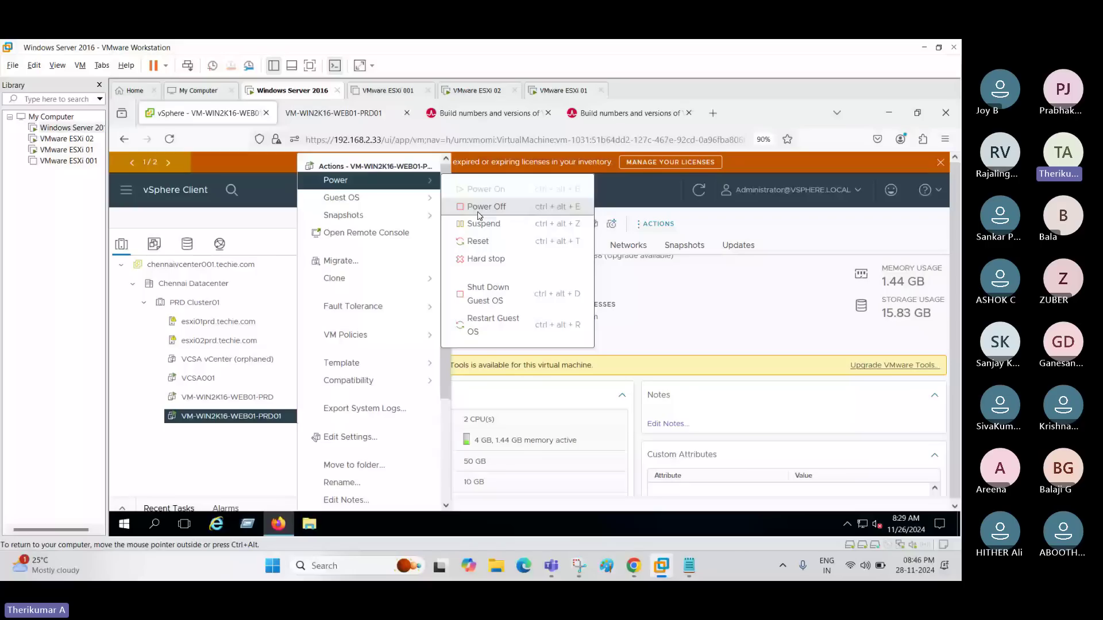
left_click(618, 426)
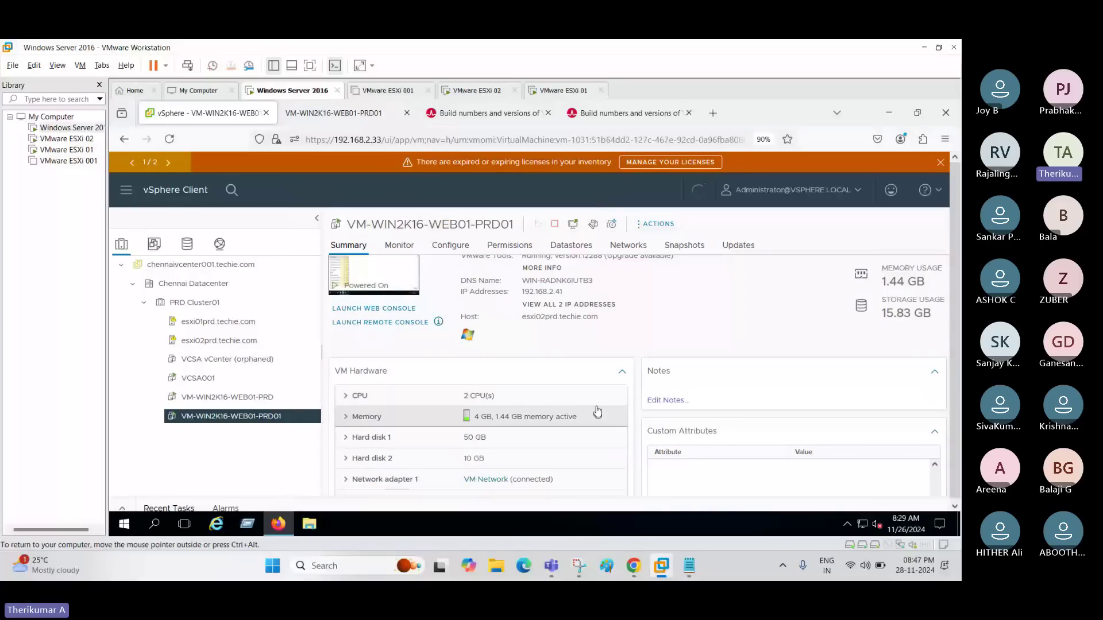
right_click(282, 425)
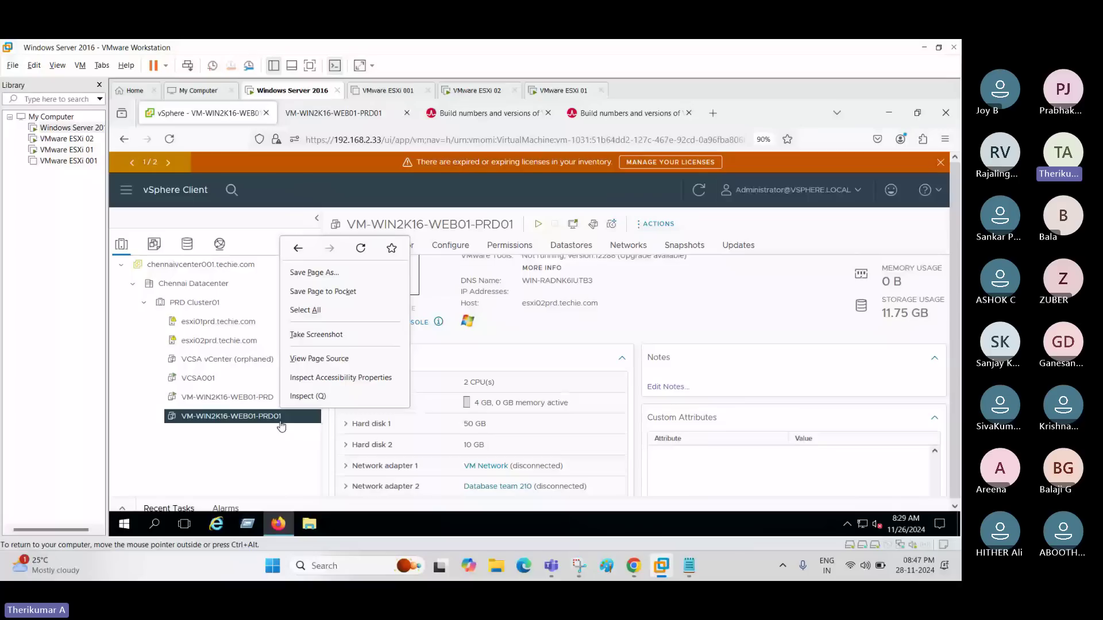
Open the settings of VM-WIN2K16-WEB01-PRD01 and examine the CPU's cores per socket and socket count
right_click(281, 425)
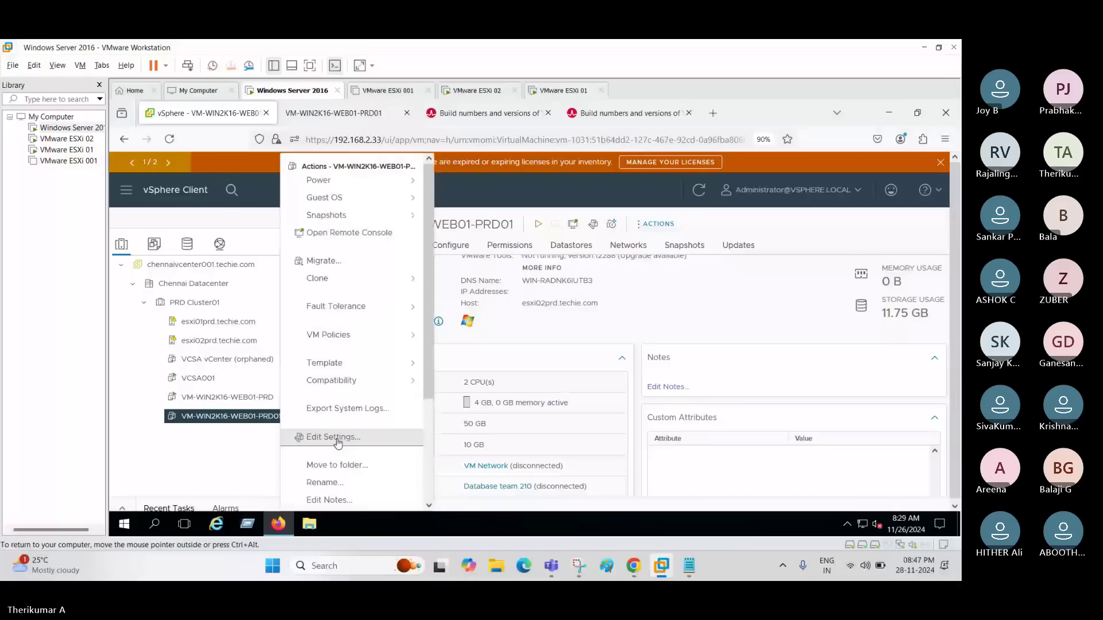
left_click(333, 438)
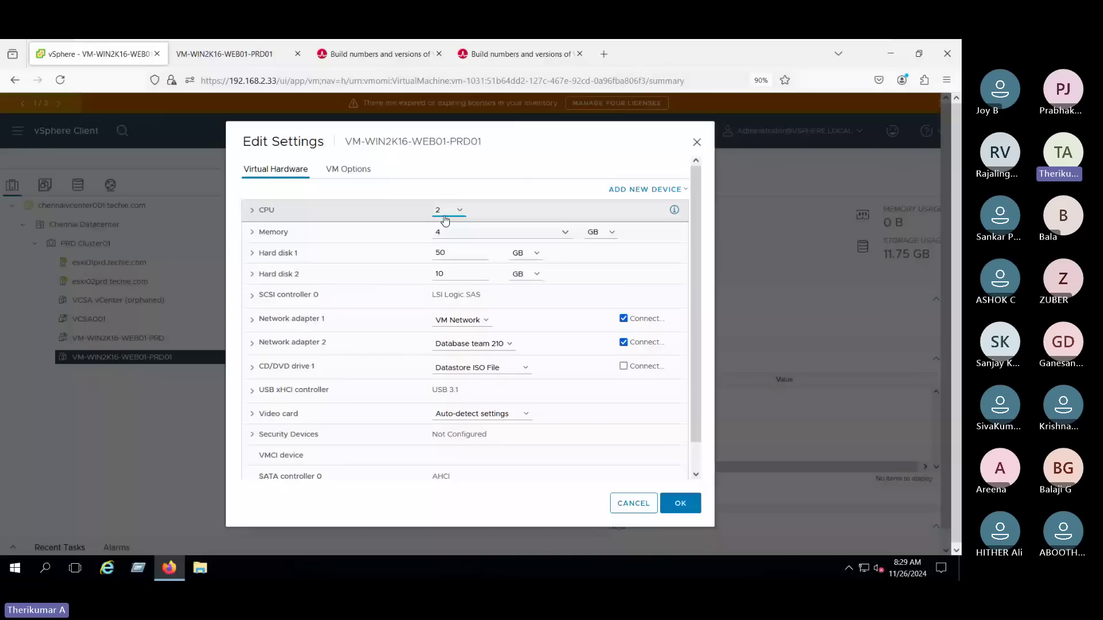
left_click(445, 213)
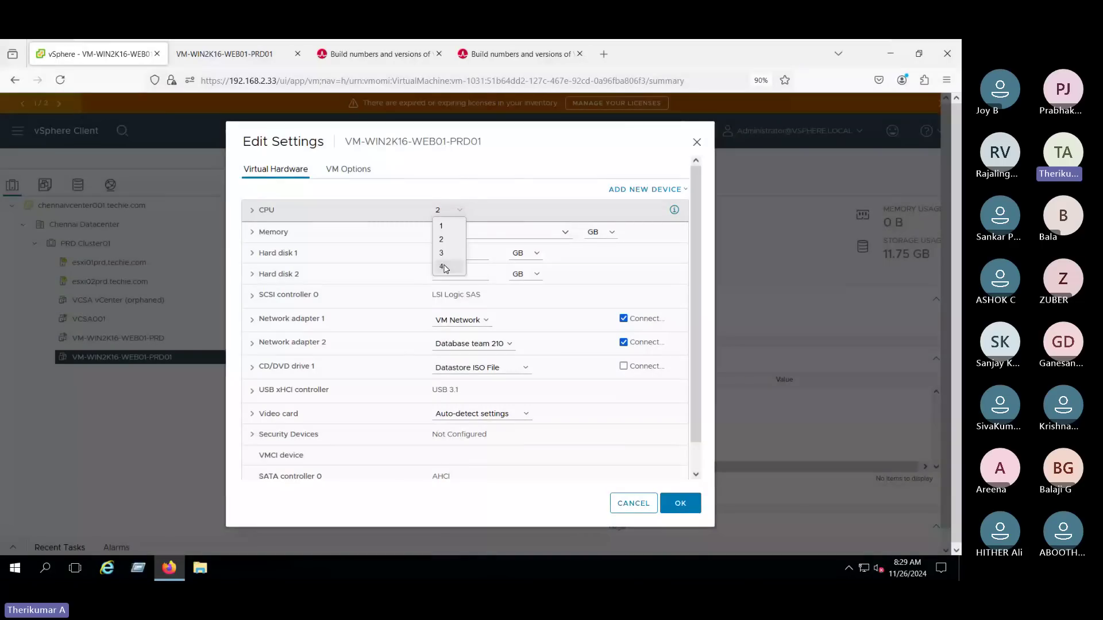
left_click(253, 210)
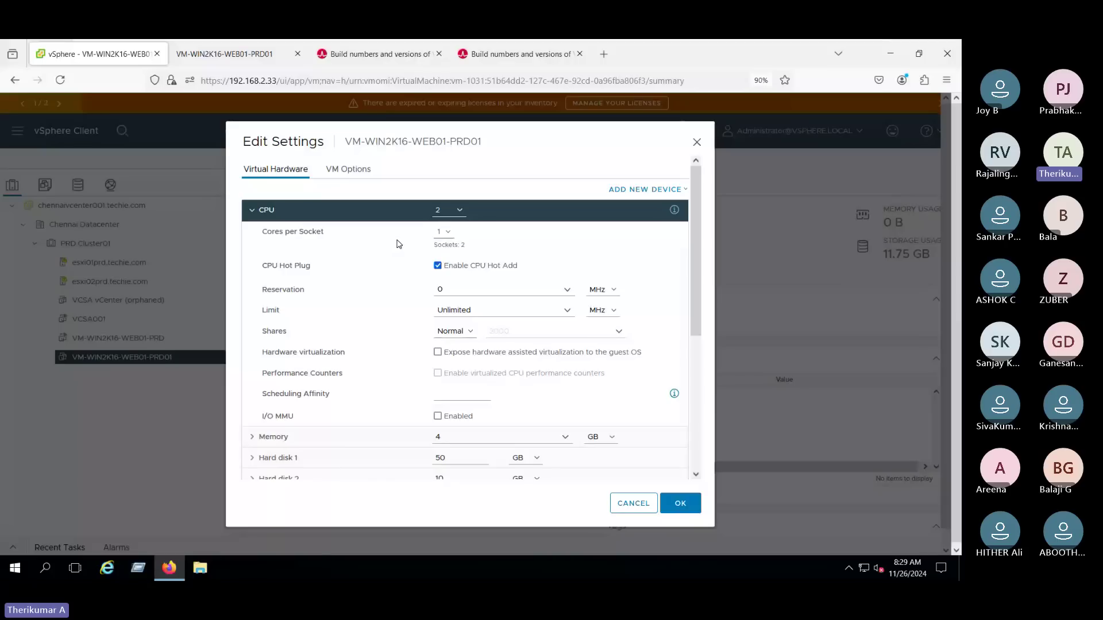
triple_click(450, 246)
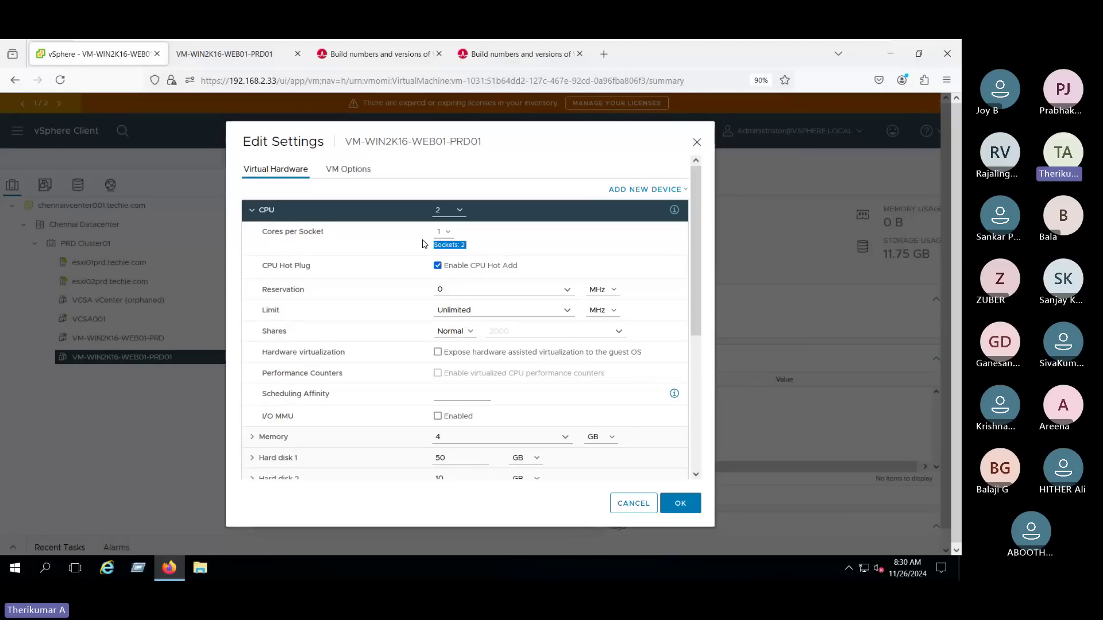
left_click(442, 217)
left_click(447, 244)
left_click_drag(438, 244, 472, 244)
left_click(472, 244)
Set the VM's CPU count to 4 and its cores per socket to 2
left_click(454, 212)
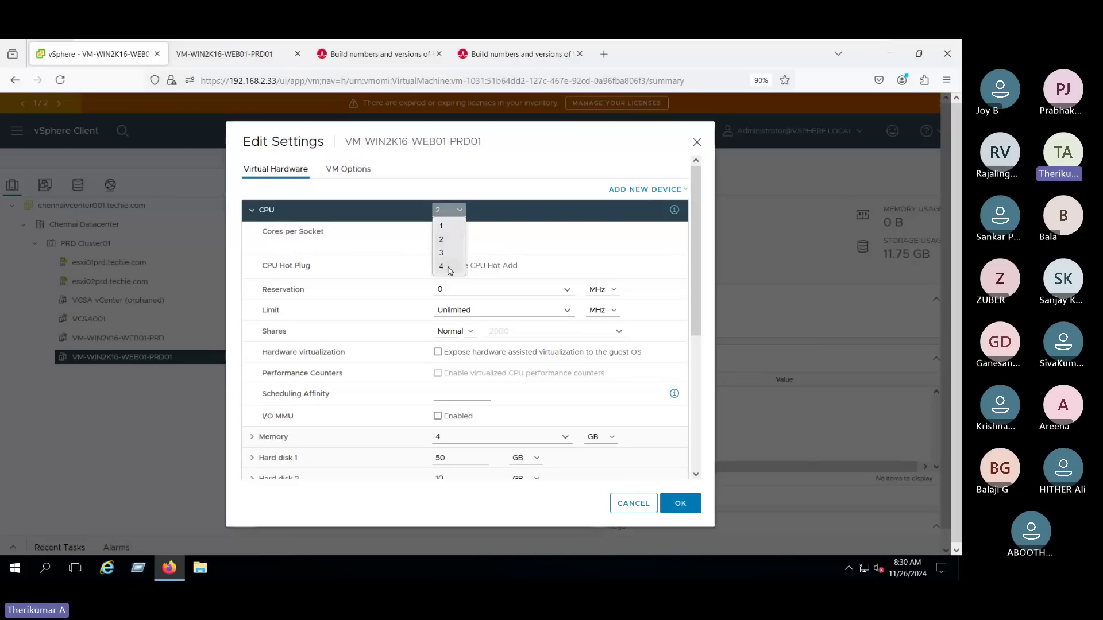
left_click(446, 260)
left_click_drag(435, 245, 488, 252)
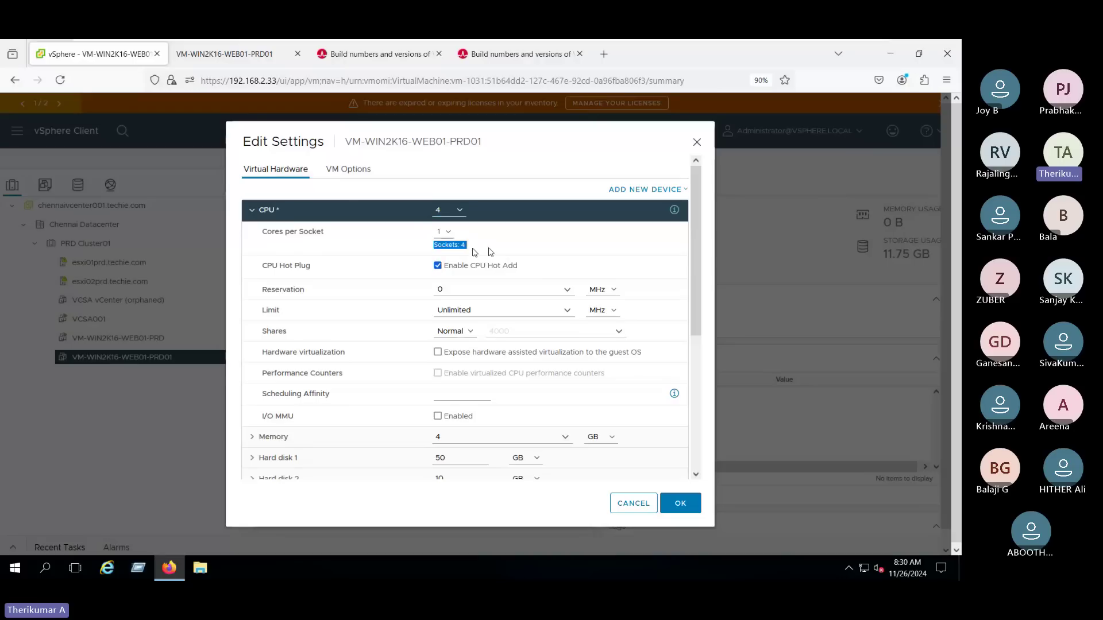
left_click(449, 248)
left_click_drag(270, 229, 331, 231)
left_click(444, 232)
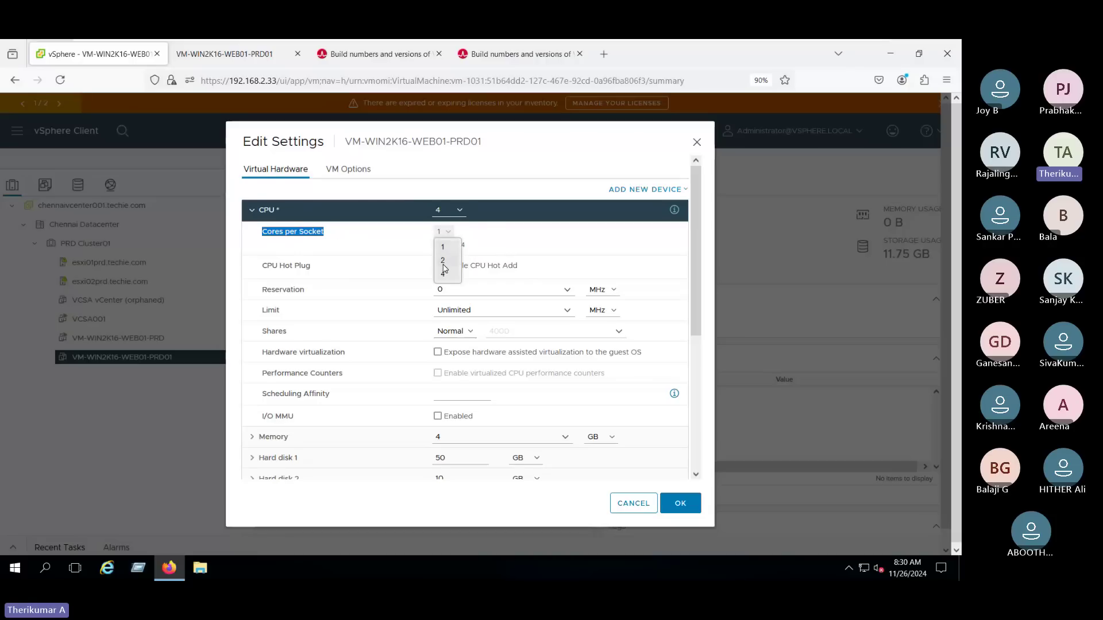
left_click(443, 262)
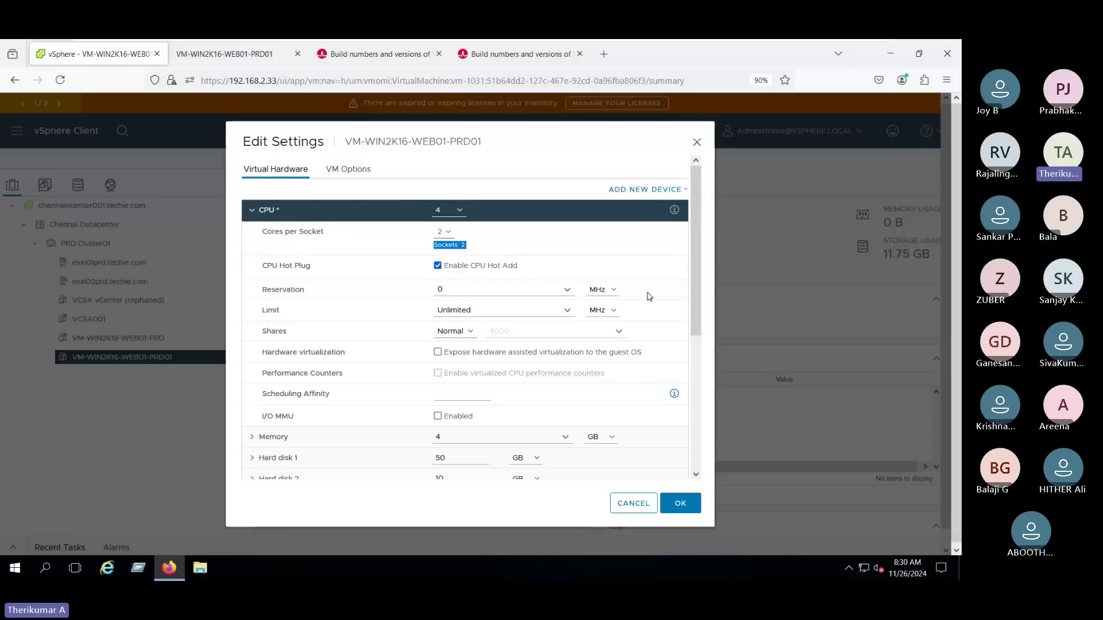
Examine the available CPU counts, cores per socket options and resulting socket count in the VM's CPU details
left_click(445, 210)
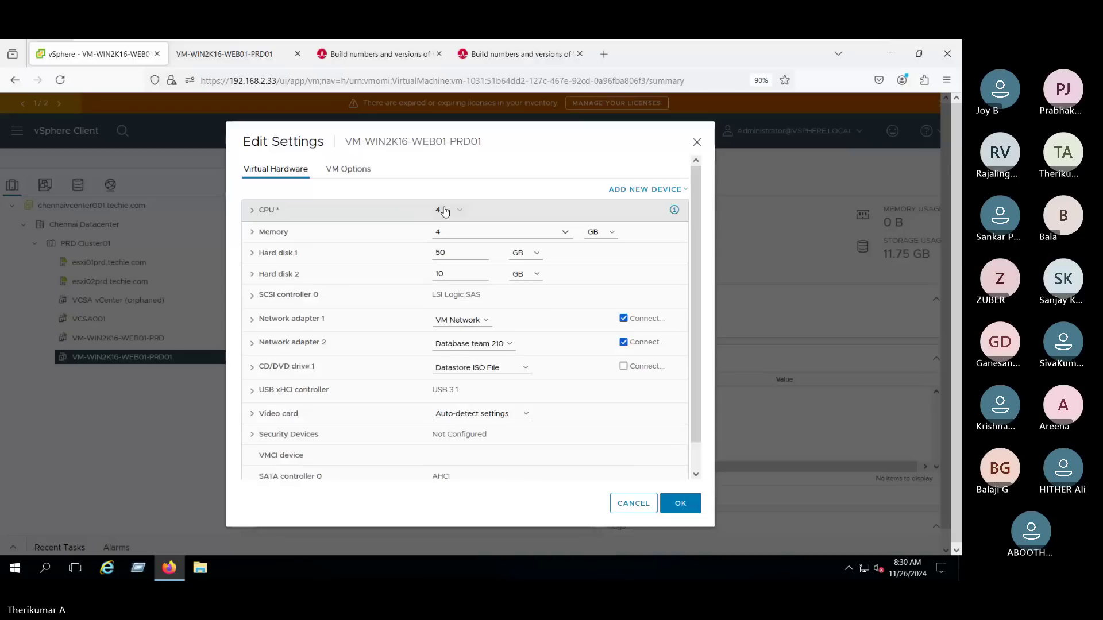
left_click(445, 211)
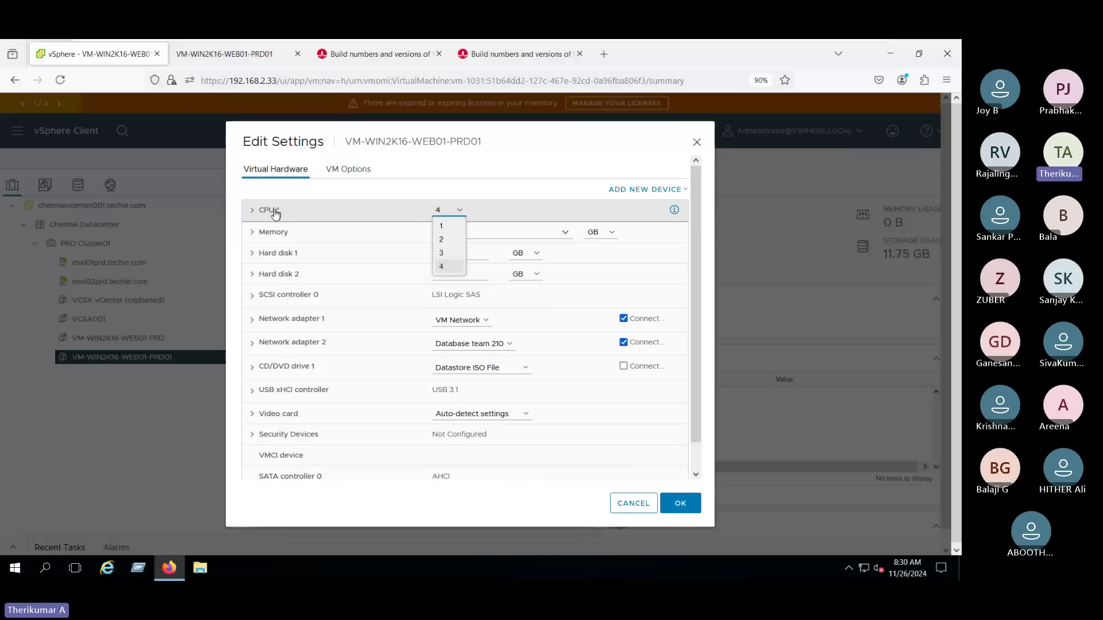
left_click(247, 213)
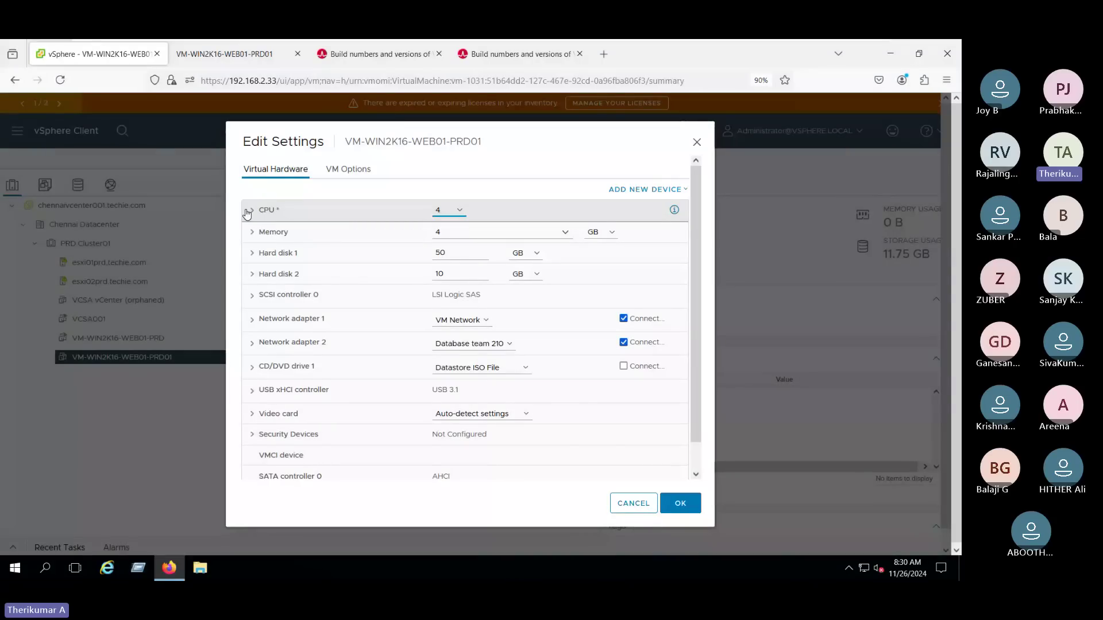
left_click(248, 213)
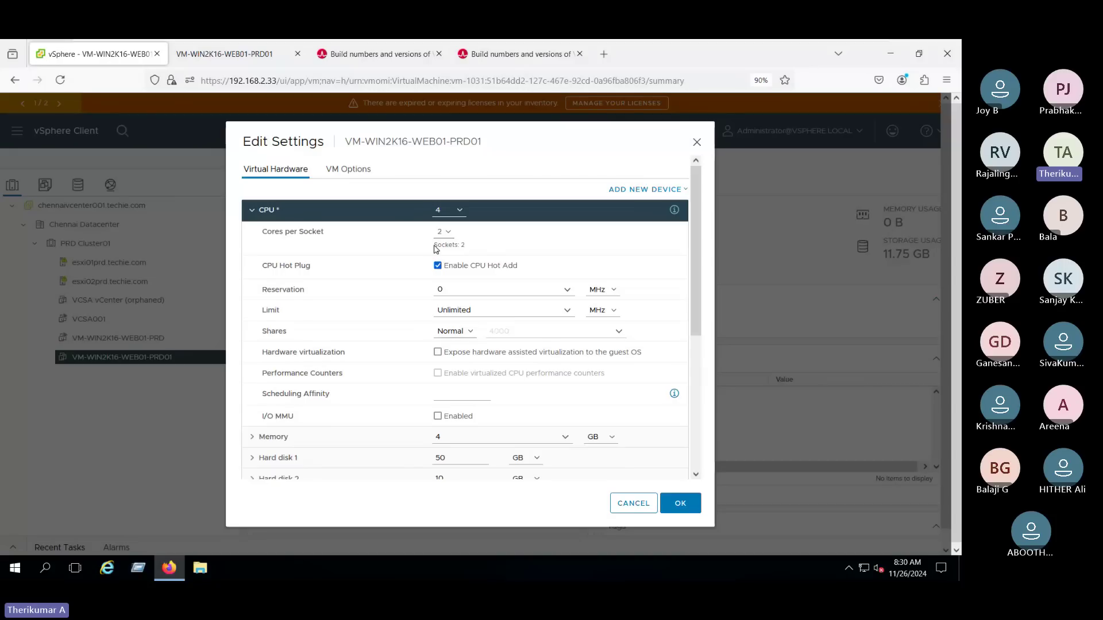
left_click_drag(435, 248, 465, 246)
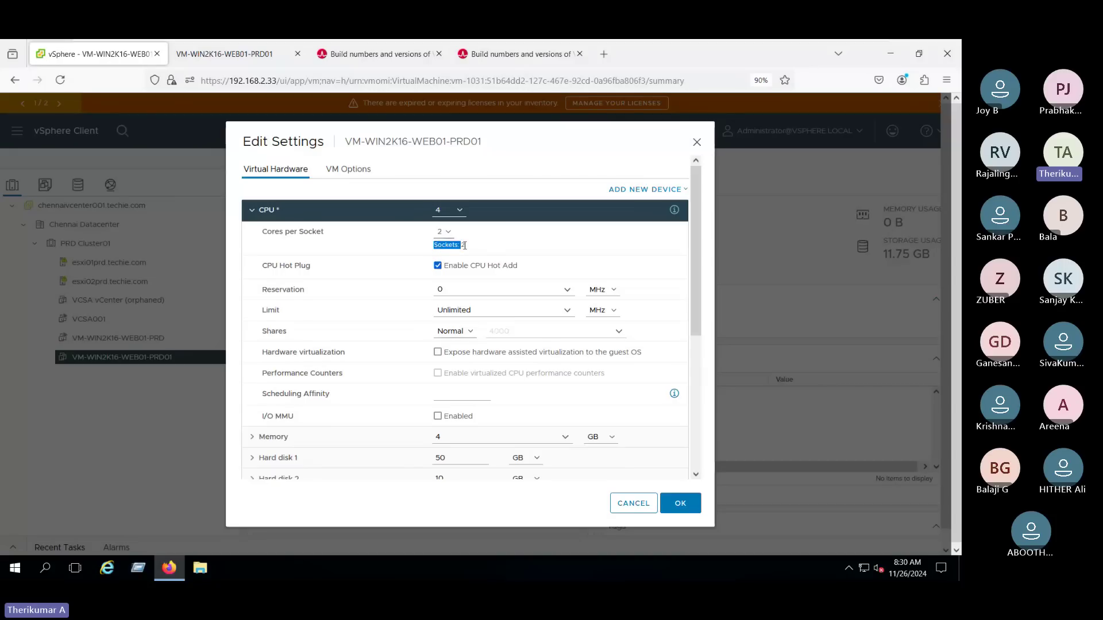
left_click(502, 250)
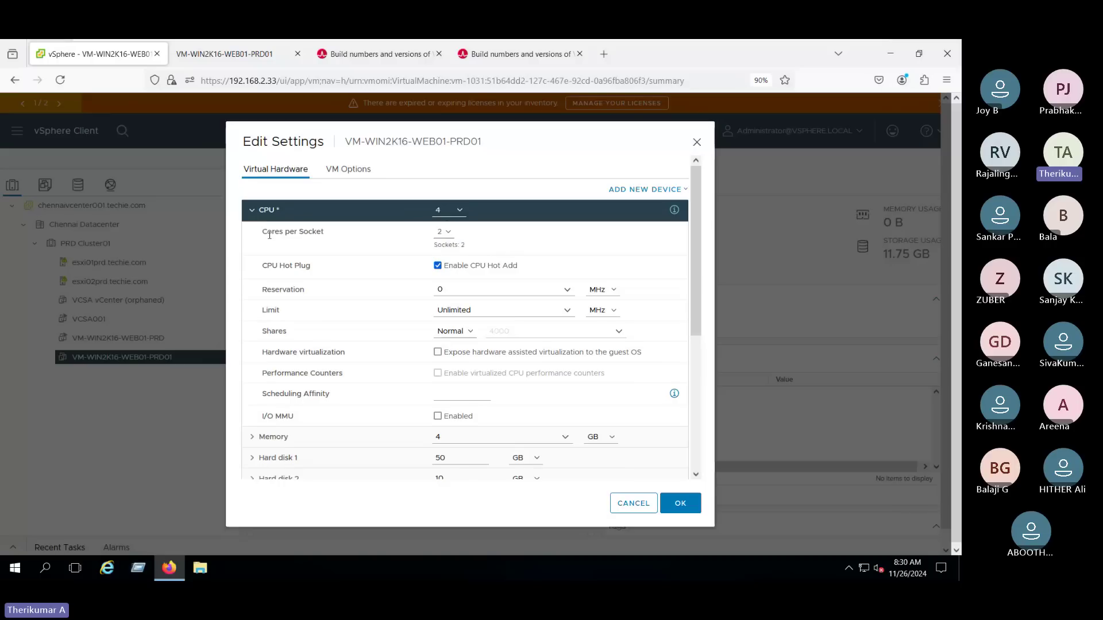
left_click_drag(266, 233, 339, 236)
left_click(447, 232)
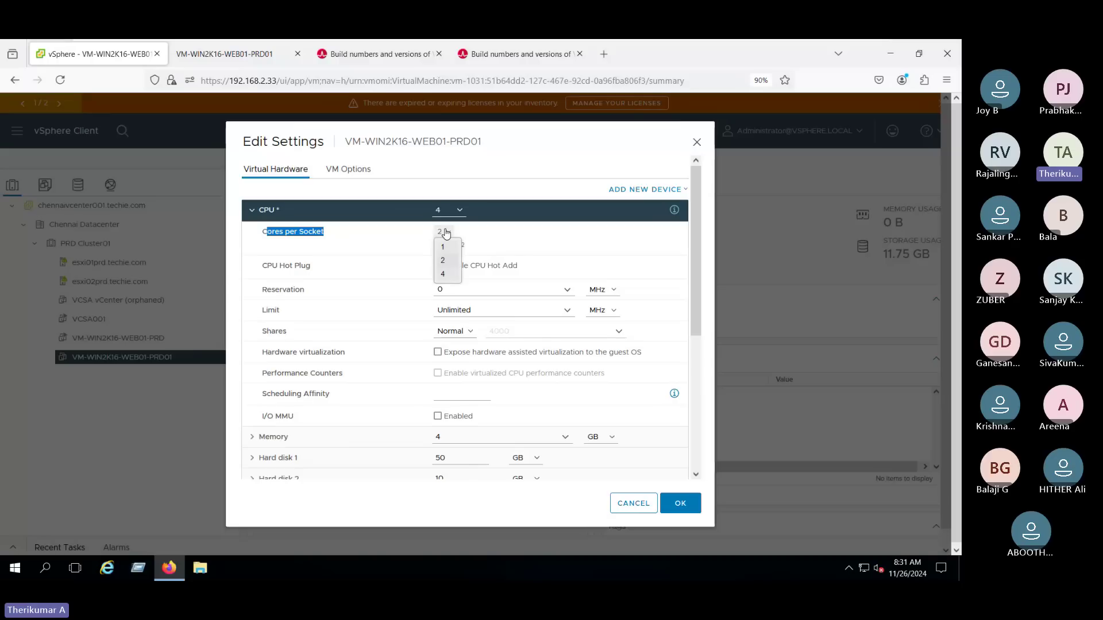
left_click(438, 224)
left_click(436, 216)
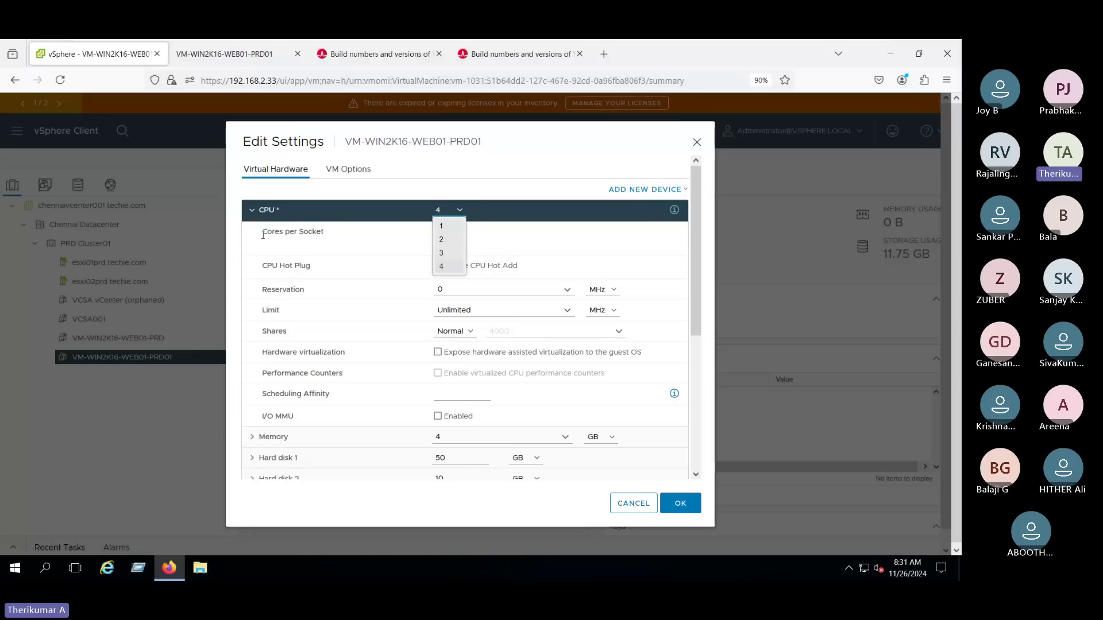
left_click(355, 236)
triple_click(354, 236)
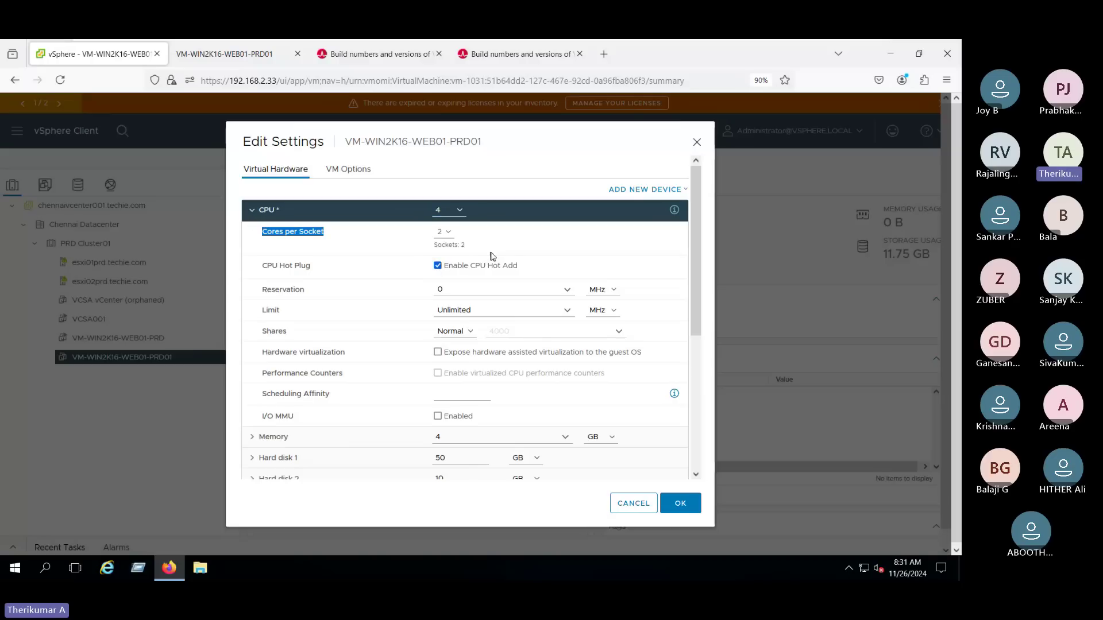
triple_click(446, 243)
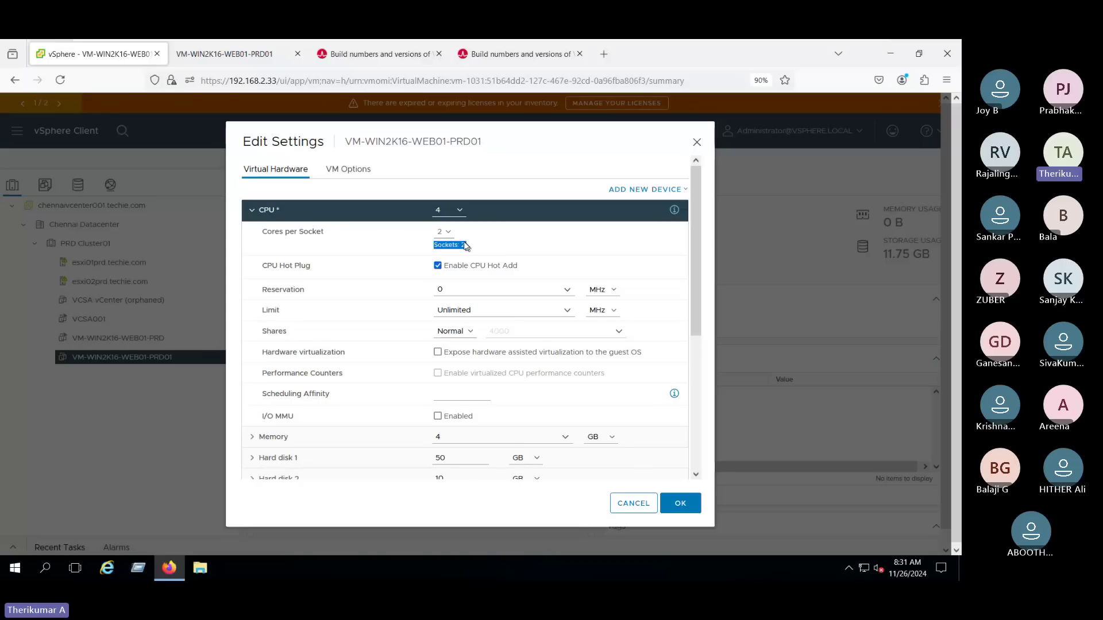
Set the VM's CPU count to 2 with 1 core per socket
left_click(448, 209)
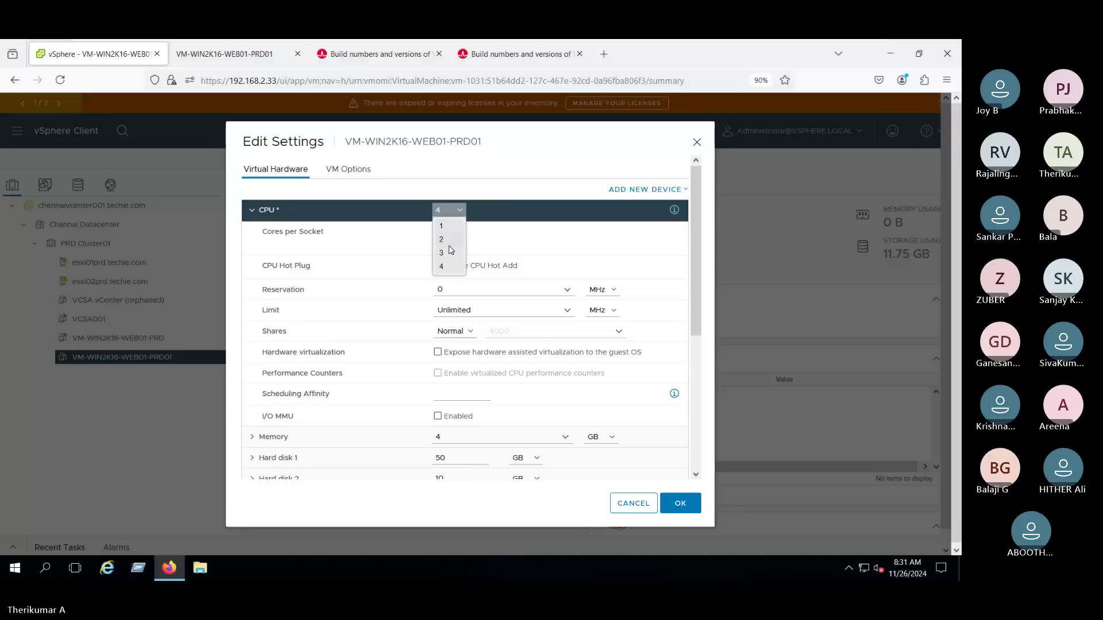
left_click(443, 239)
left_click(441, 234)
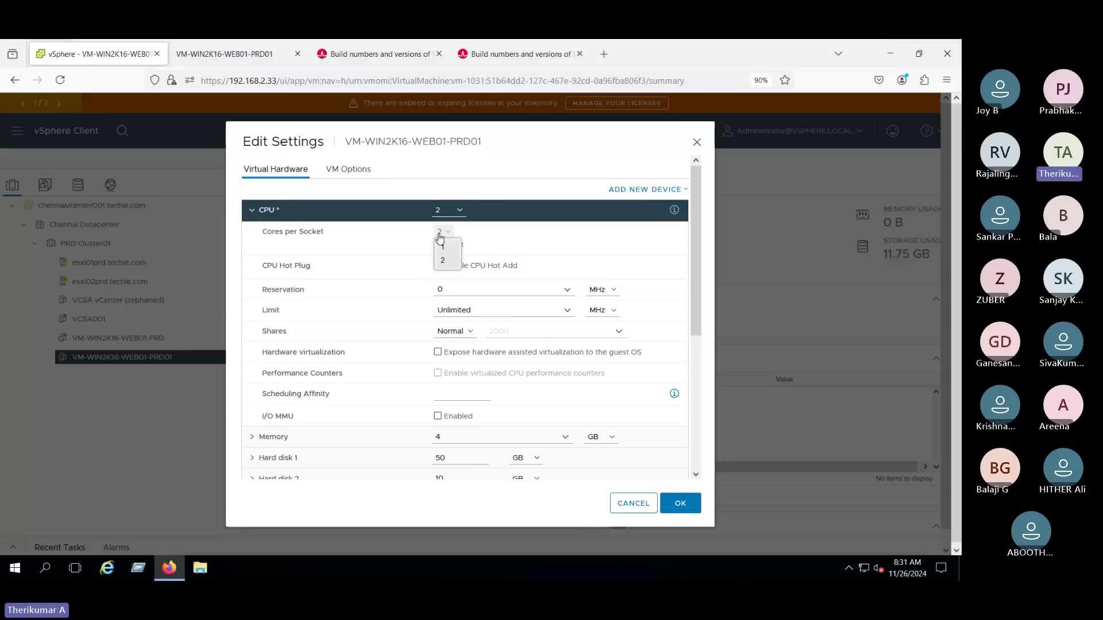
left_click(442, 247)
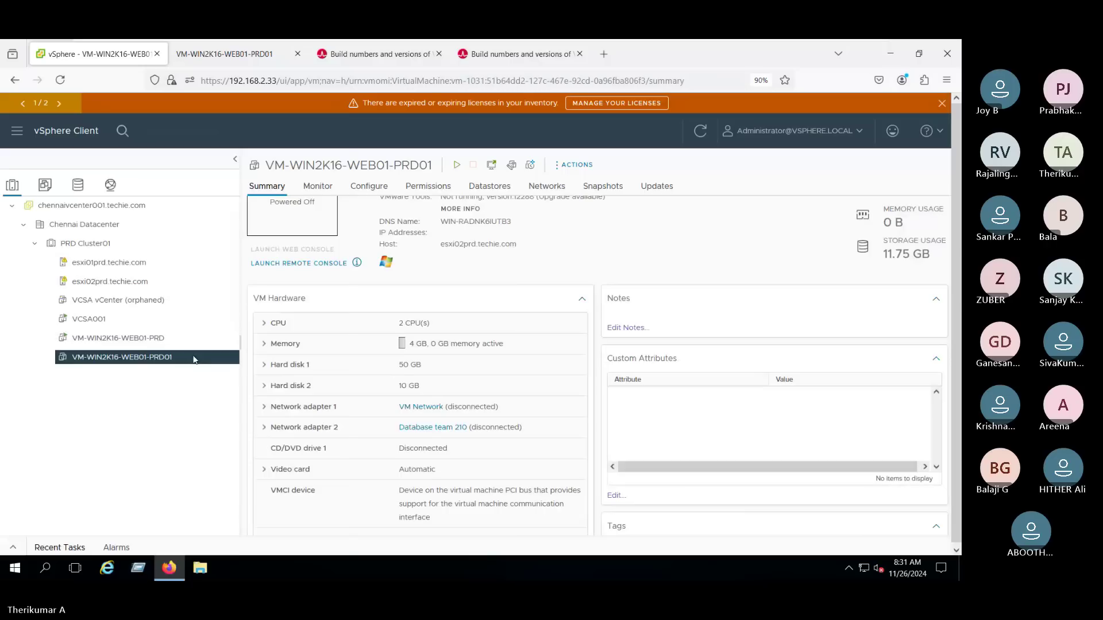
Reopen the settings of VM-WIN2K16-WEB01-PRD01 and set its CPU count to 4 with 2 cores per socket
right_click(193, 360)
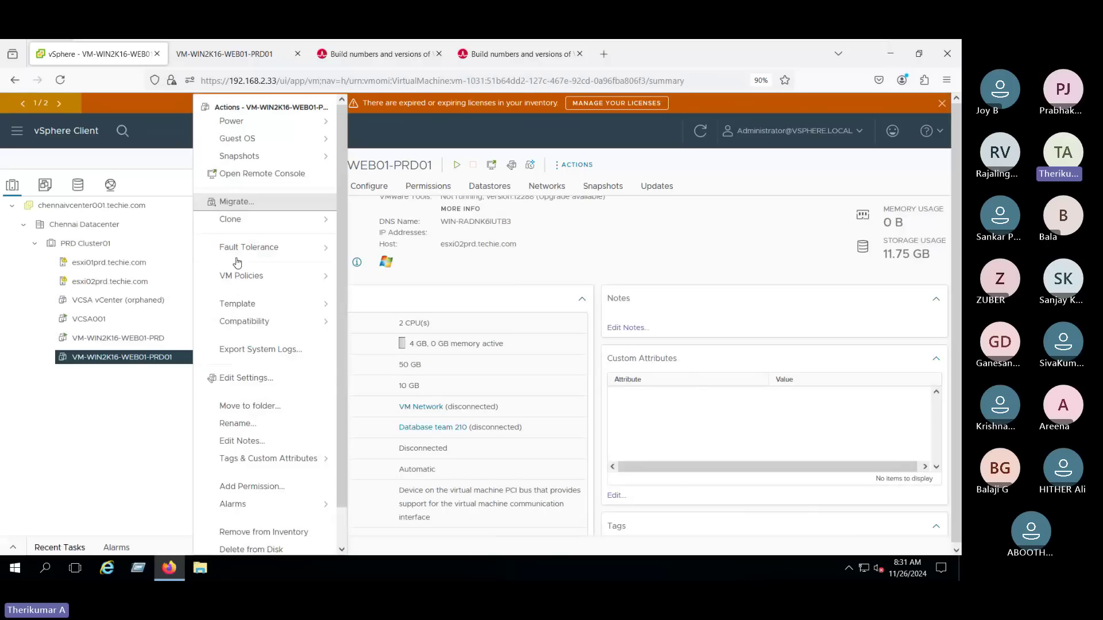
left_click(264, 377)
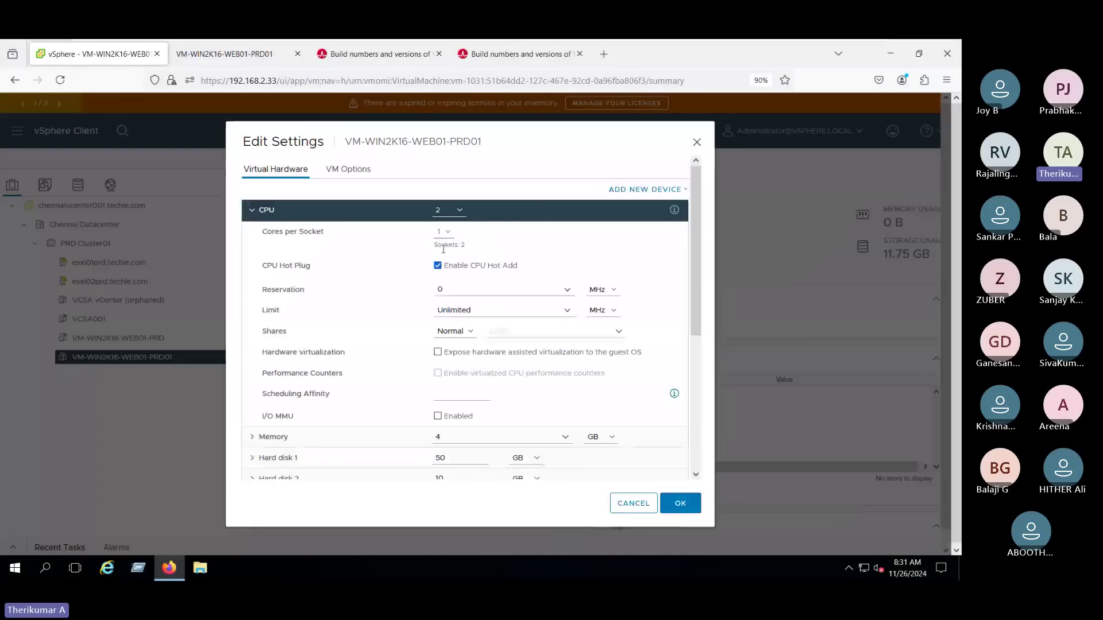
triple_click(443, 248)
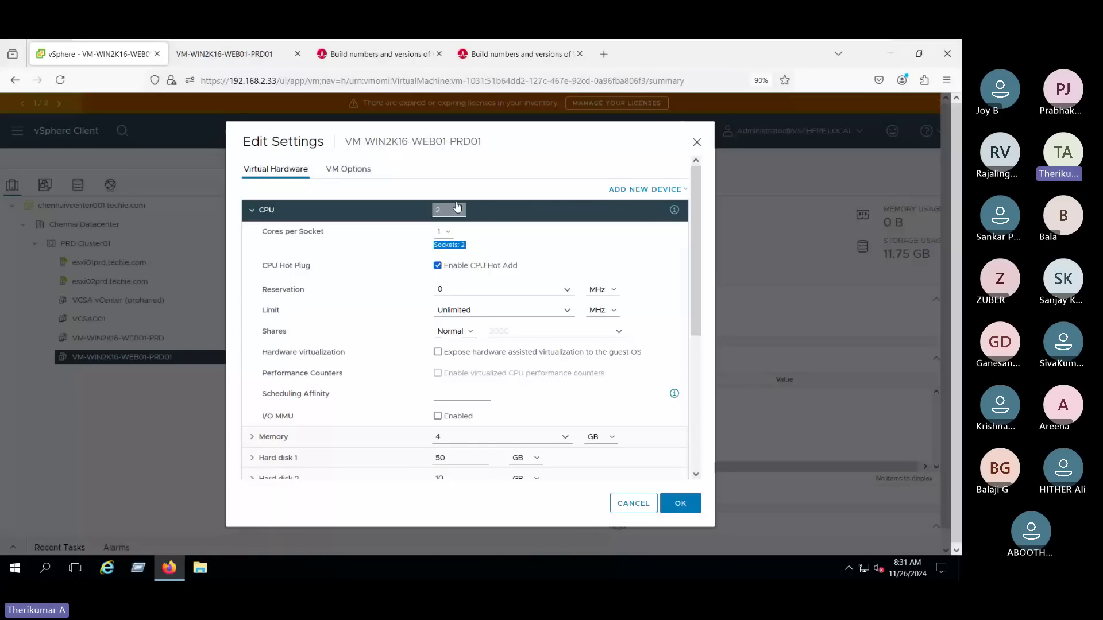
left_click(457, 207)
left_click(445, 257)
triple_click(364, 242)
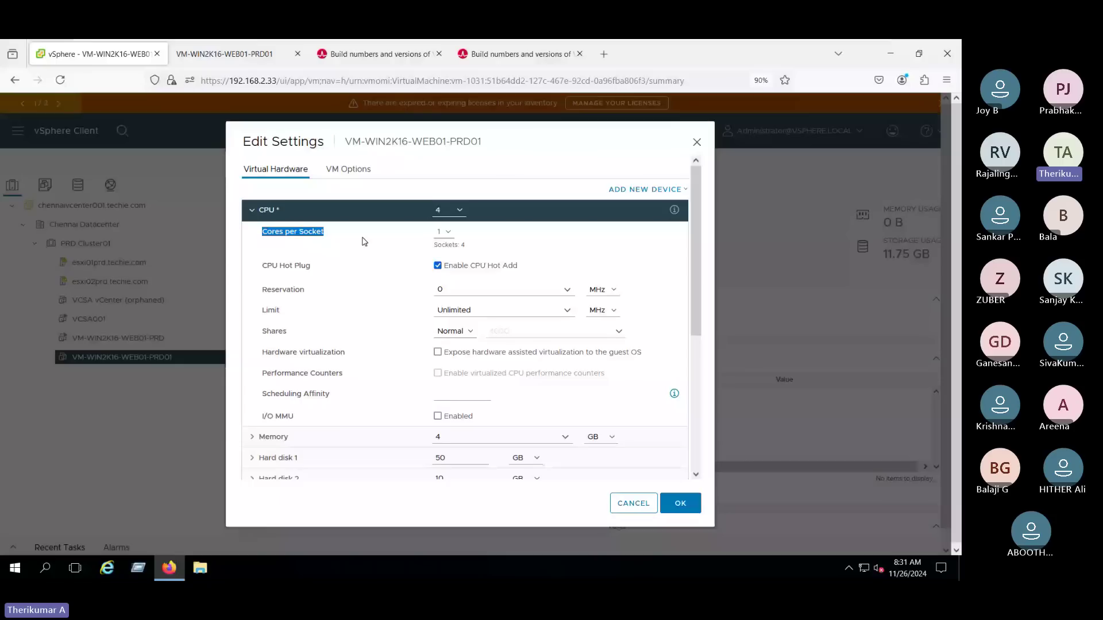
left_click(455, 214)
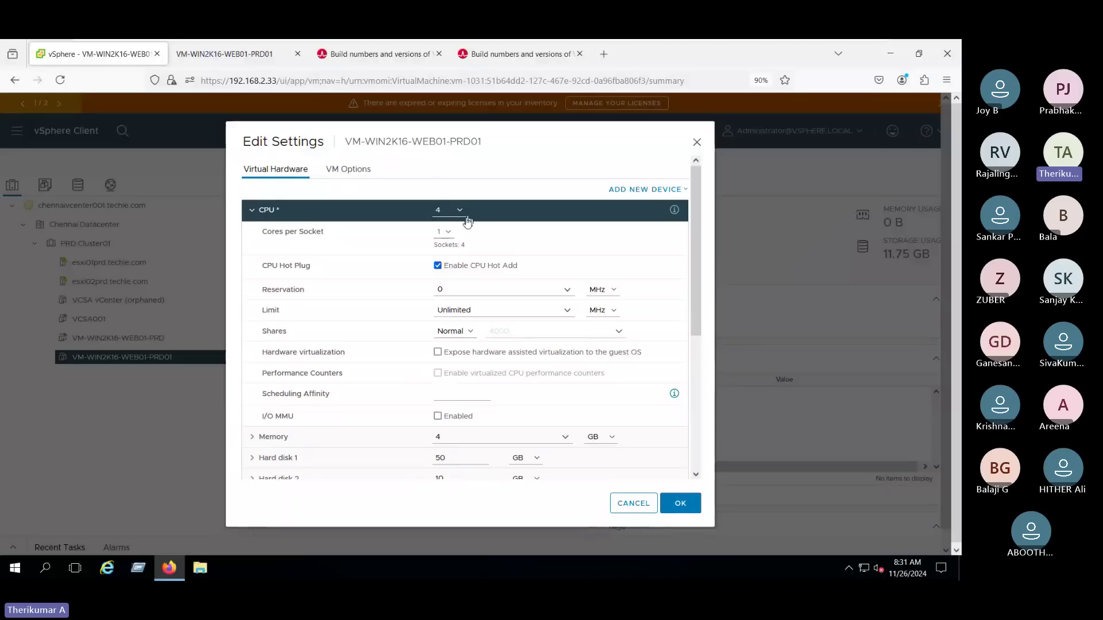
triple_click(446, 244)
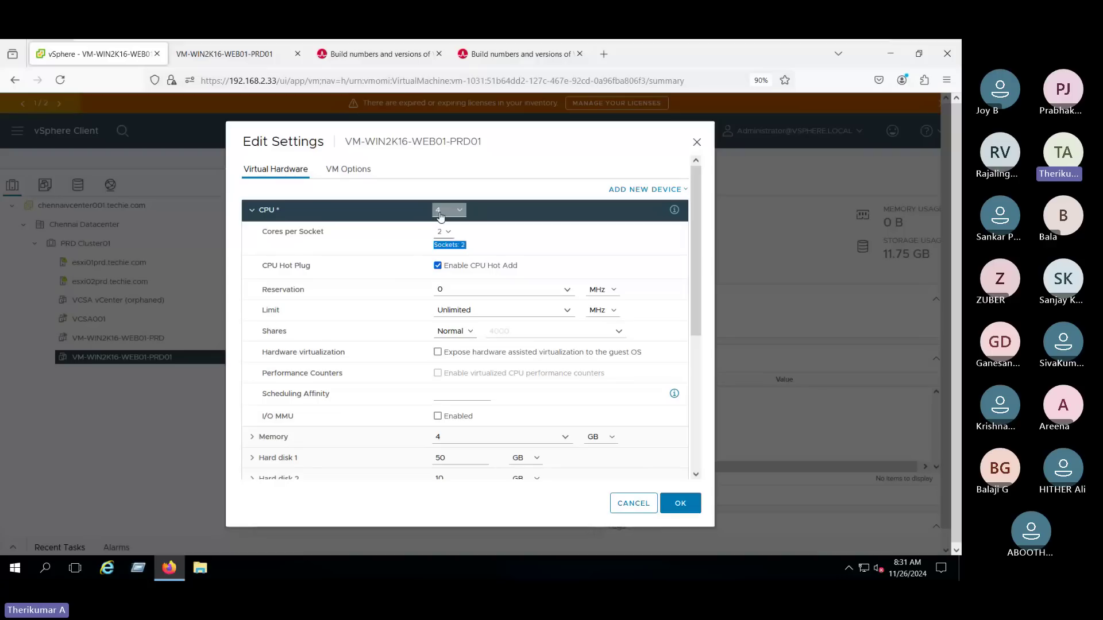
Check the socket count against the cores per socket options, and discard the pending CPU changes
left_click(440, 238)
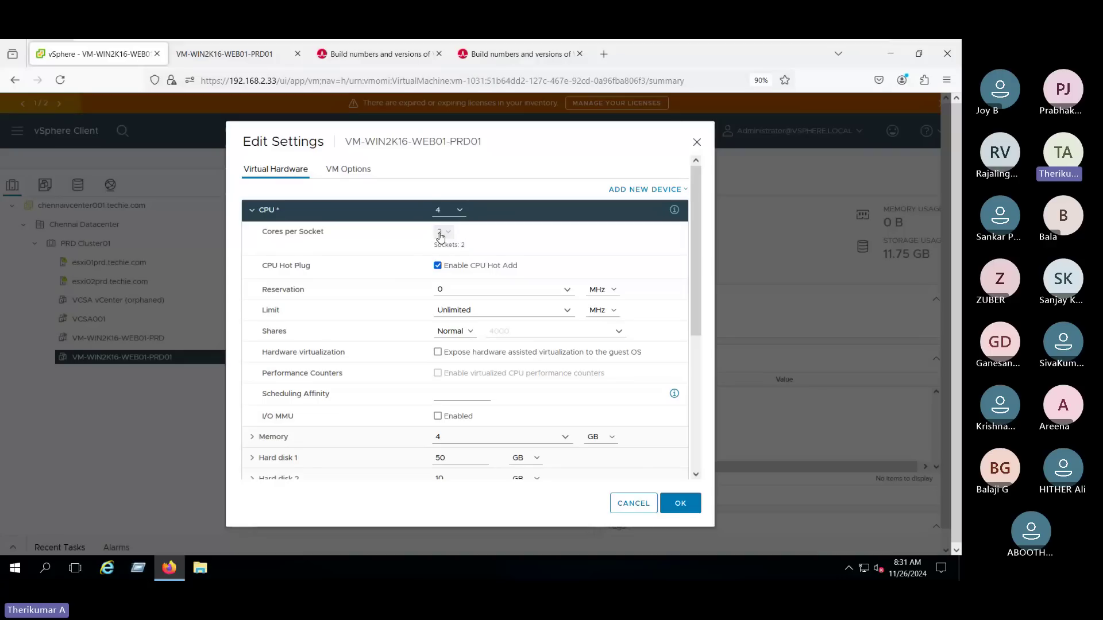
left_click_drag(439, 248, 525, 249)
left_click(446, 232)
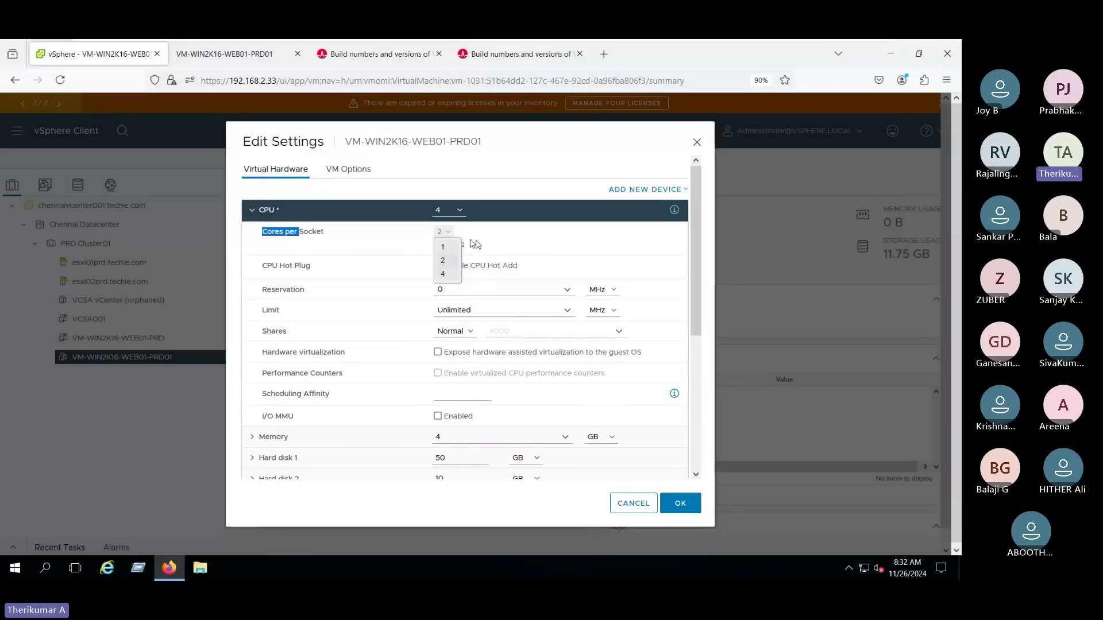
left_click(464, 251)
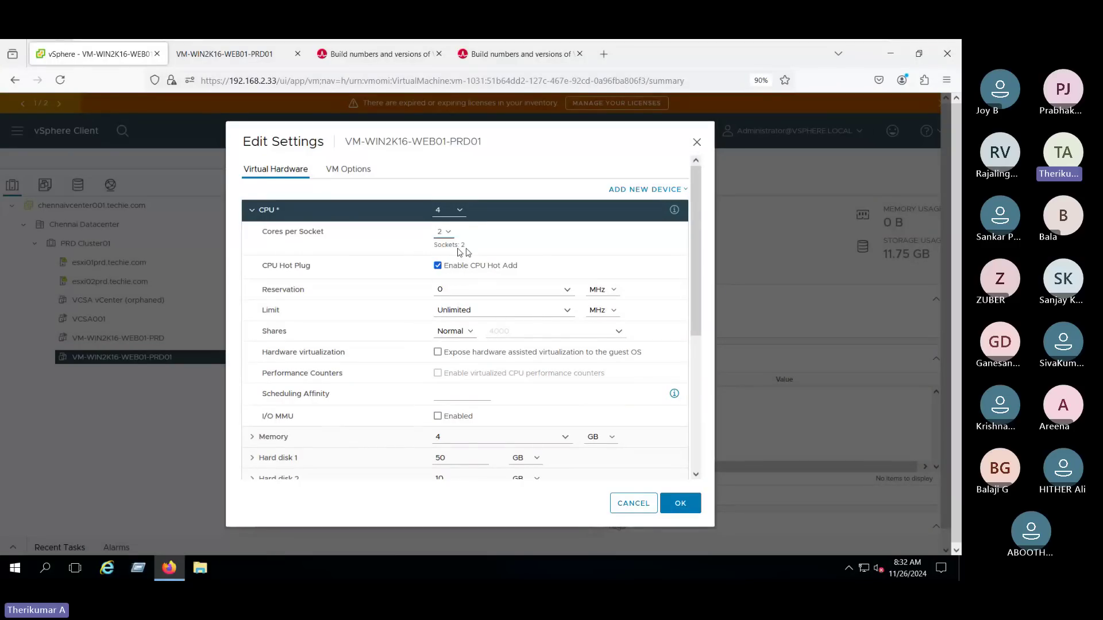
triple_click(459, 249)
scroll(684, 280, "down", 2)
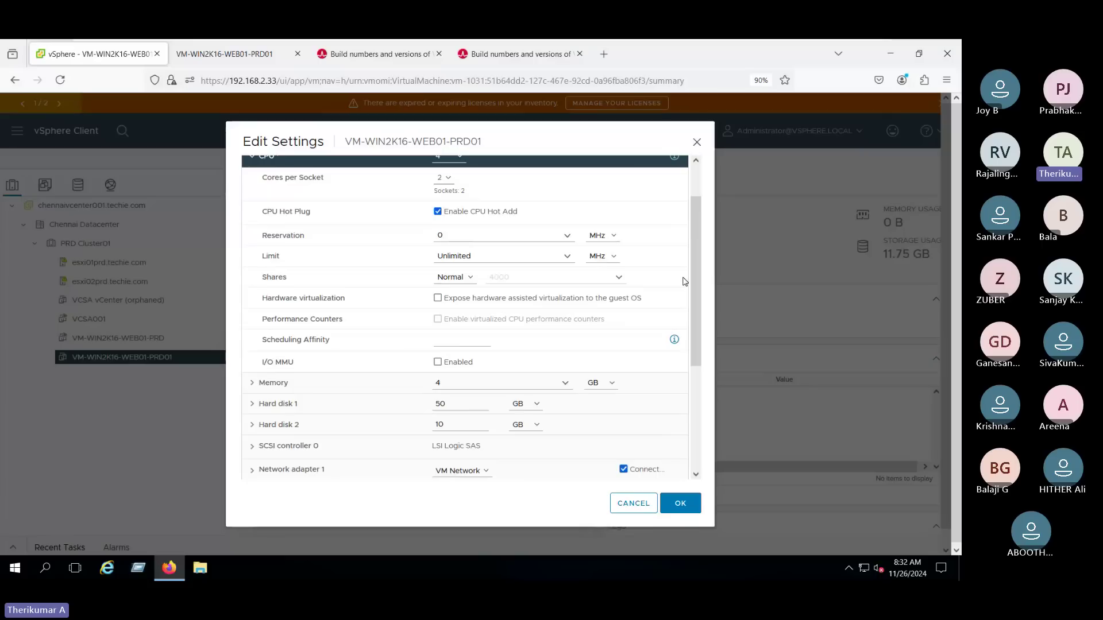
left_click(632, 505)
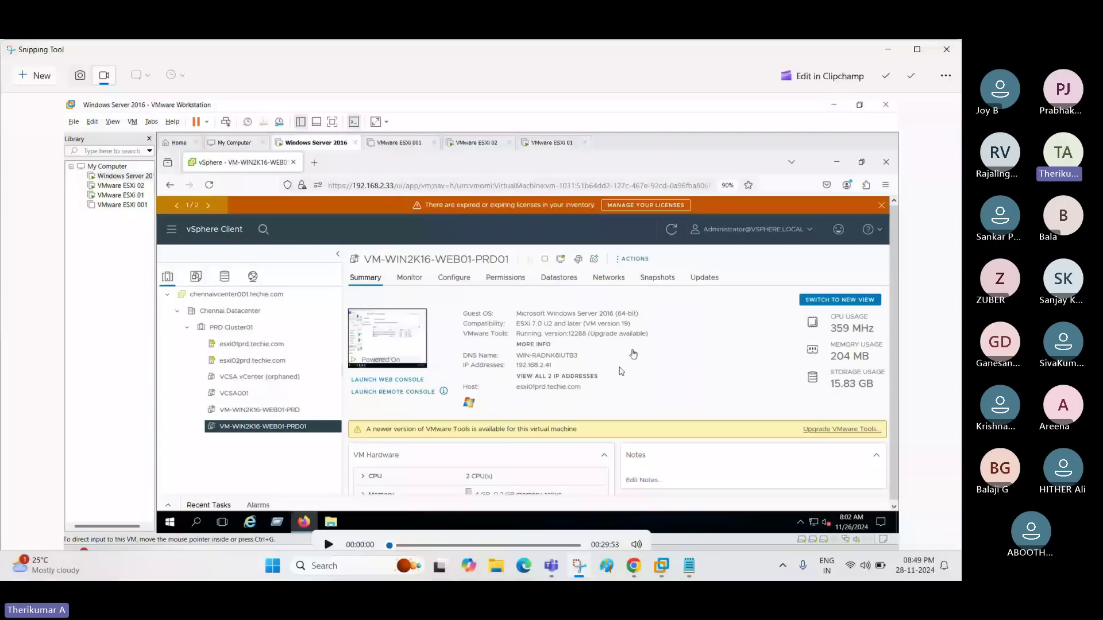
Minimize the Snipping Tool window and return to the summary of VM-WIN2K16-WEB01-PRD01 in vSphere
left_click(889, 49)
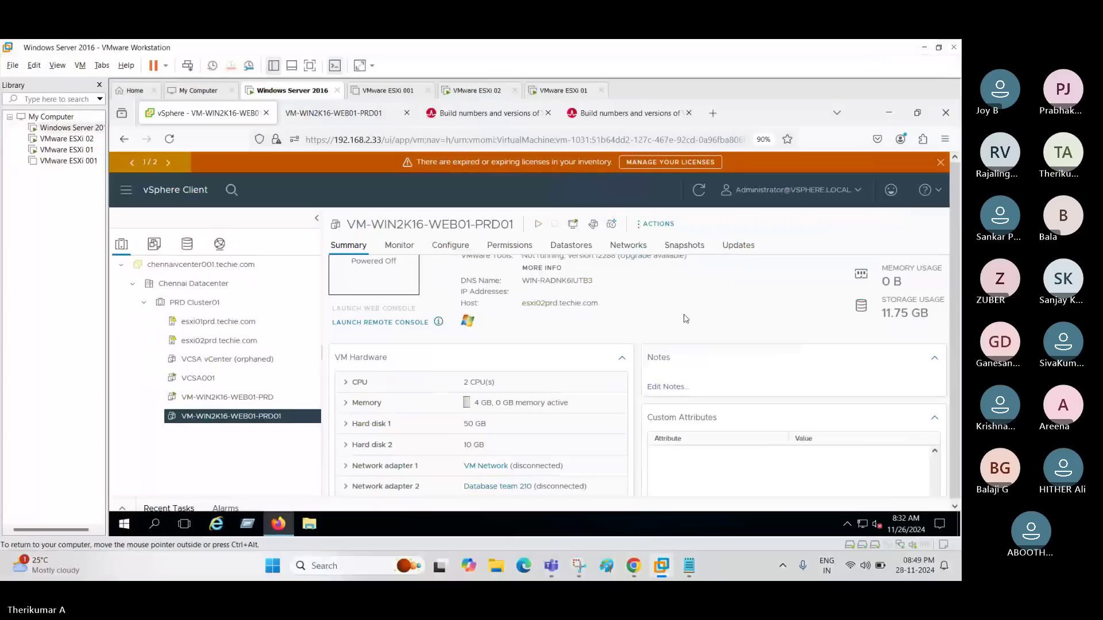
scroll(686, 319, "up", 2)
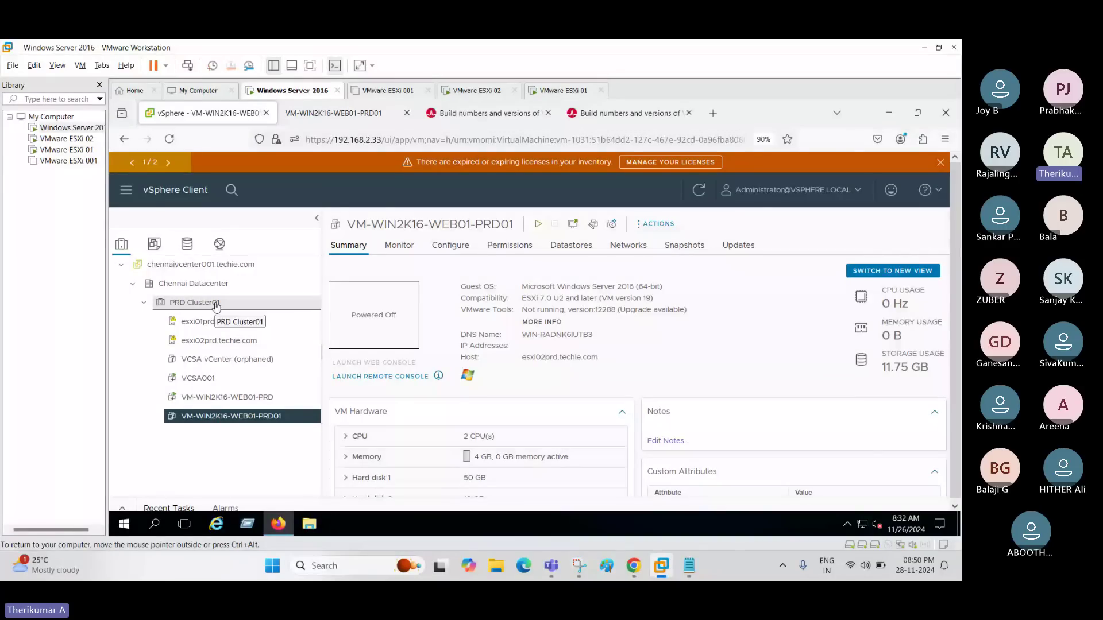
Open Datastore01 from the datastores of host esxi01prd.techie.com and check its VMFS type in the summary
left_click(207, 321)
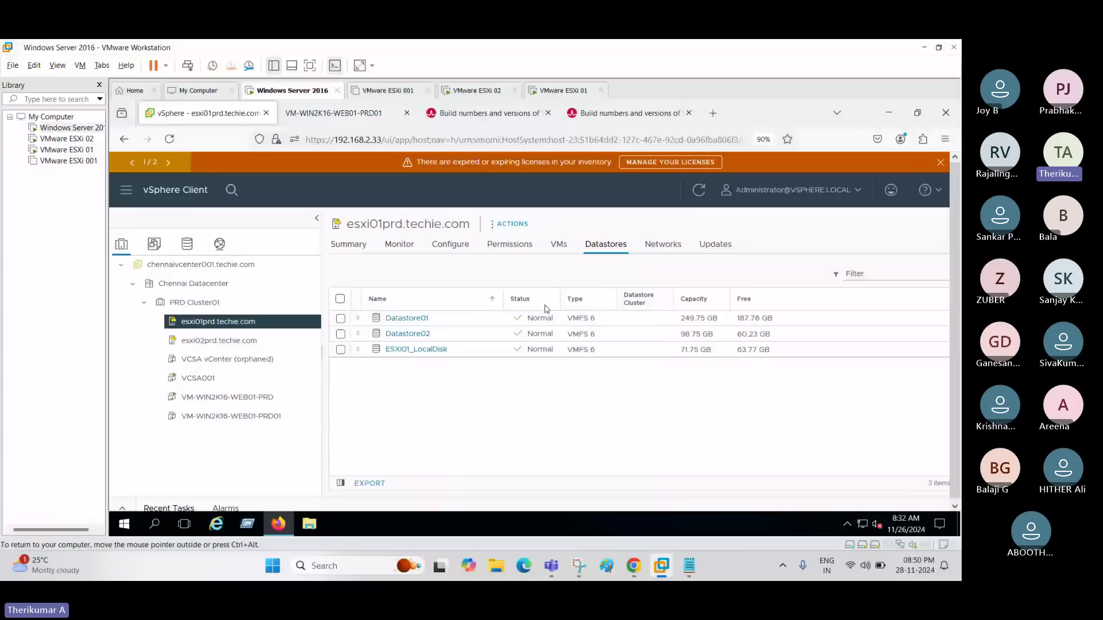
left_click(406, 317)
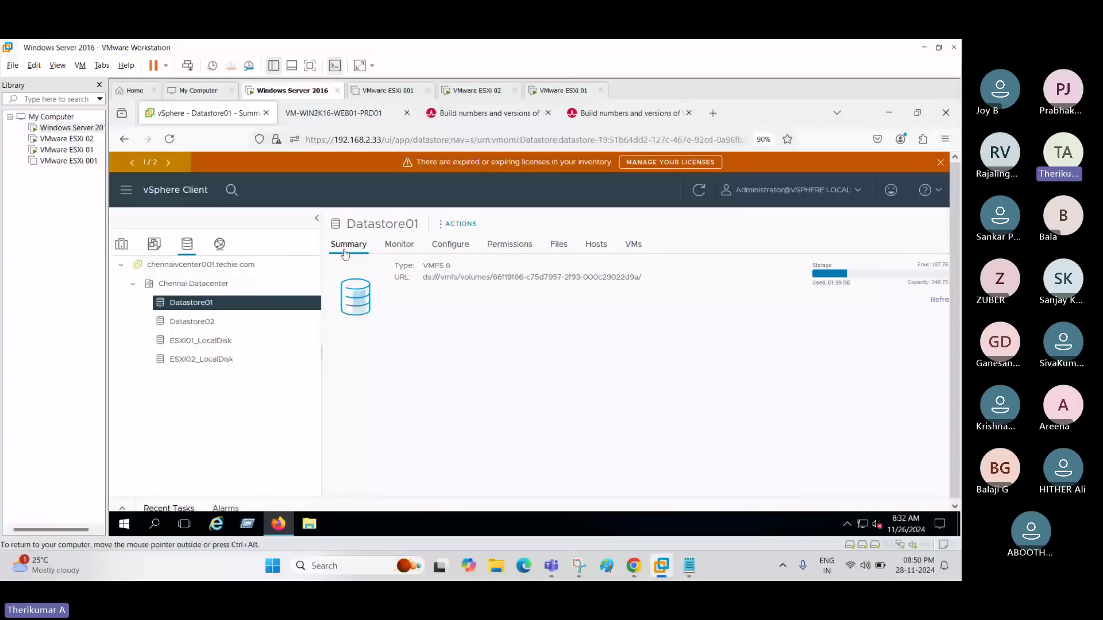
left_click_drag(428, 266, 482, 274)
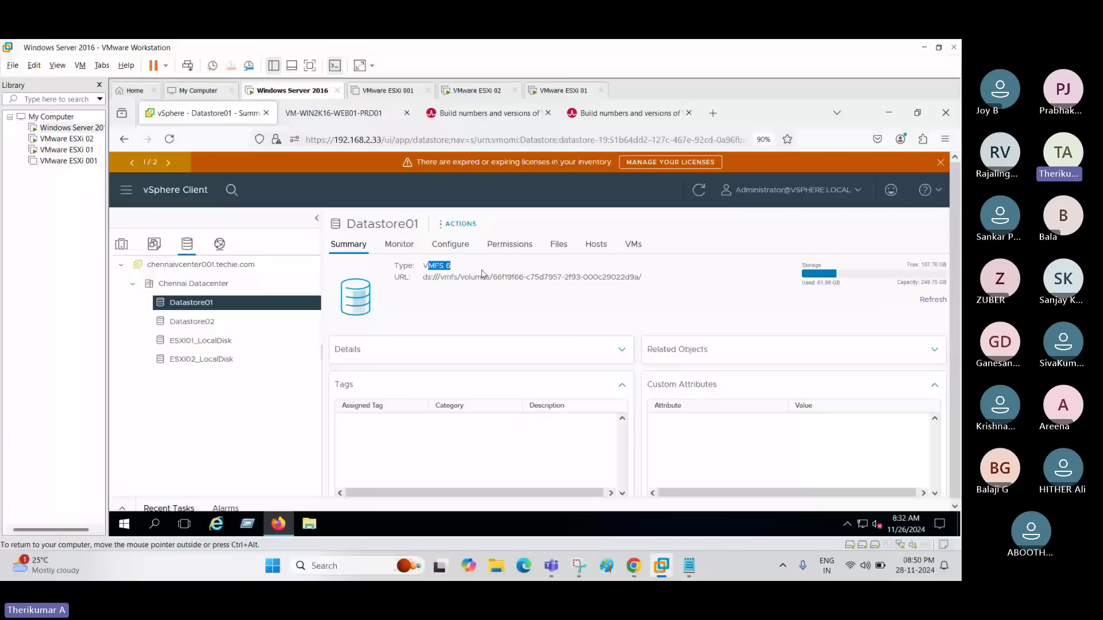
left_click(420, 272)
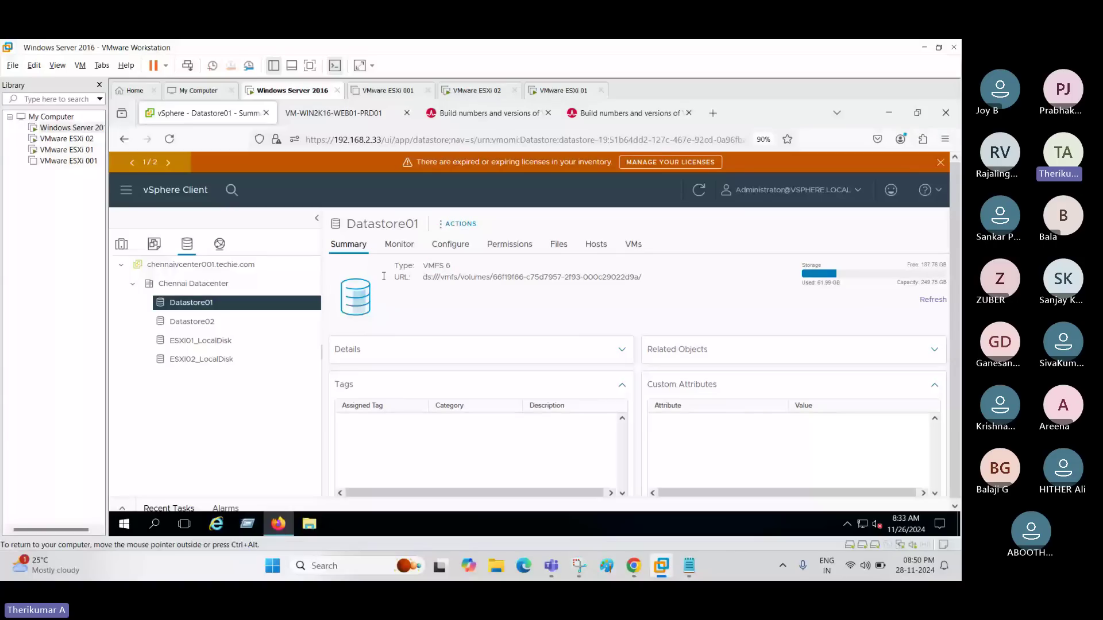
triple_click(443, 273)
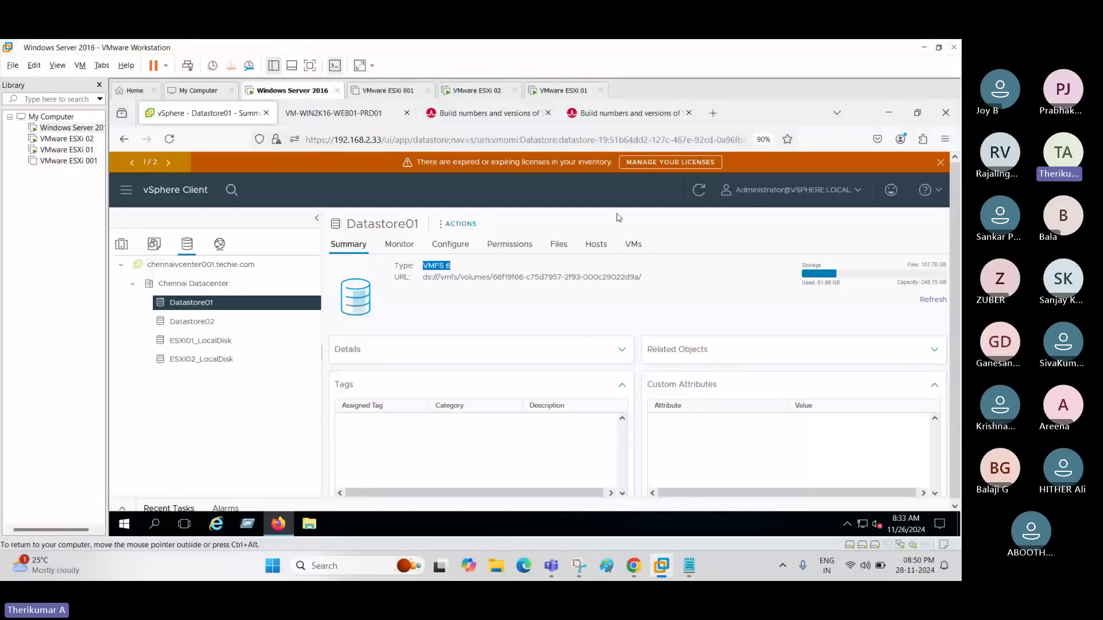
Search the web for "vmwRE VMFS version" in a new browser tab and open the VMware Docs article "Versions of VMFS Datastores"
left_click(714, 113)
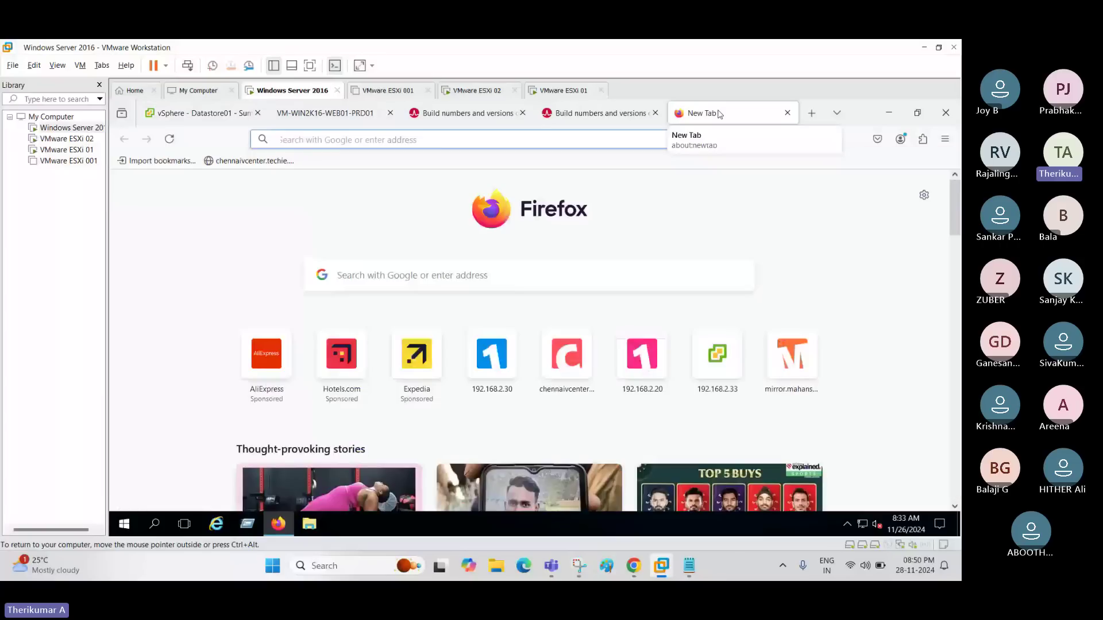
type("vmwRE VM")
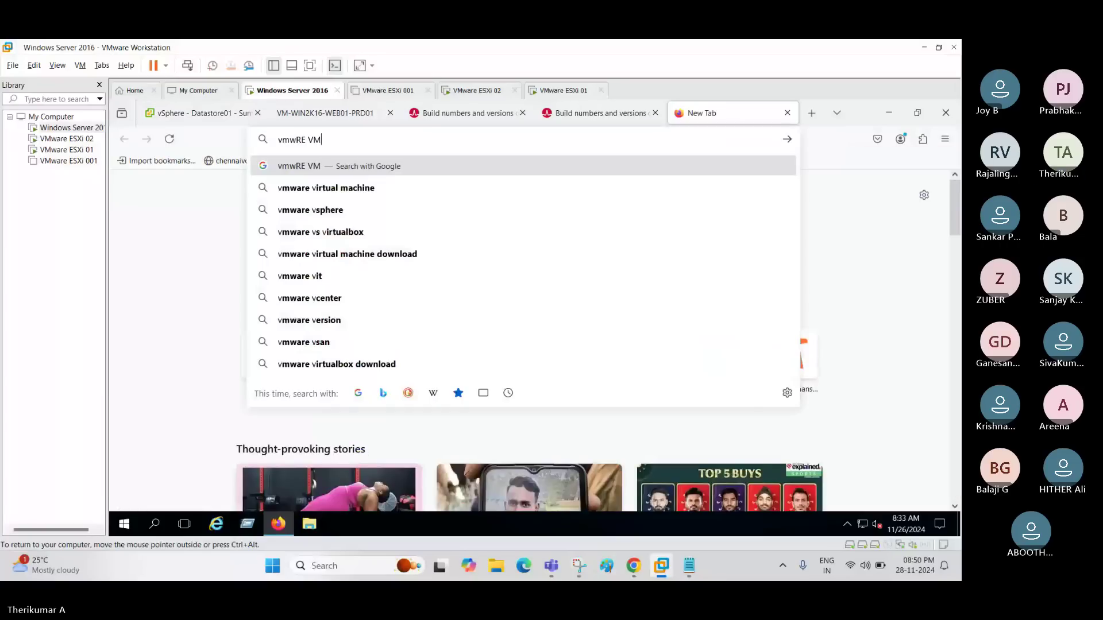
type("FS vers")
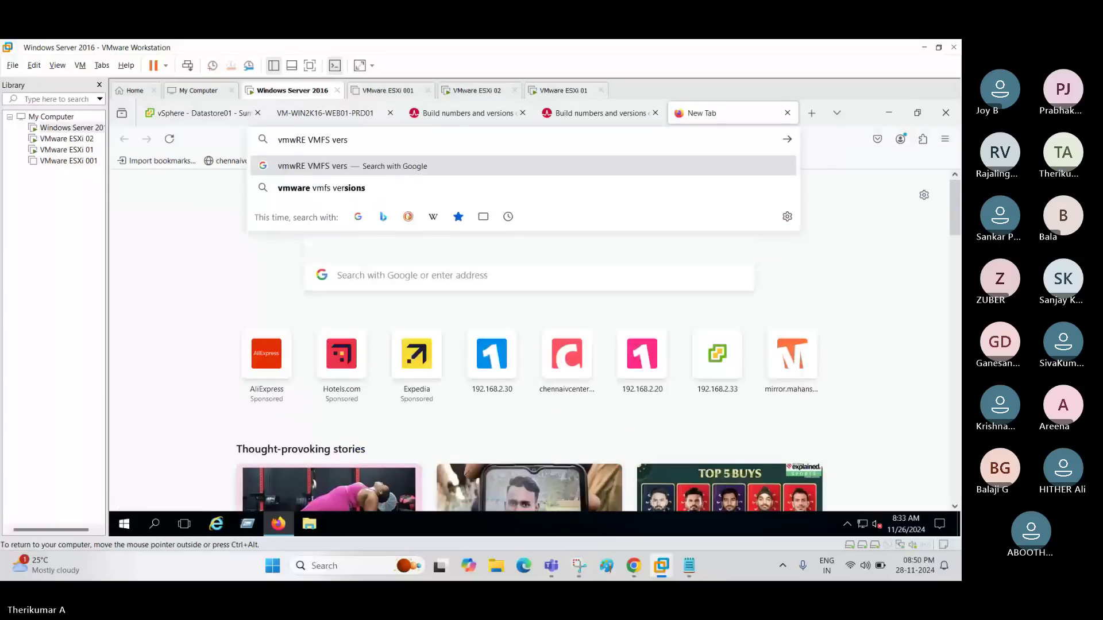
type("ion")
key("Return")
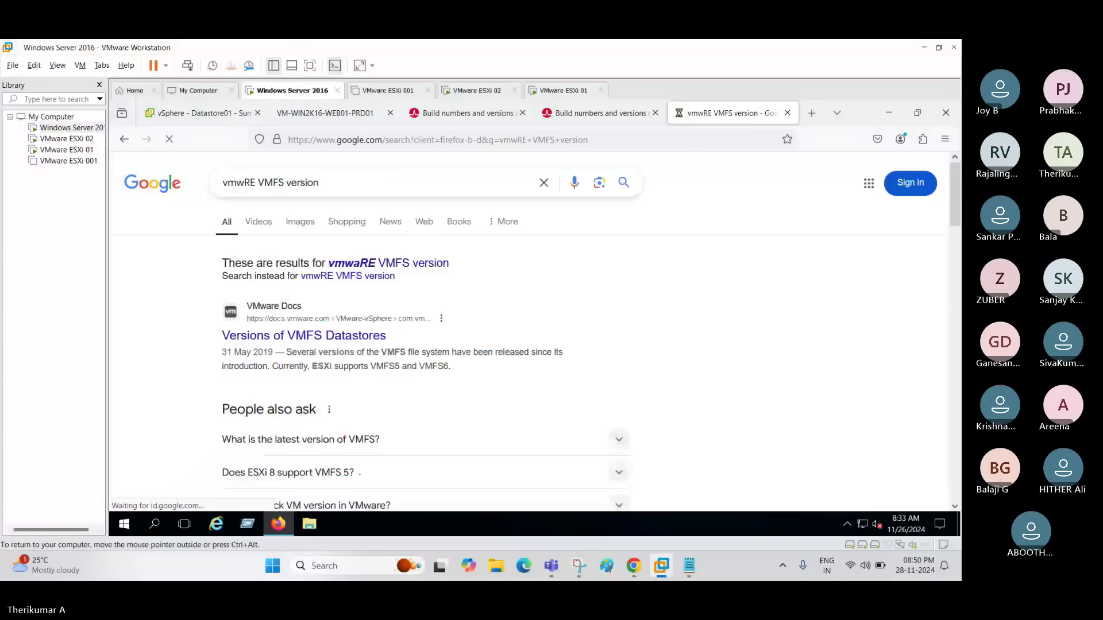
middle_click(338, 339)
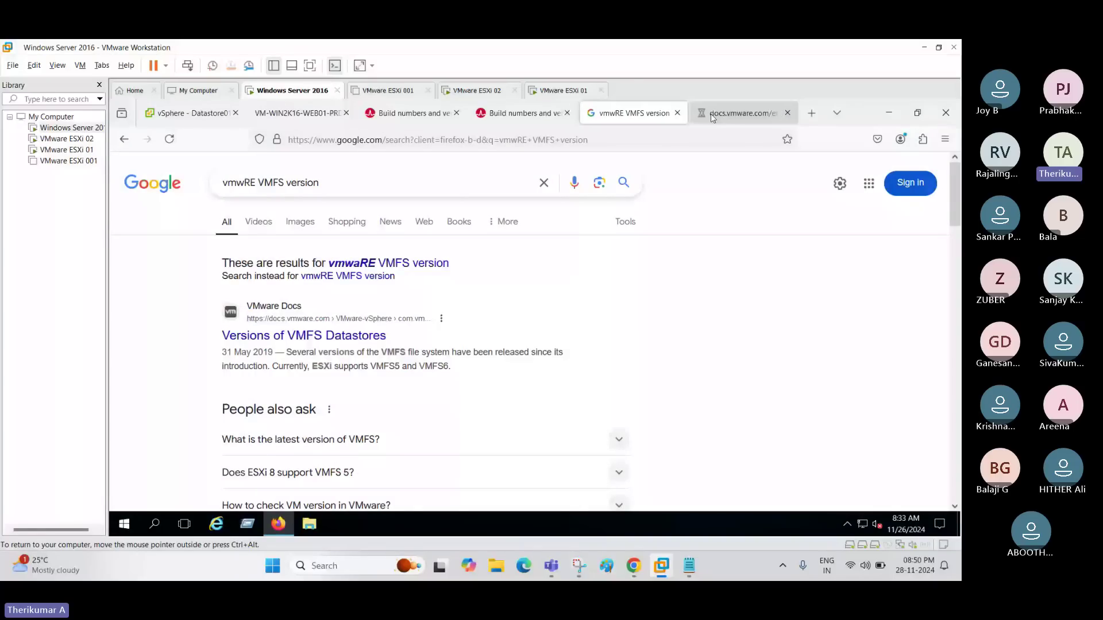
left_click(712, 115)
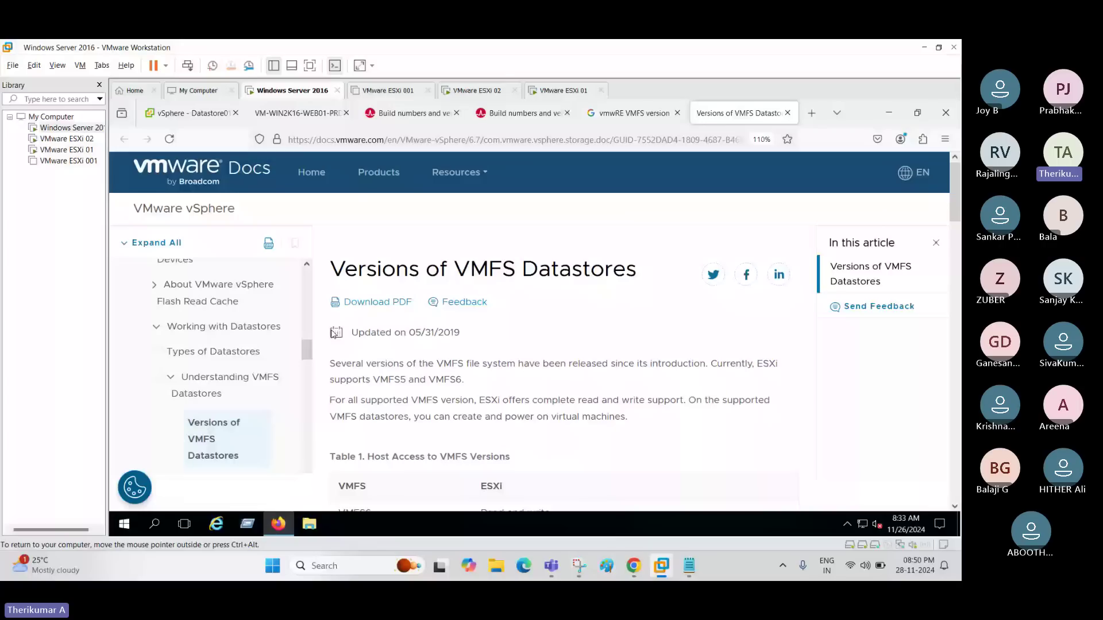
Review the article's host access table and its comparison of VMFS5 and VMFS6 features
scroll(544, 401, "down", 3)
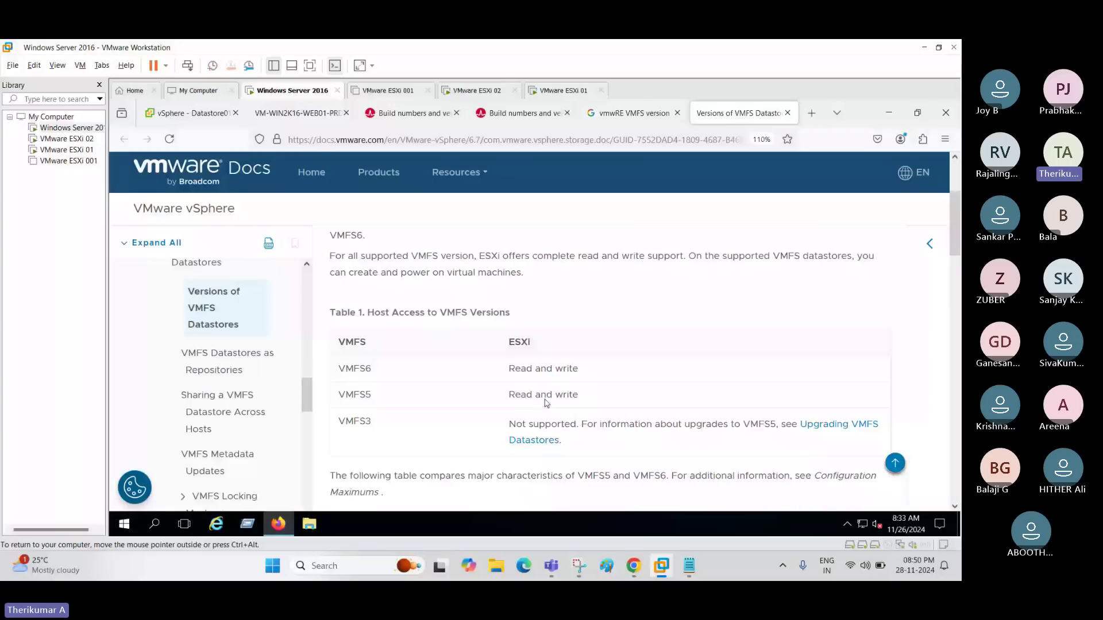
double_click(353, 421)
left_click_drag(337, 364, 340, 397)
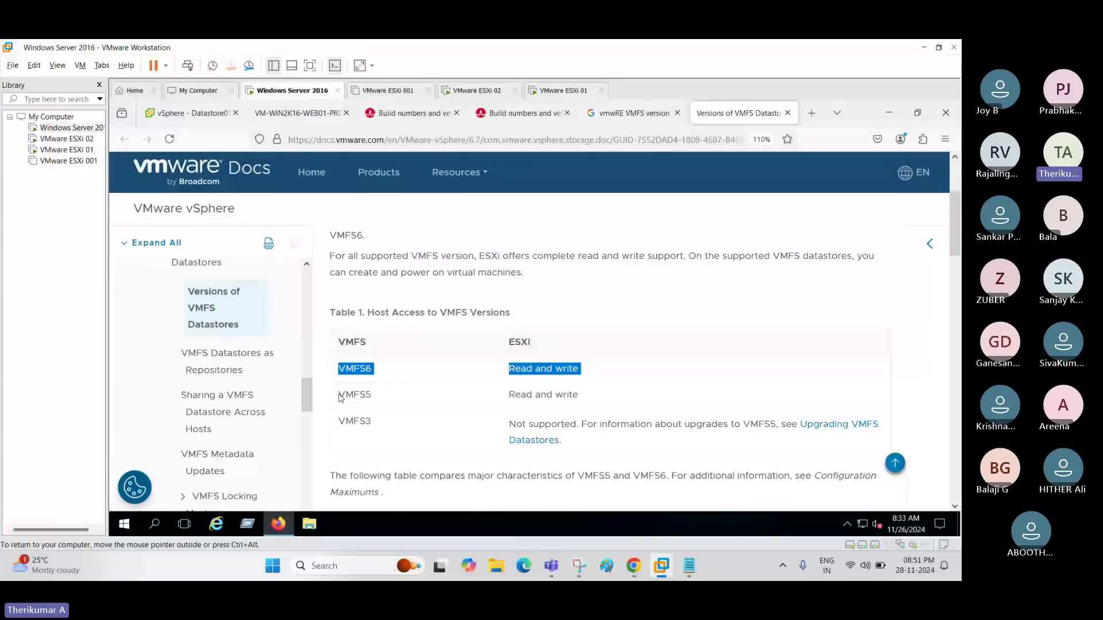
scroll(625, 406, "down", 5)
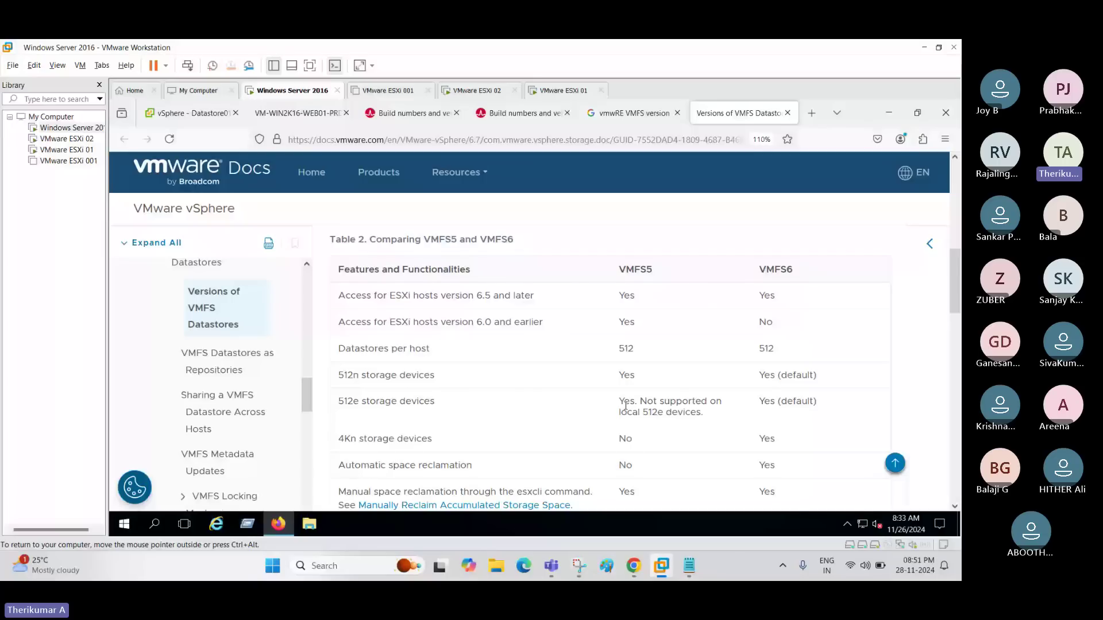
scroll(626, 406, "down", 10)
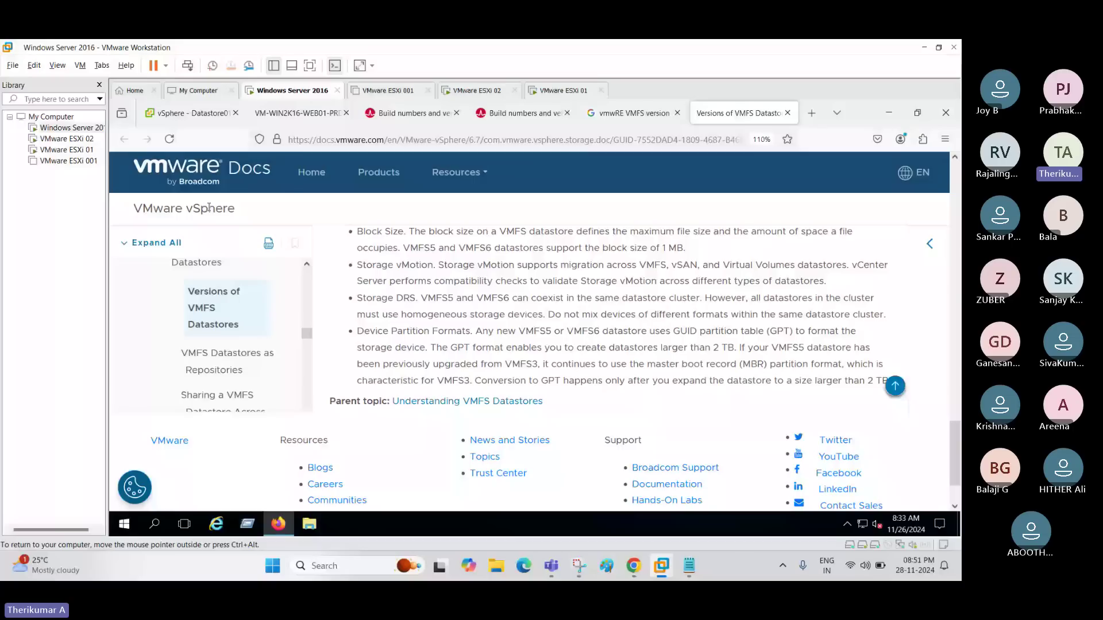
Return to Datastore01 in vSphere and go back to the datastores of host esxi01prd.techie.com in the hosts inventory
left_click(194, 113)
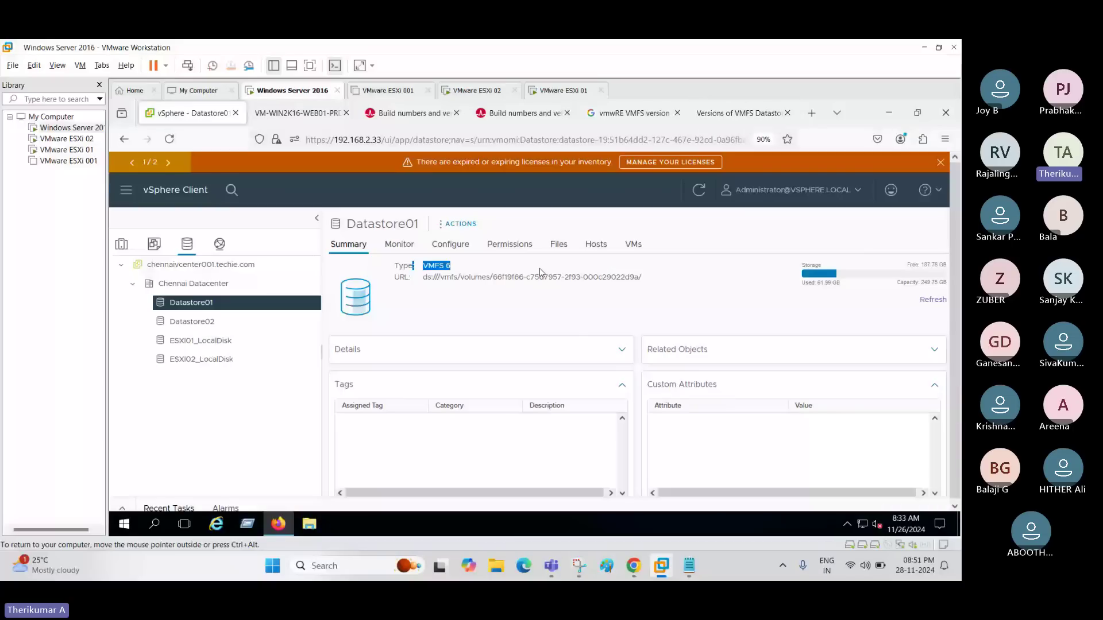
left_click(572, 312)
left_click(120, 246)
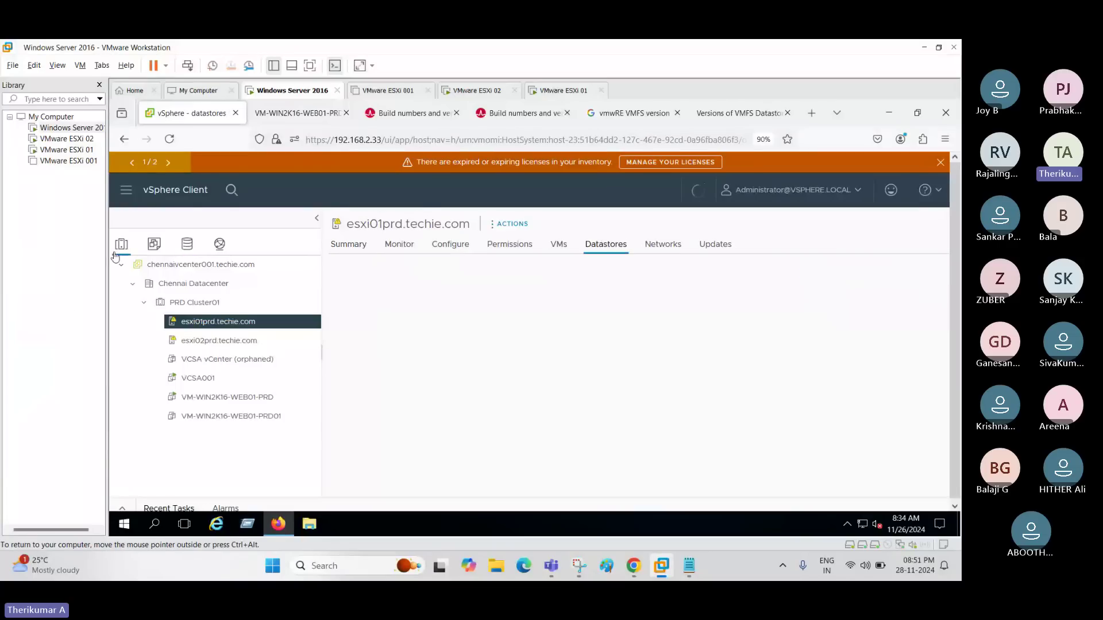
right_click(246, 321)
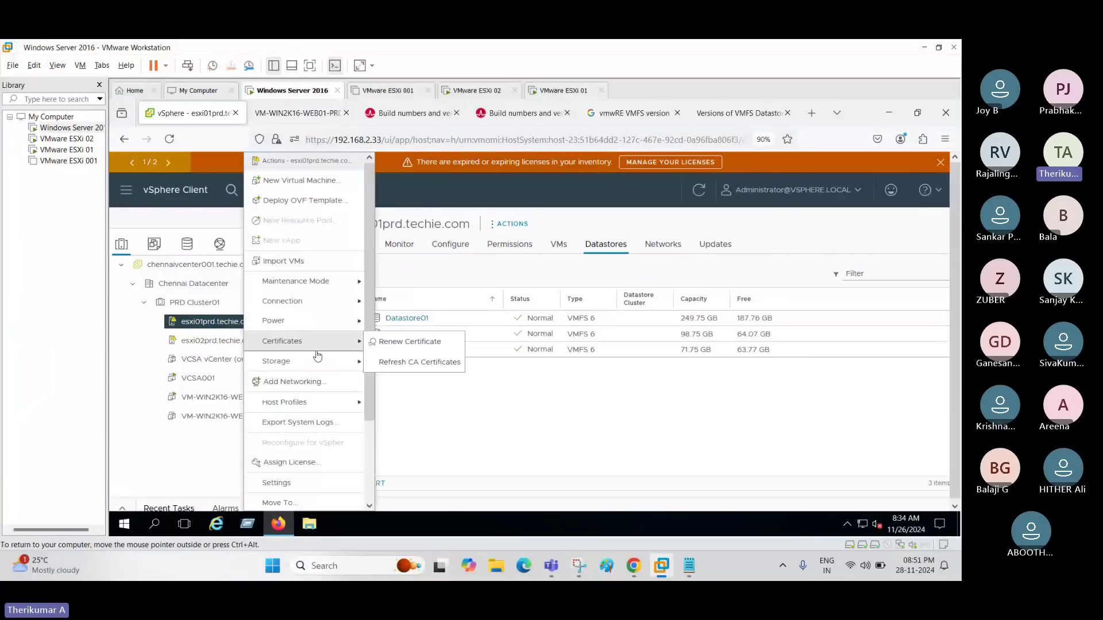
mouse_move(359, 366)
left_click(467, 451)
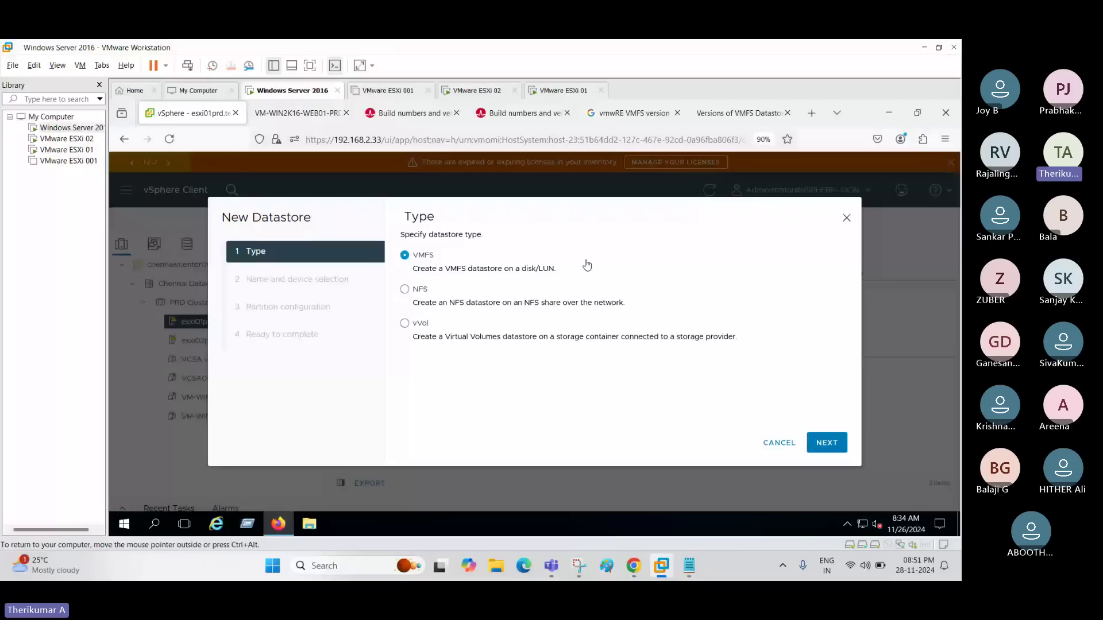
triple_click(587, 264)
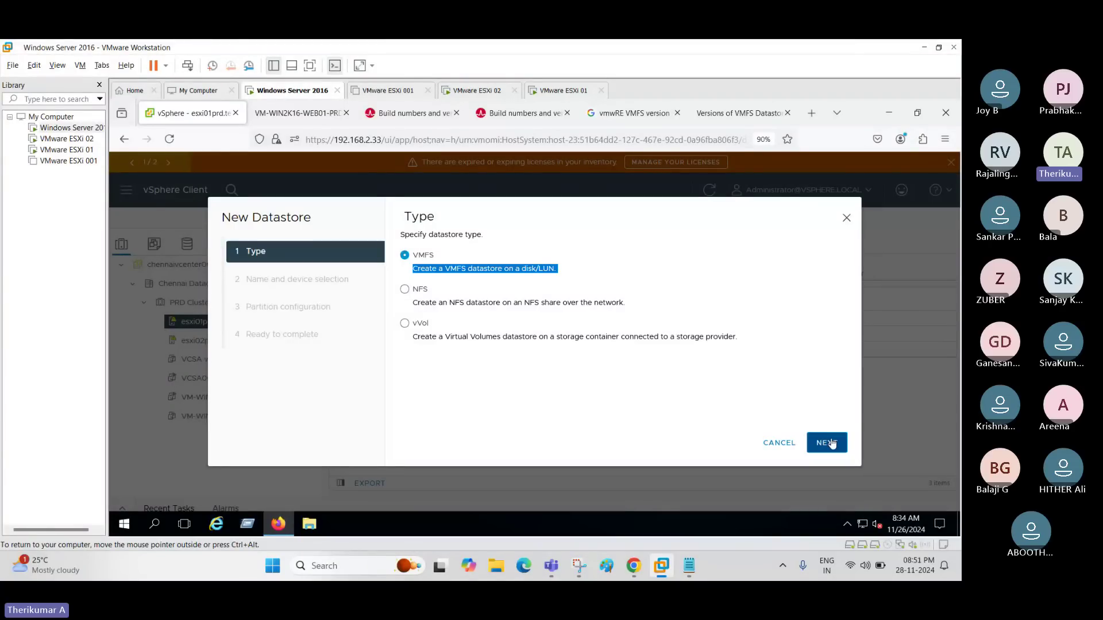
left_click(828, 443)
left_click(716, 442)
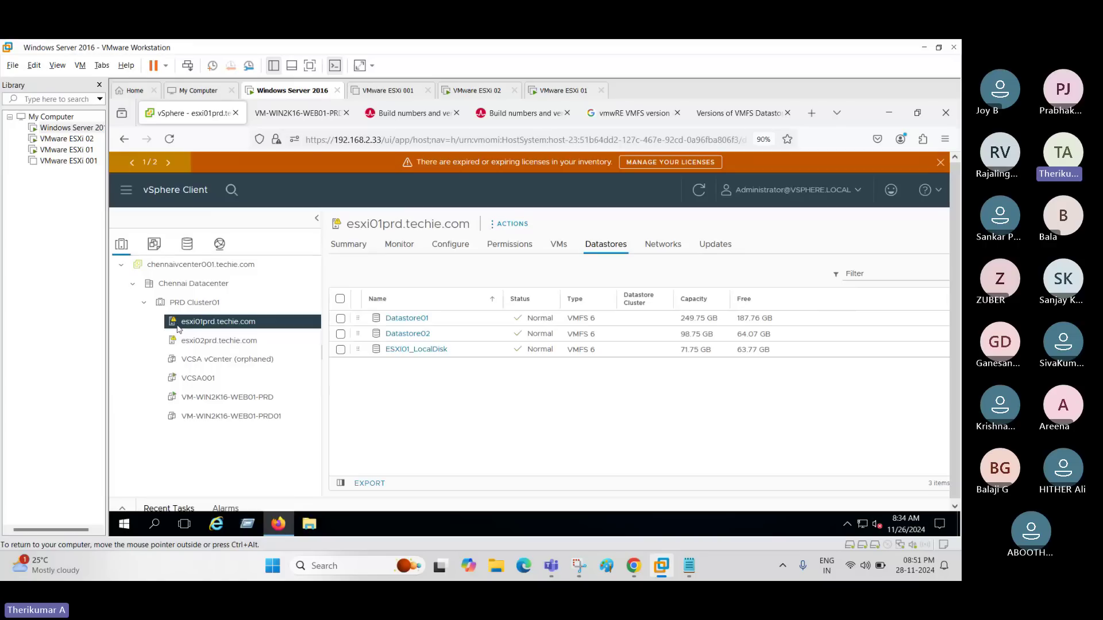
Start a new VMFS datastore on host esxi02prd.techie.com using the MSFT iSCSI Disk, and proceed to the VMFS version choice
right_click(238, 340)
mouse_move(310, 361)
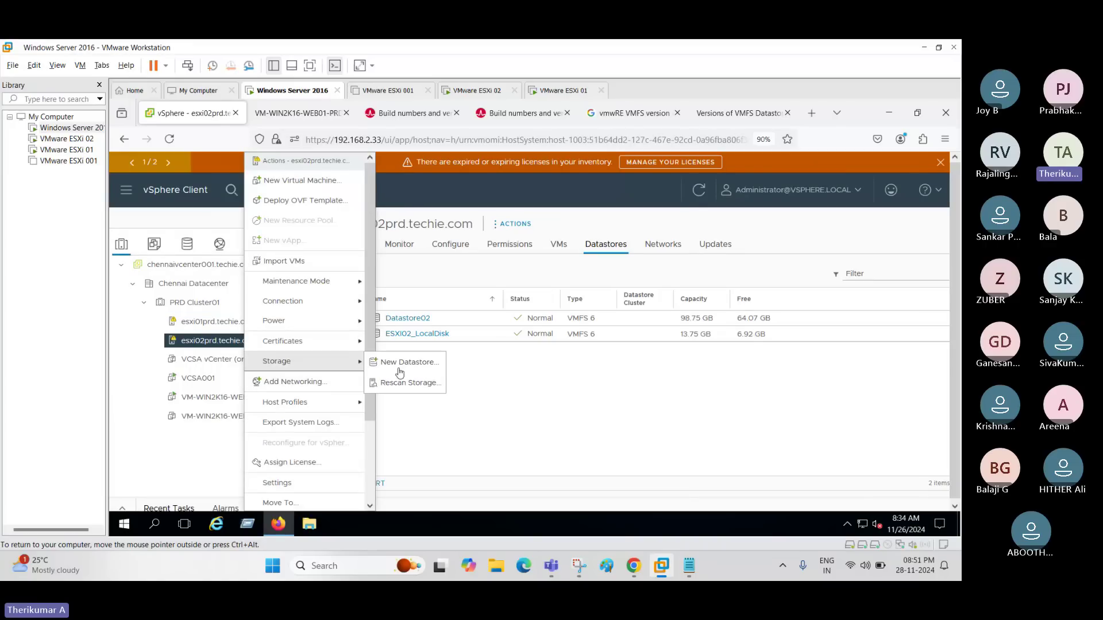
left_click(402, 362)
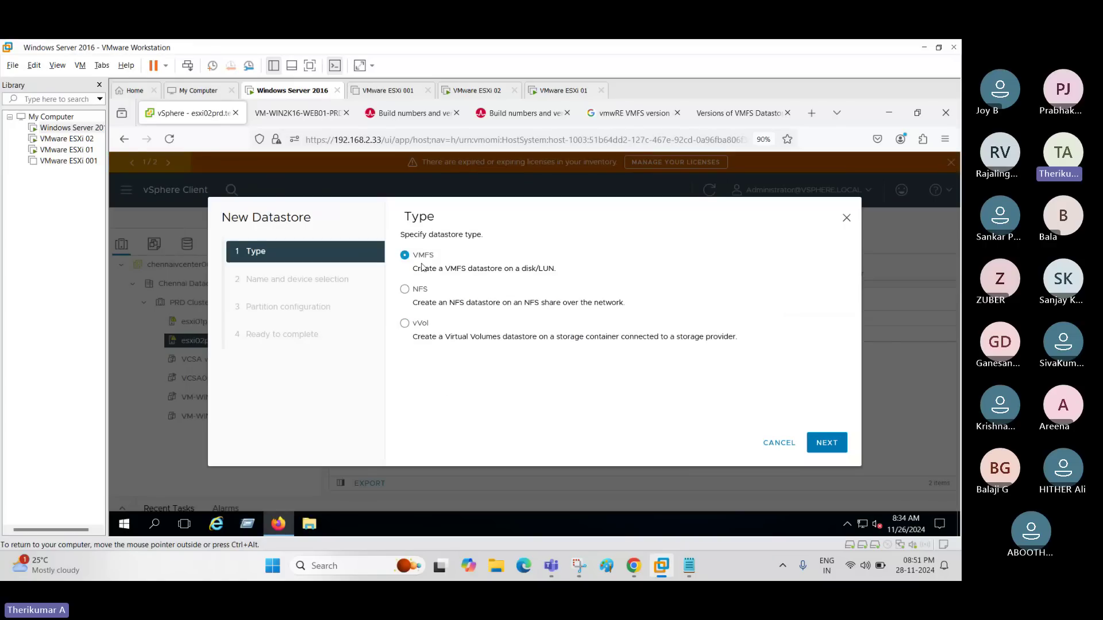
left_click(827, 442)
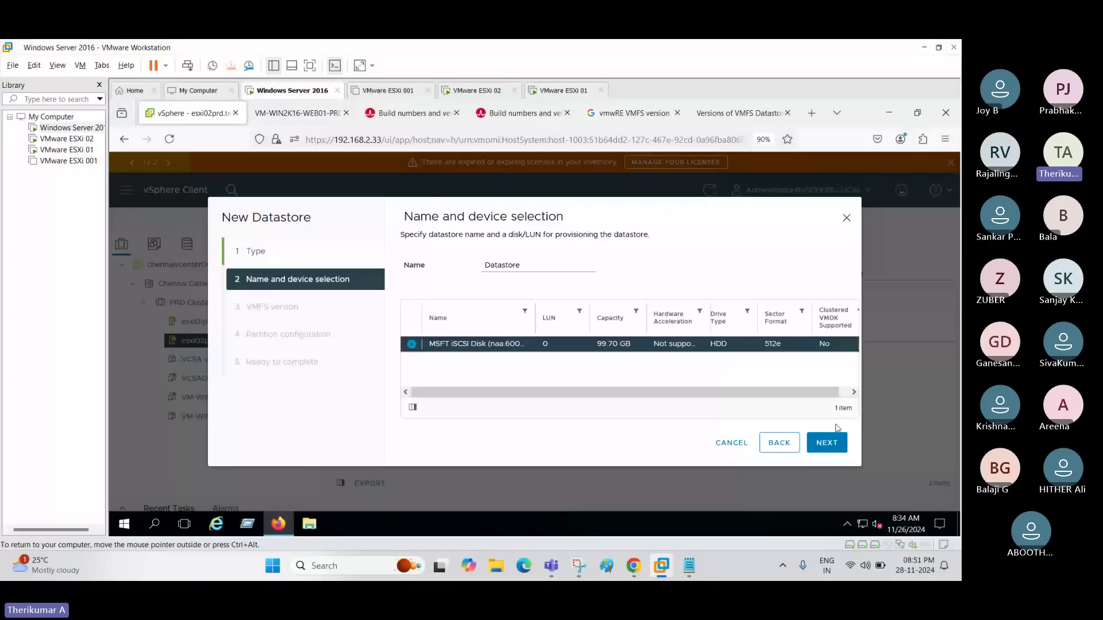
left_click(832, 441)
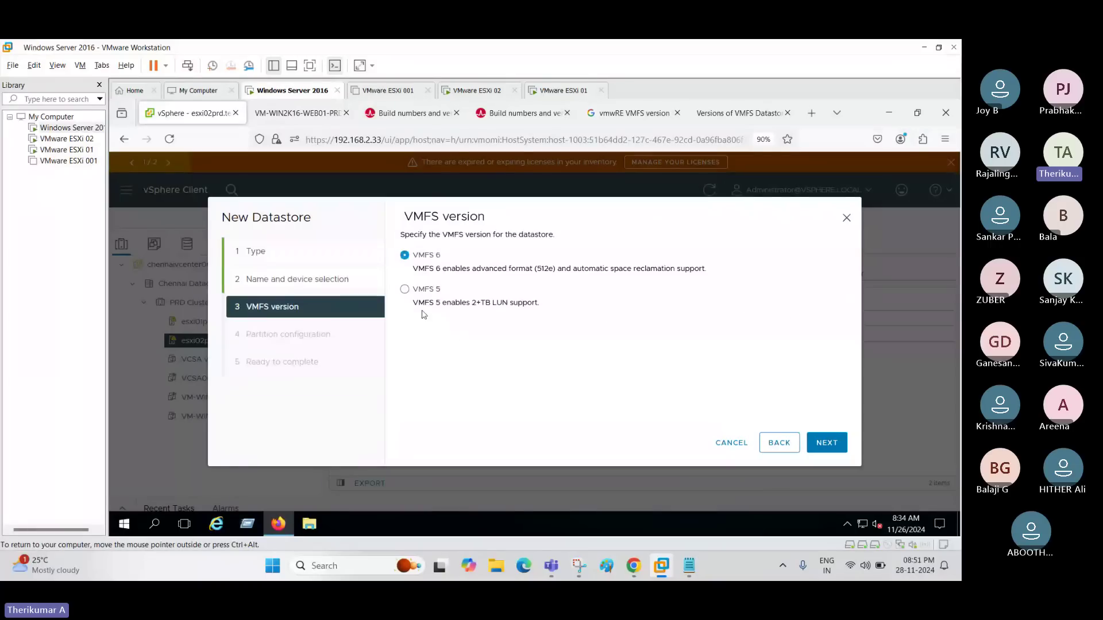
Compare the VMFS 5 and VMFS 6 version options, and cancel the new datastore
left_click_drag(413, 304, 547, 309)
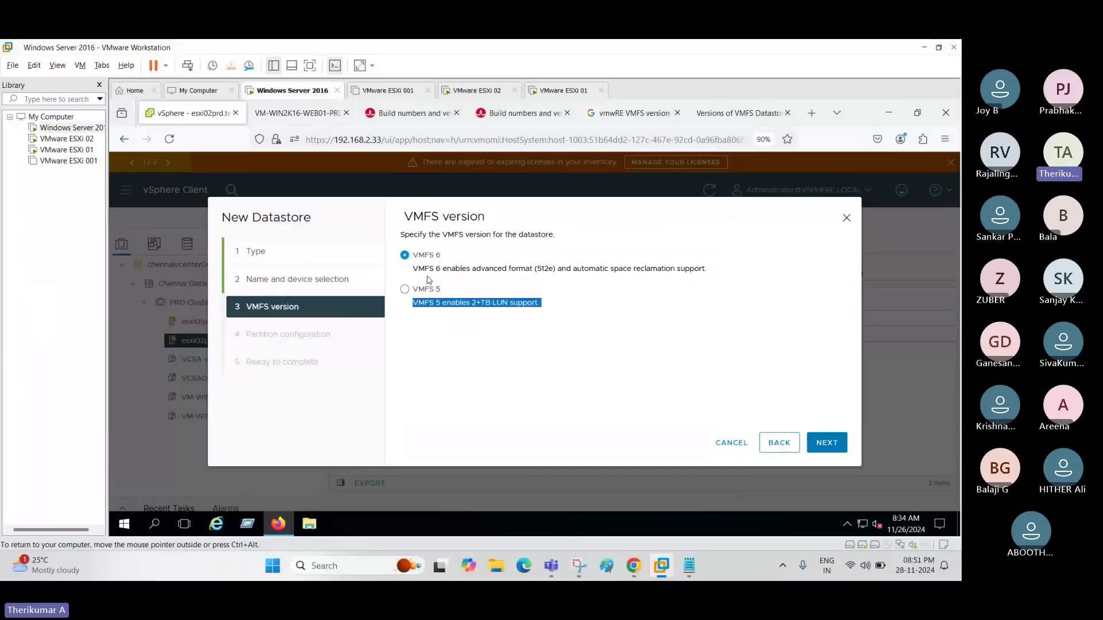
left_click_drag(412, 271, 724, 277)
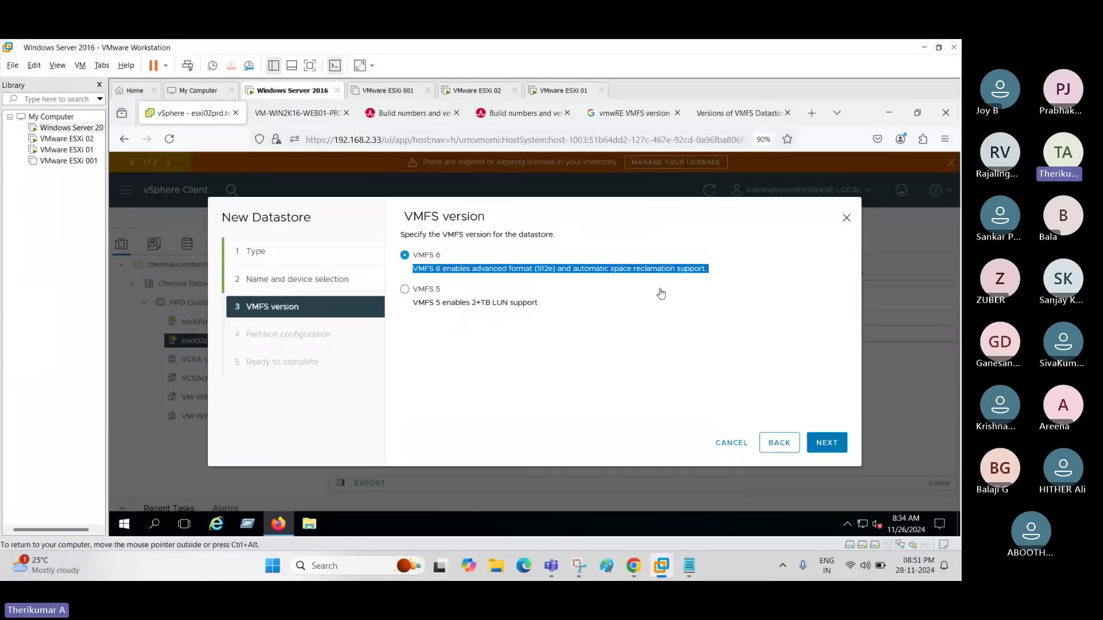
left_click(405, 289)
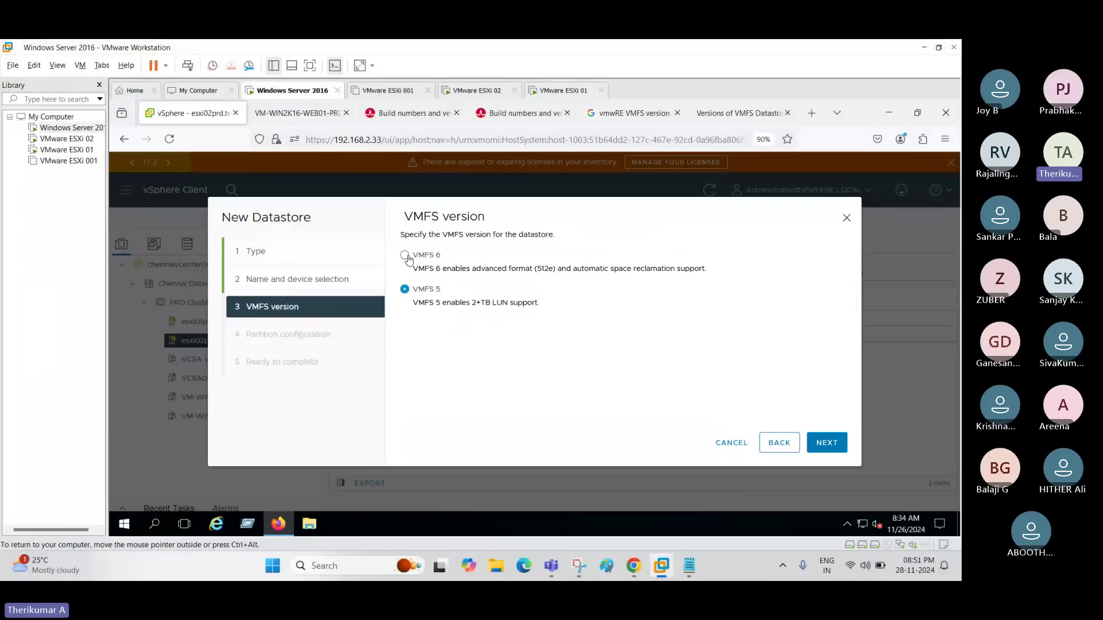
left_click(406, 256)
left_click(736, 443)
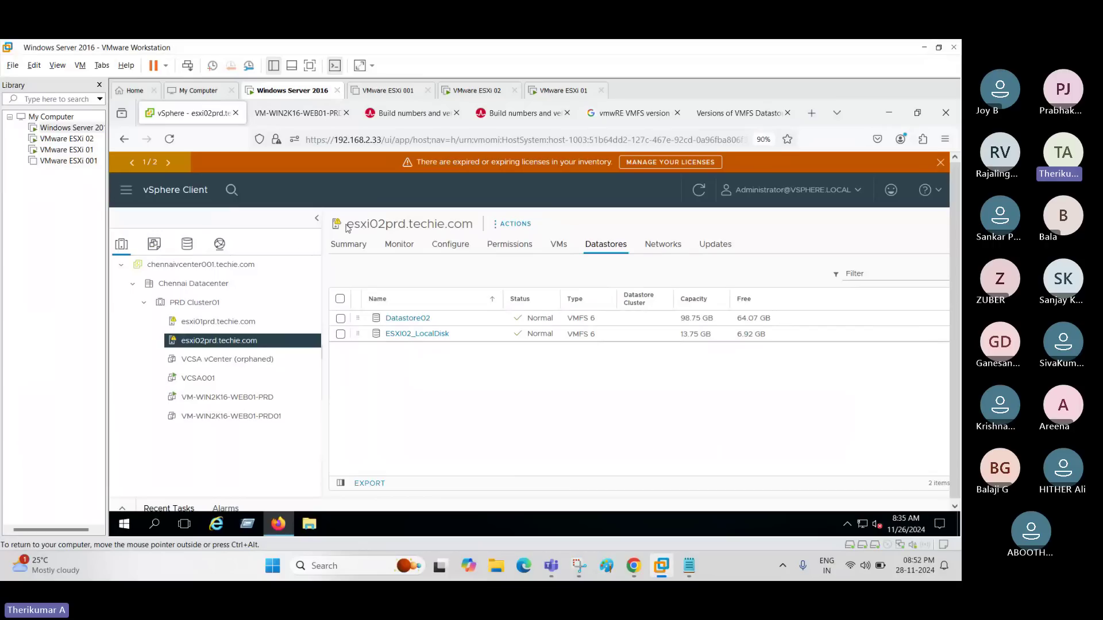
left_click_drag(347, 225, 473, 224)
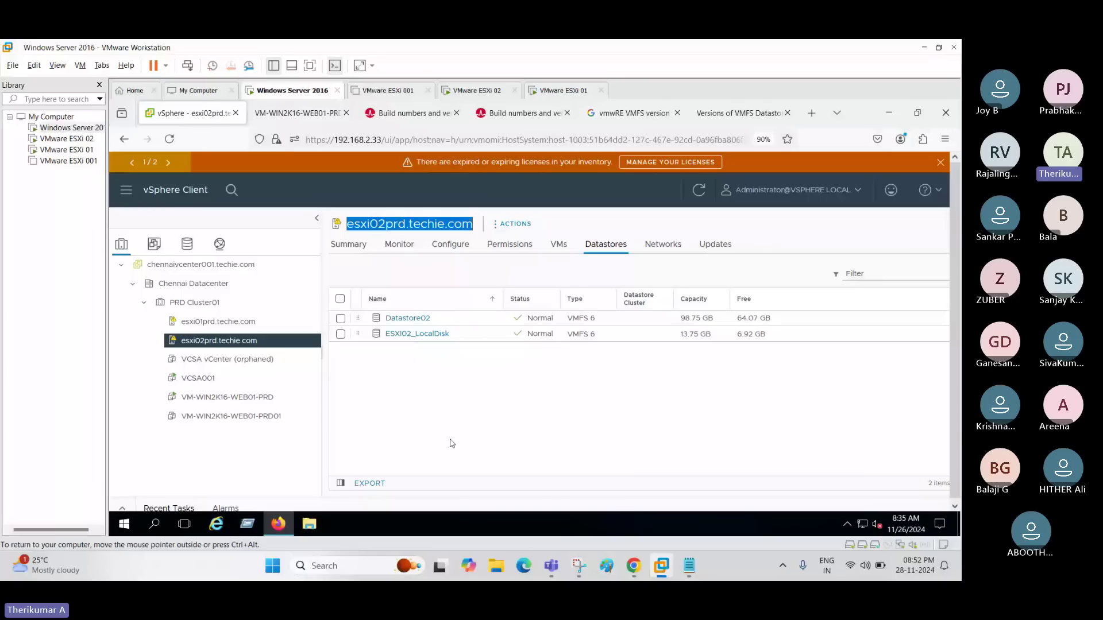
left_click(453, 443)
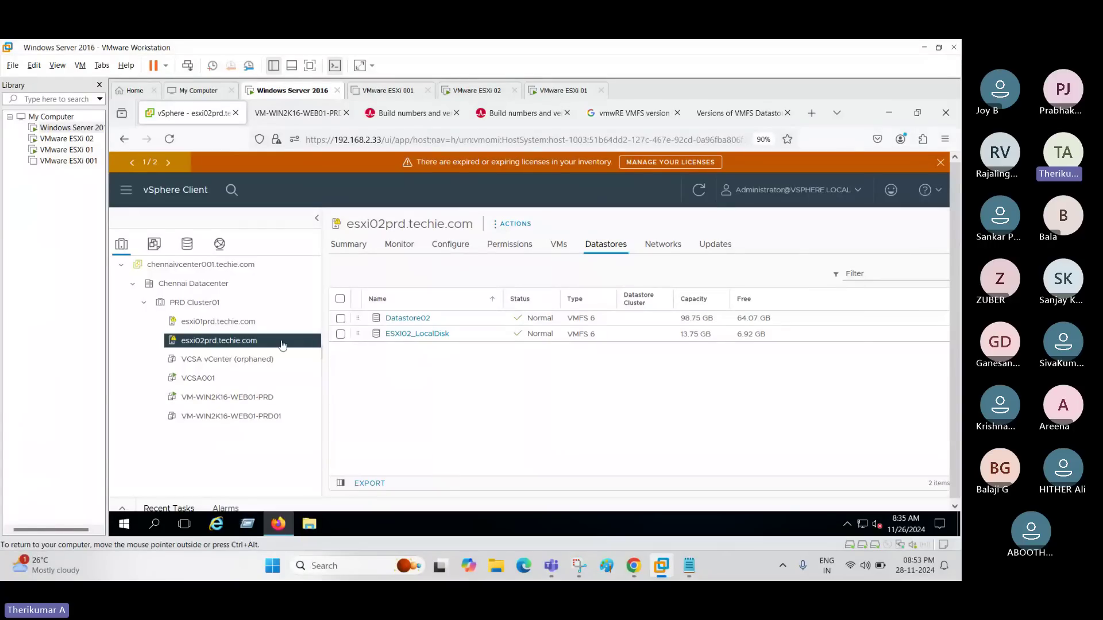
Switch to the Microsoft Teams meeting window
mouse_move(552, 566)
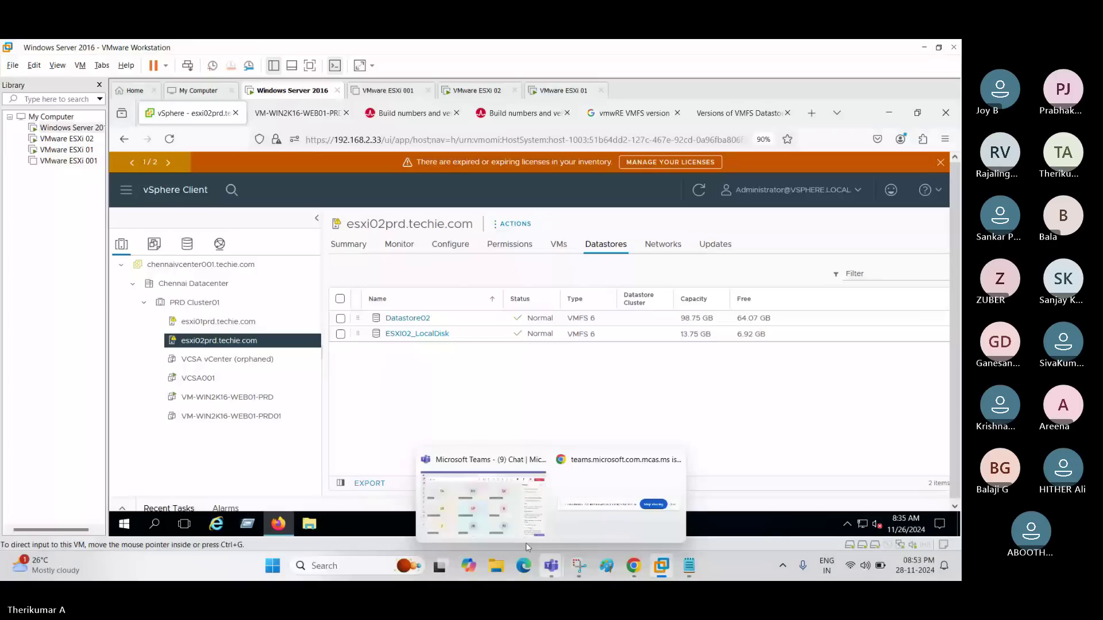
left_click(526, 540)
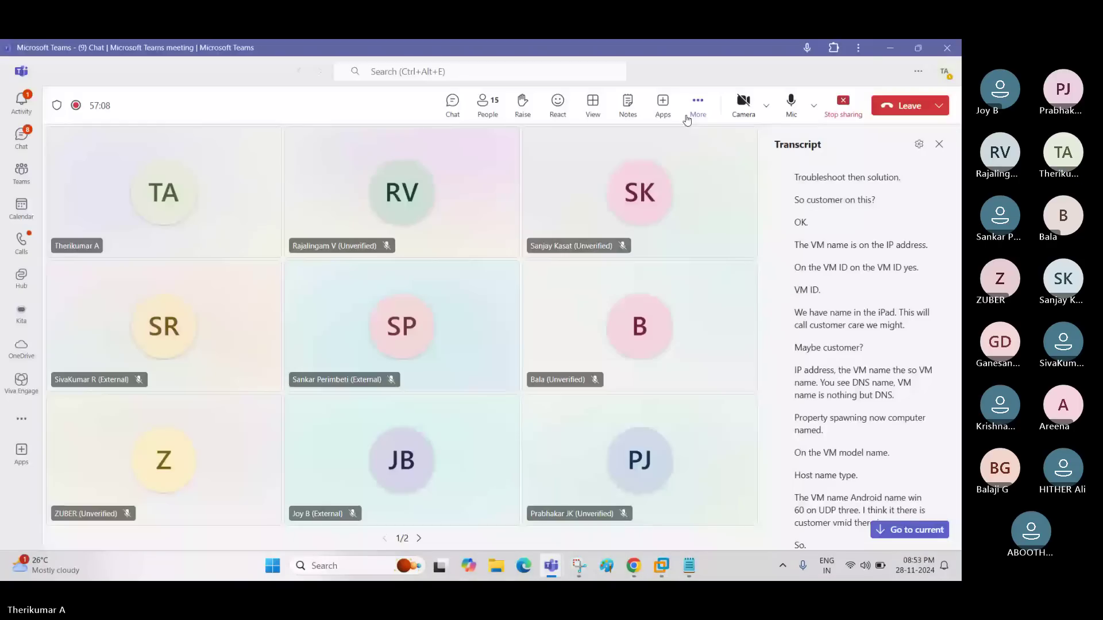